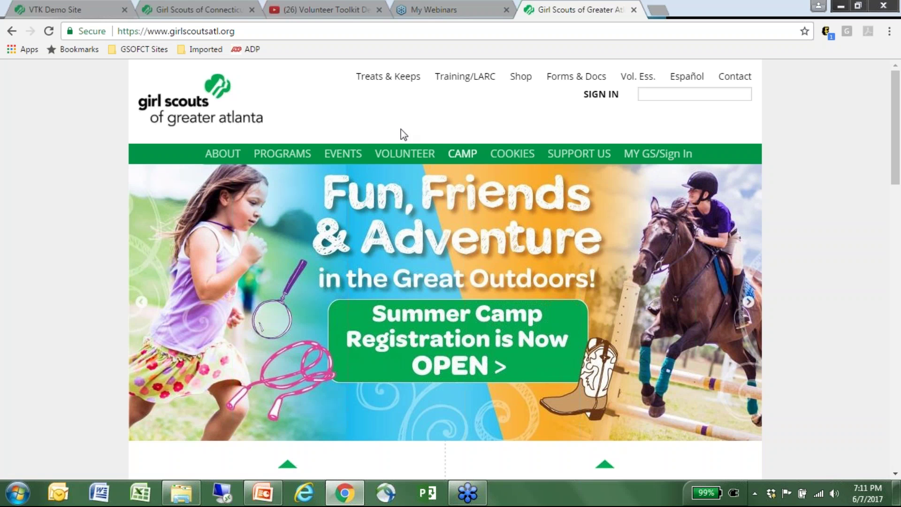
View the Girl Scouts of Connecticut website, switch to the PowerPoint slide show and advance through the MyGS sign-in slides
click(216, 16)
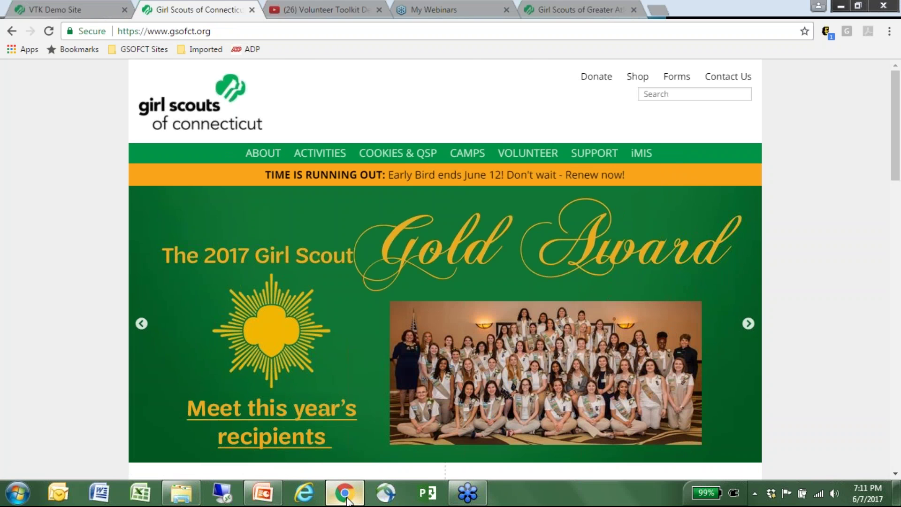
click(258, 501)
click(392, 317)
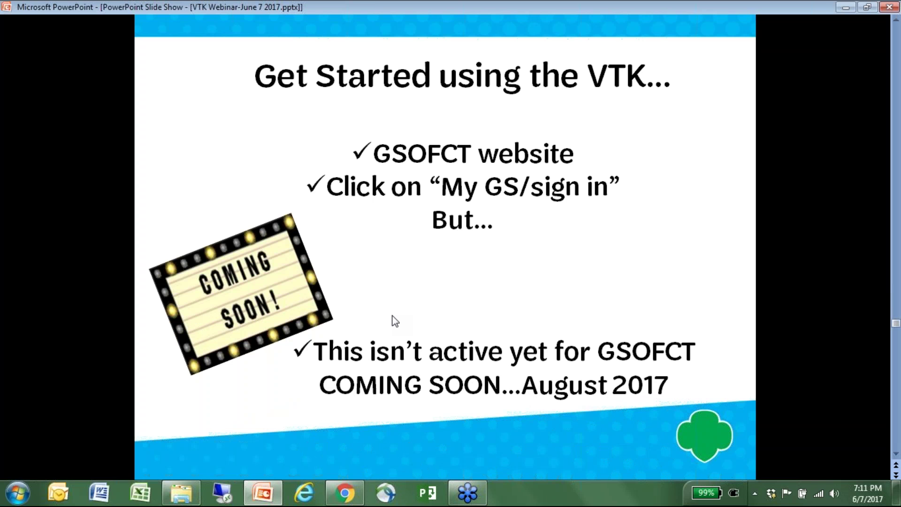
click(394, 321)
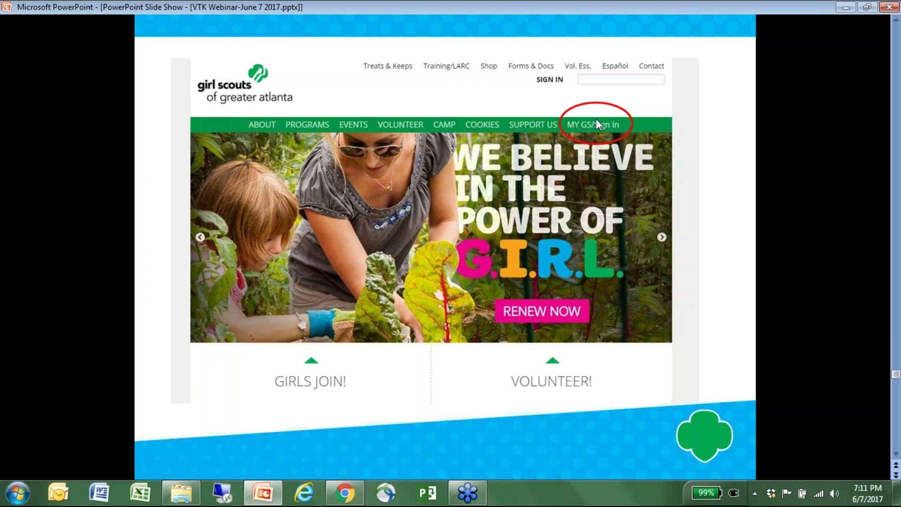
click(565, 203)
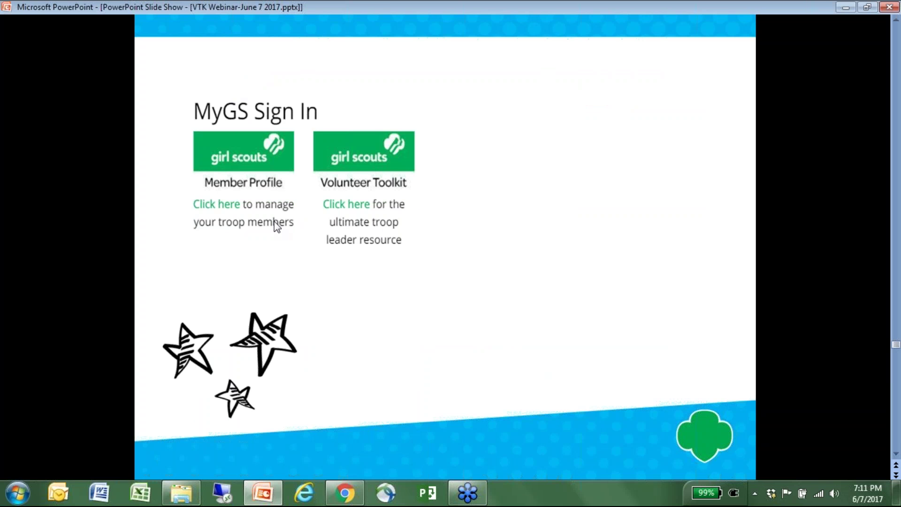
click(530, 193)
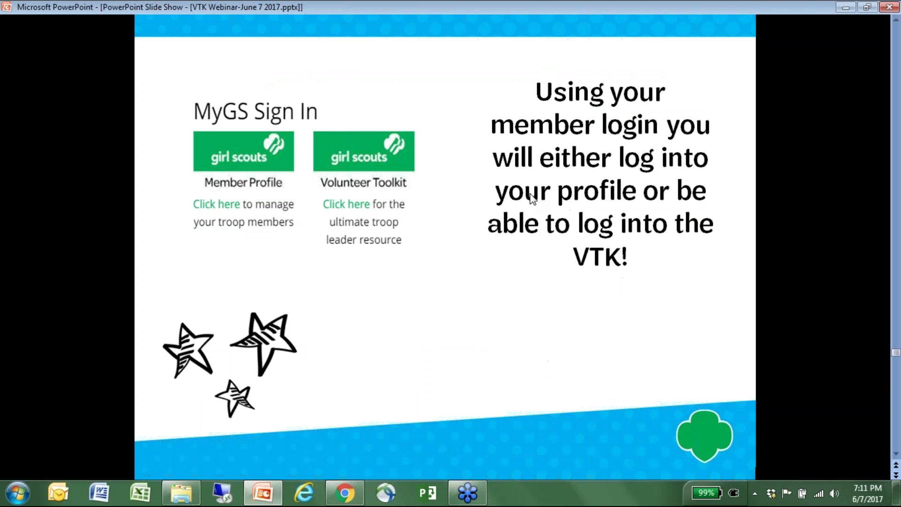
click(530, 194)
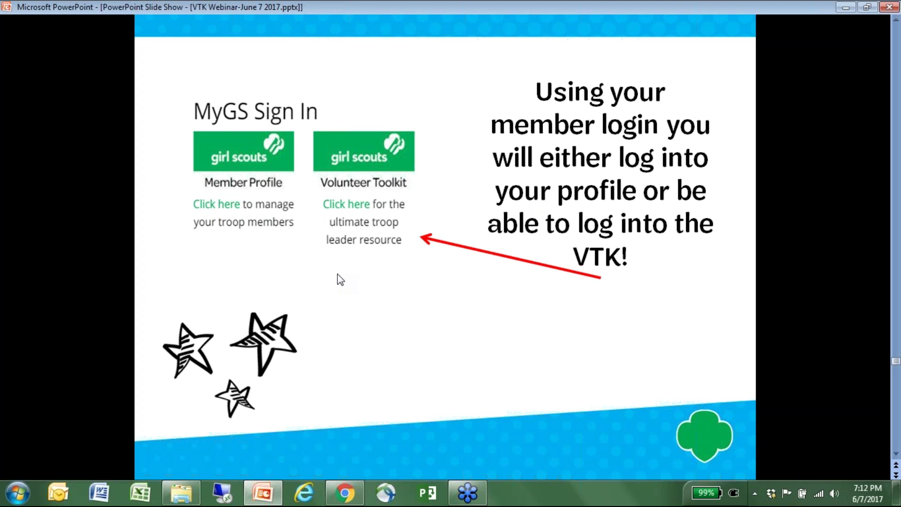
Switch to Chrome and start the VTK Demo Site's Troop Leader demo with the Brownie grade level
click(345, 493)
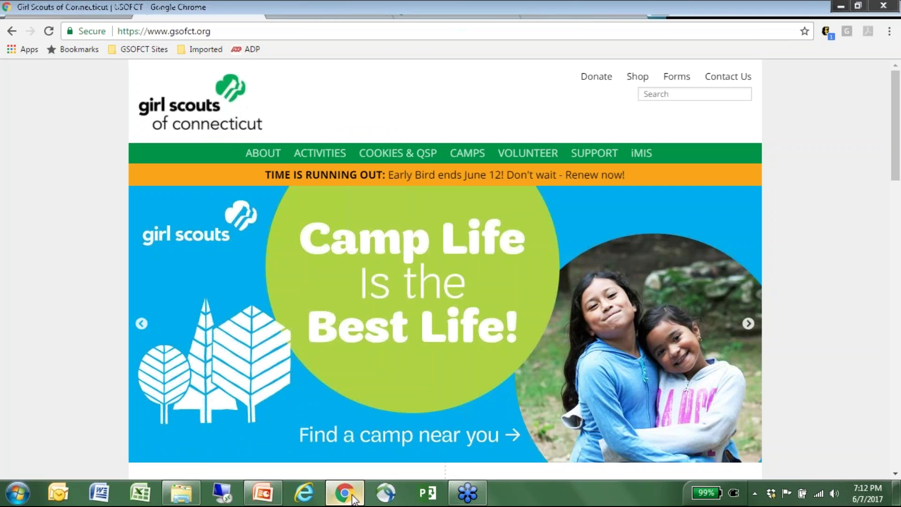
click(69, 12)
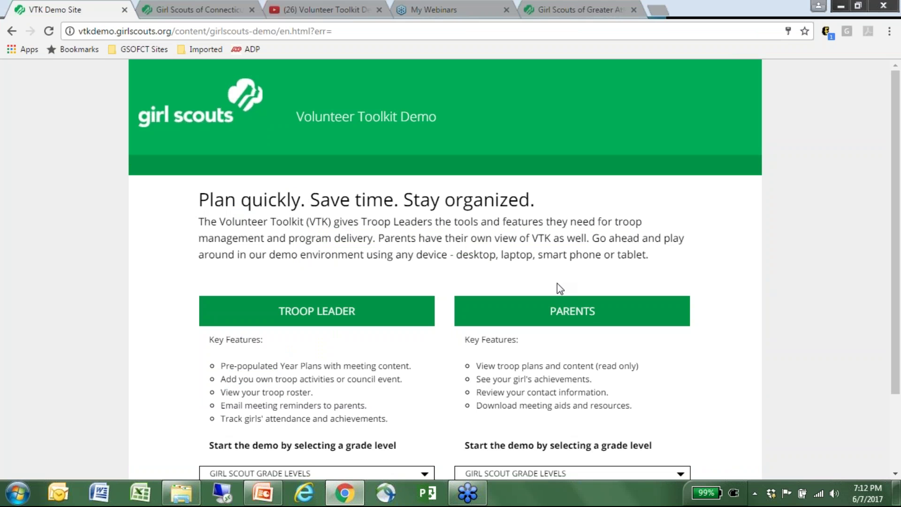
scroll(557, 283, down, 2)
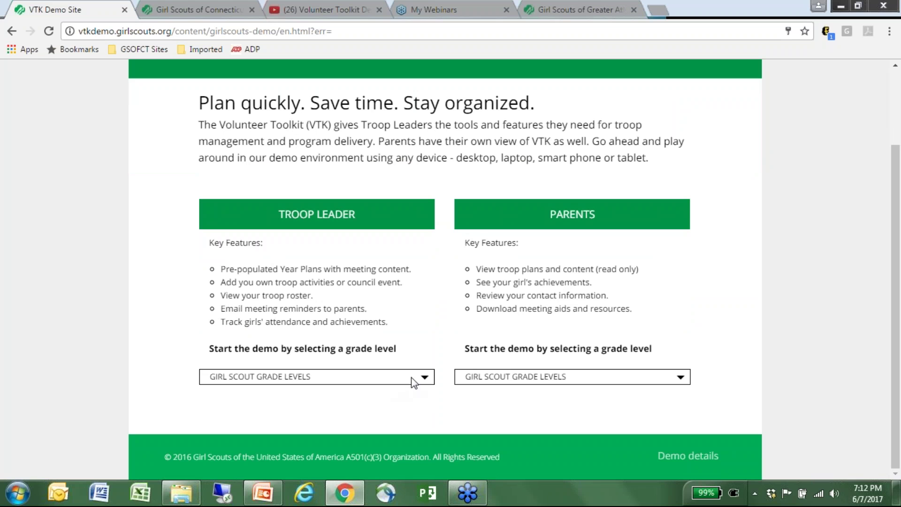
click(426, 379)
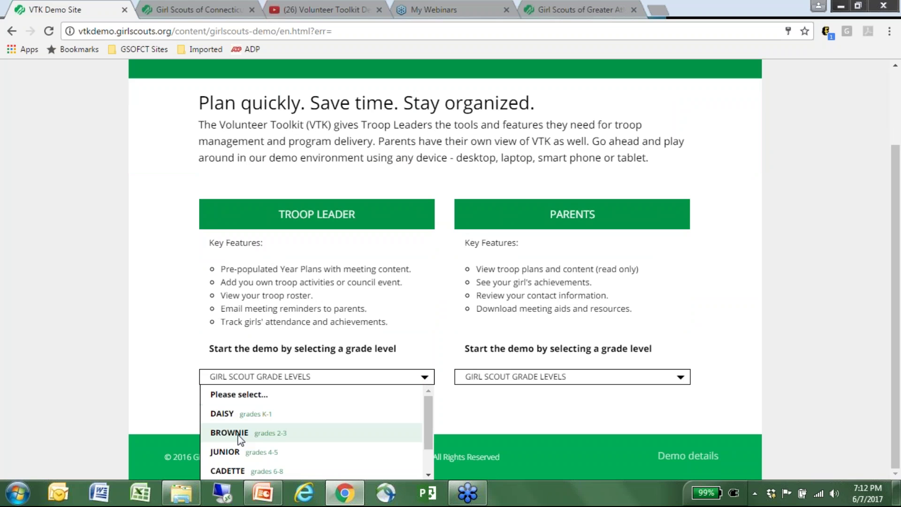
click(236, 434)
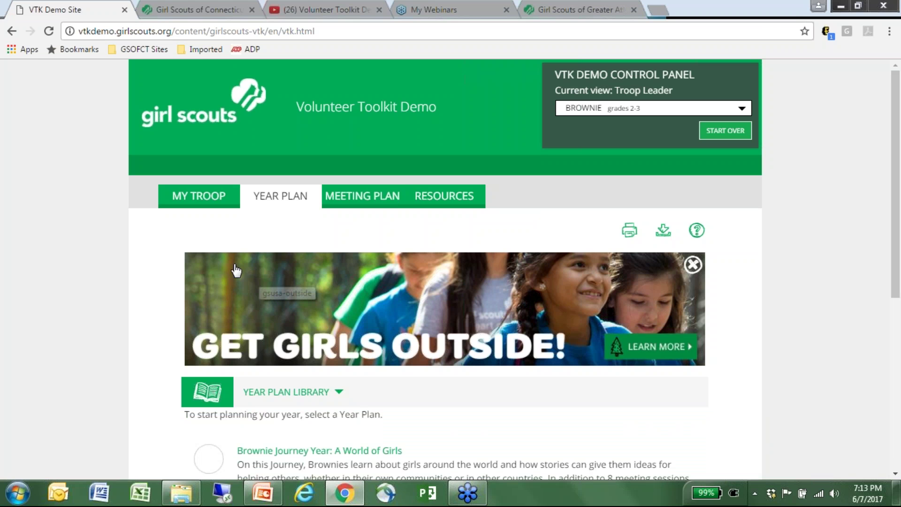
Open the My Troop page, then collapse and re-expand the troop info section
click(201, 204)
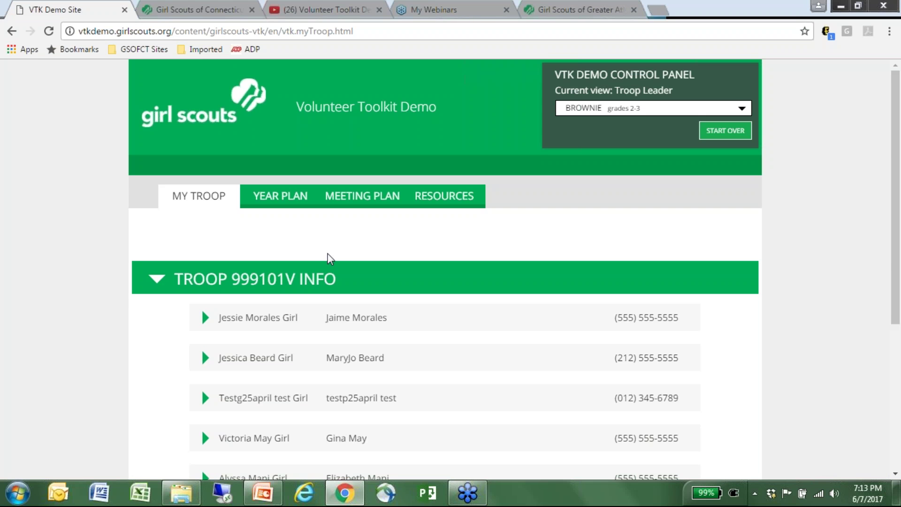
scroll(329, 259, down, 1)
click(156, 215)
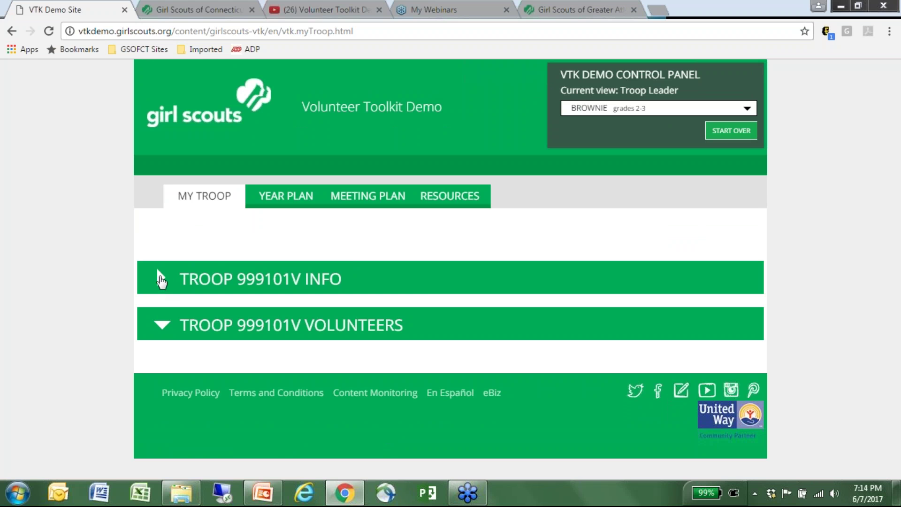
click(161, 281)
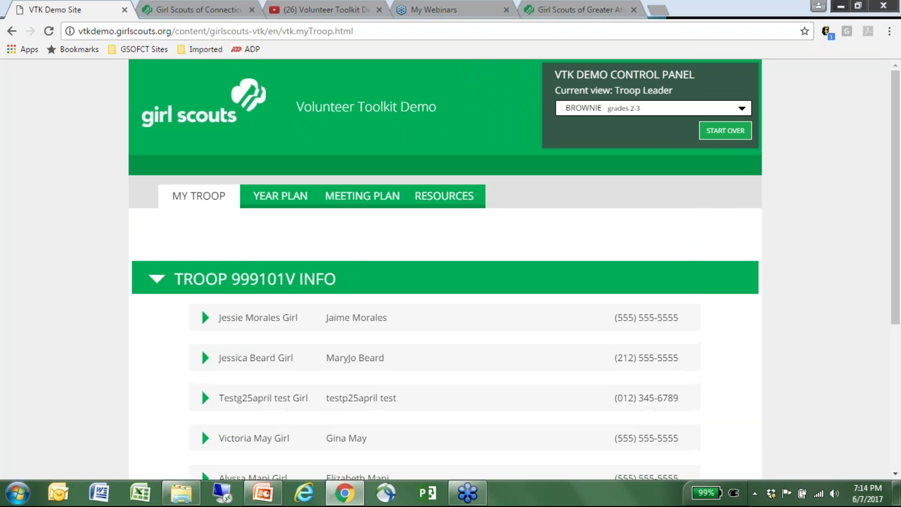
Review the troop roster and the first girl's details, and collapse the troop info section
scroll(558, 323, down, 4)
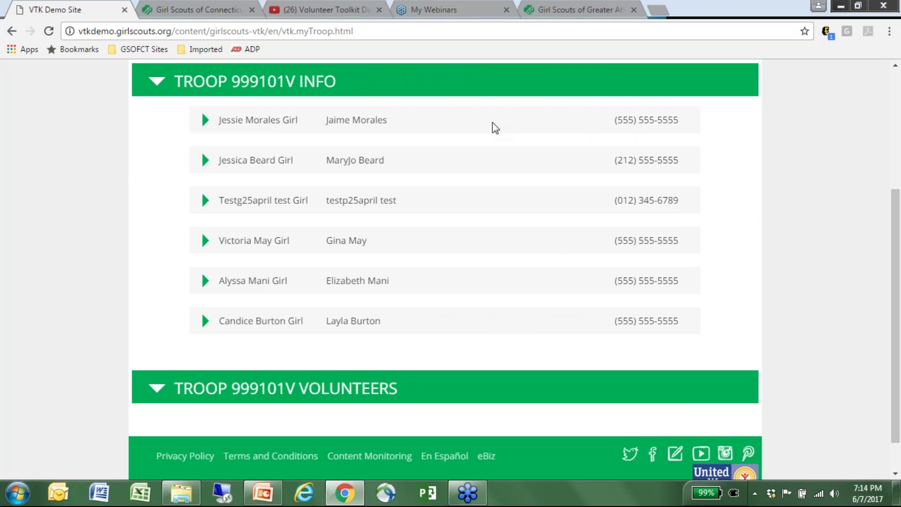
scroll(477, 197, up, 4)
scroll(509, 268, down, 4)
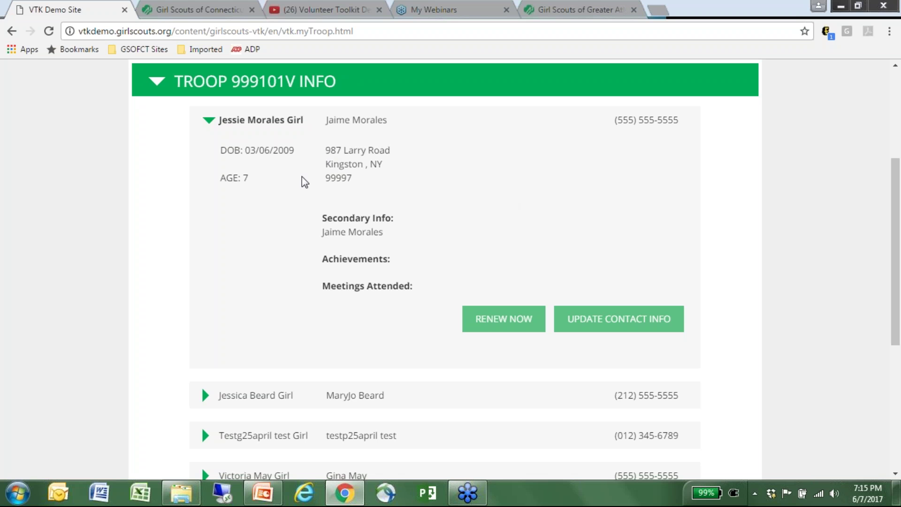
click(160, 83)
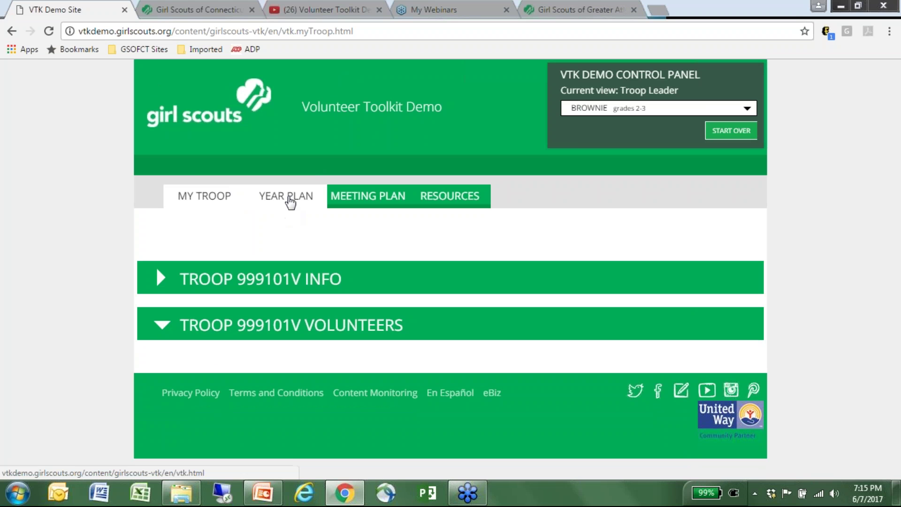
Open the Year Plan Library for the Brownie troop and select the Brownie Journey Year: WOW! Wonders of Water plan
click(289, 199)
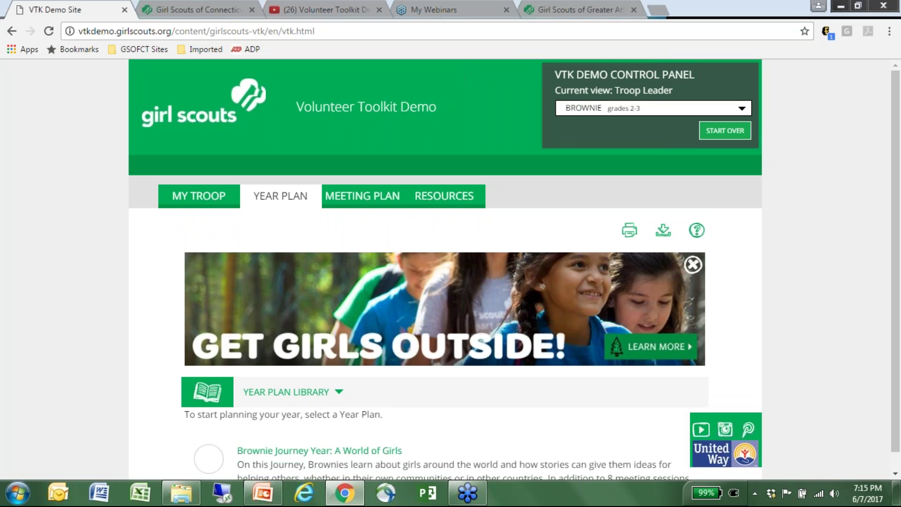
scroll(371, 335, down, 1)
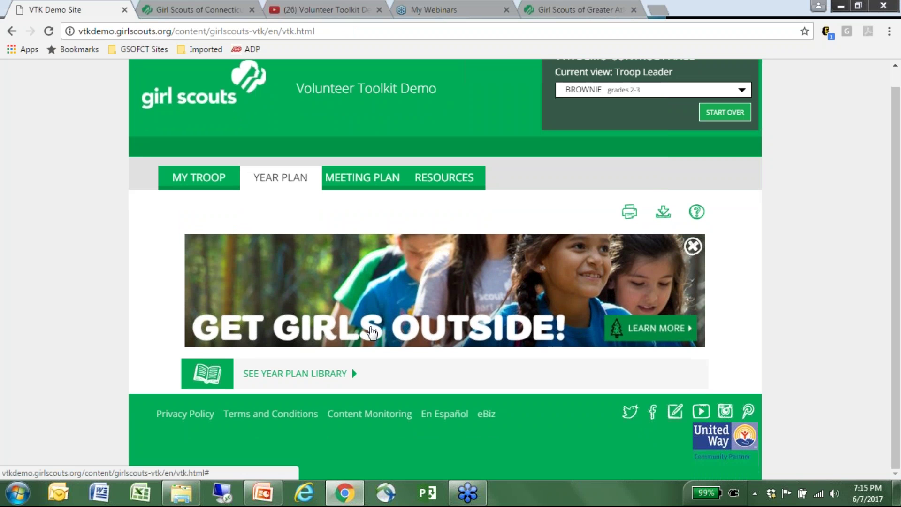
click(353, 375)
scroll(351, 375, down, 4)
scroll(399, 329, down, 2)
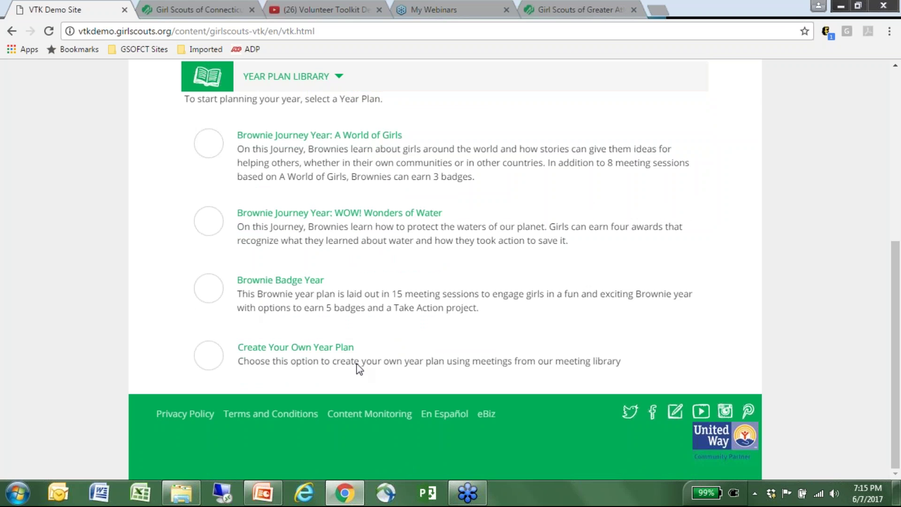
click(209, 365)
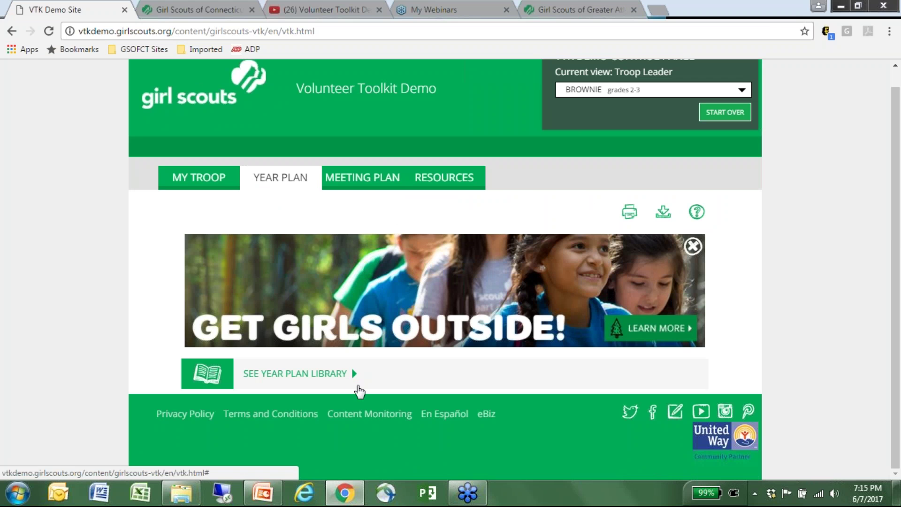
click(350, 373)
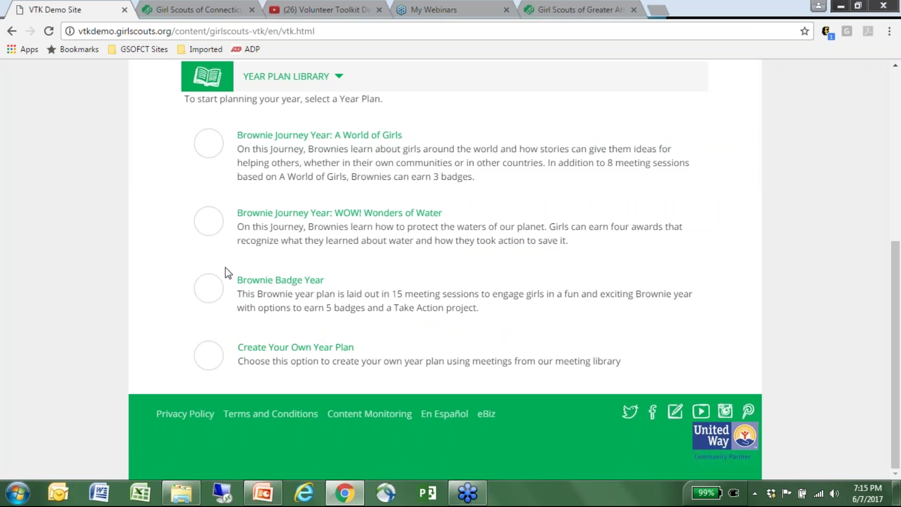
click(205, 226)
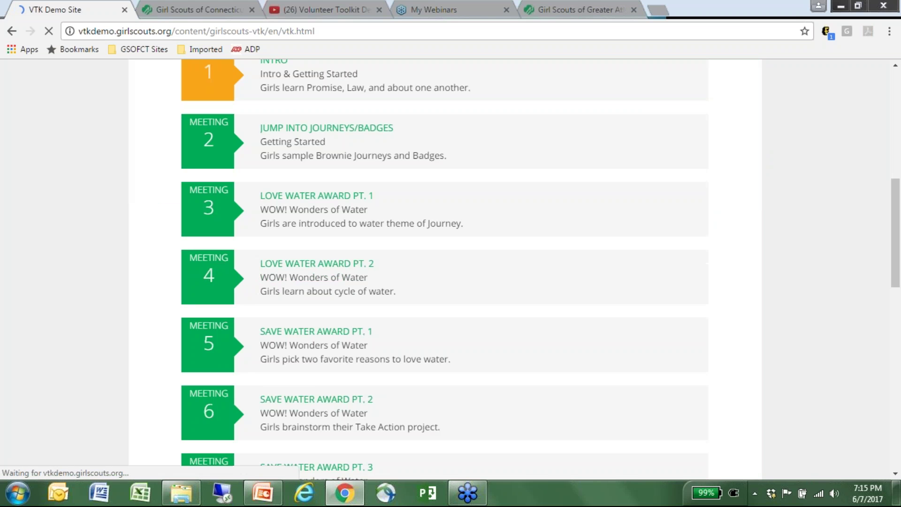
Review the full meeting list of the WOW! Wonders of Water plan and the planning options above it
scroll(554, 335, up, 3)
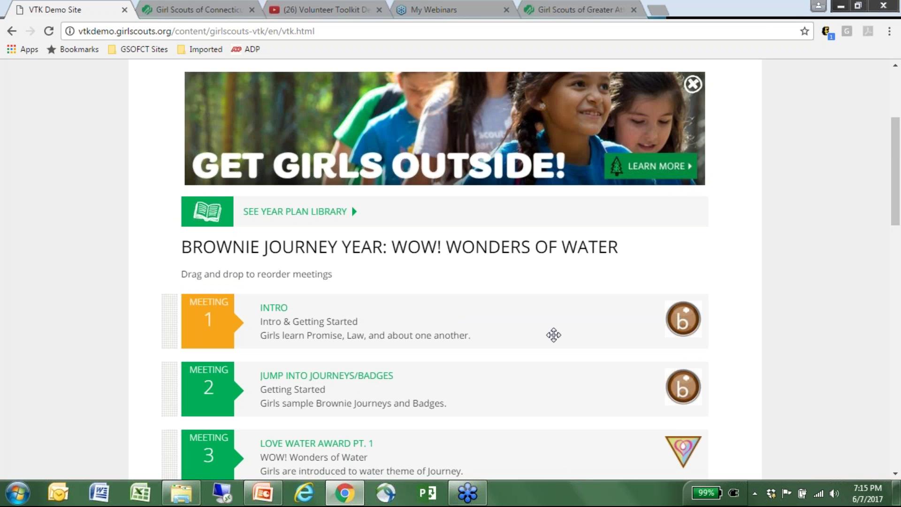
scroll(540, 313, down, 5)
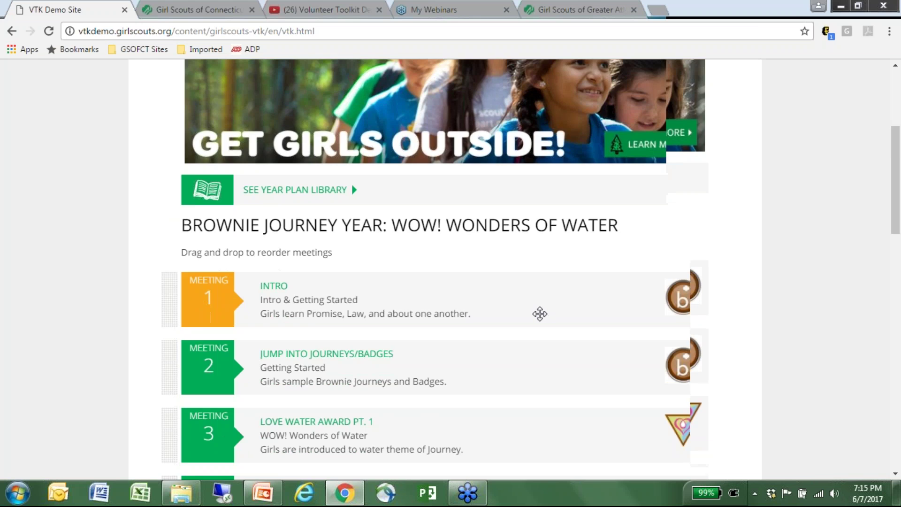
scroll(540, 314, down, 10)
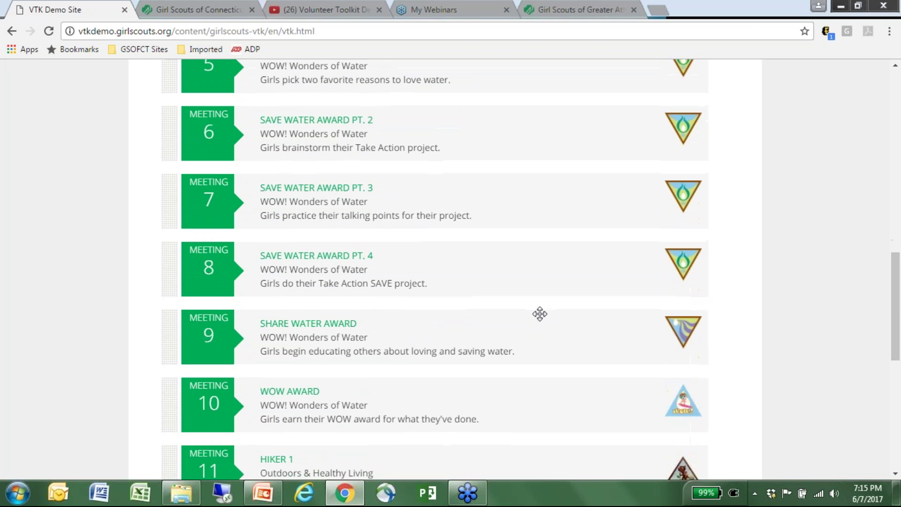
scroll(531, 270, down, 3)
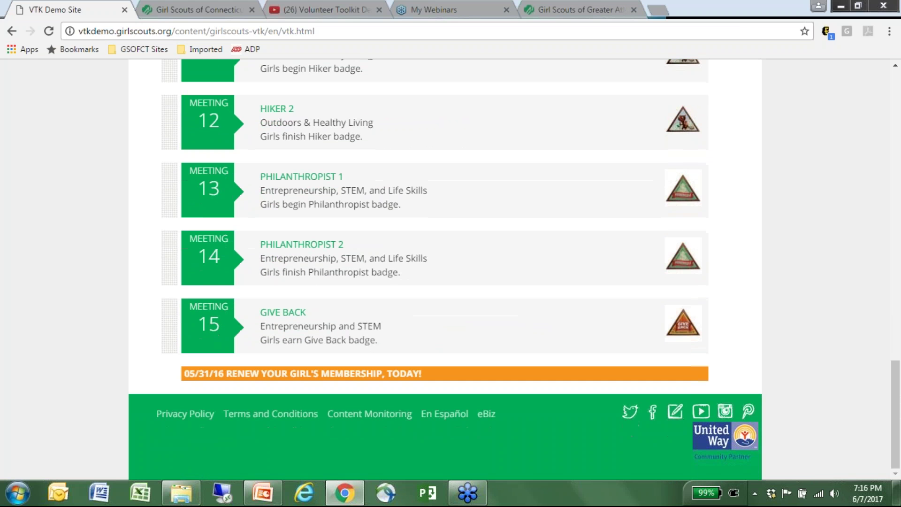
scroll(531, 270, up, 12)
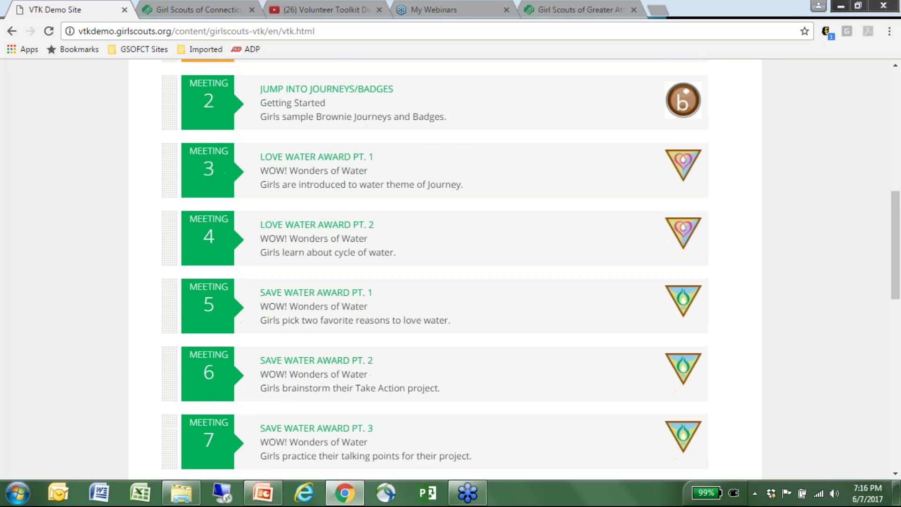
scroll(444, 271, up, 4)
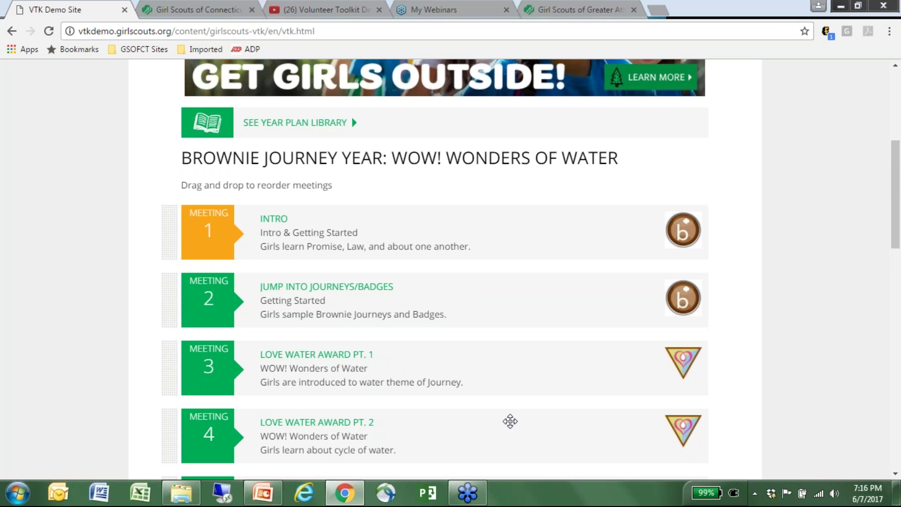
scroll(510, 421, up, 3)
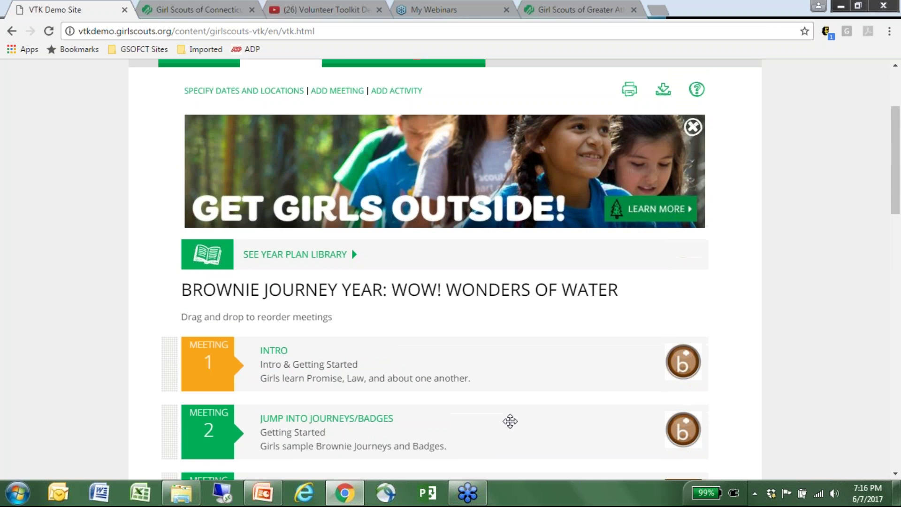
scroll(511, 421, up, 2)
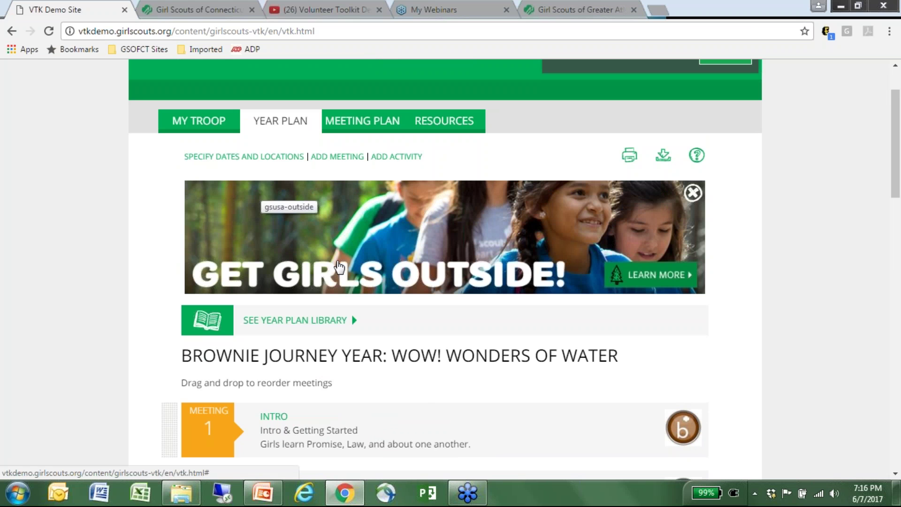
Reorder the year plan by moving Save Water Award Pt. 1 from meeting 5 to meeting 3
scroll(428, 385, down, 3)
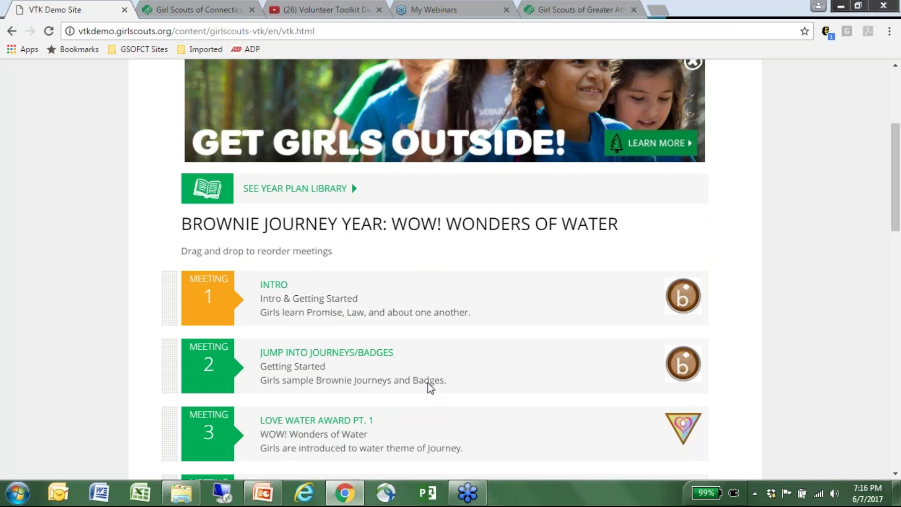
scroll(499, 362, down, 5)
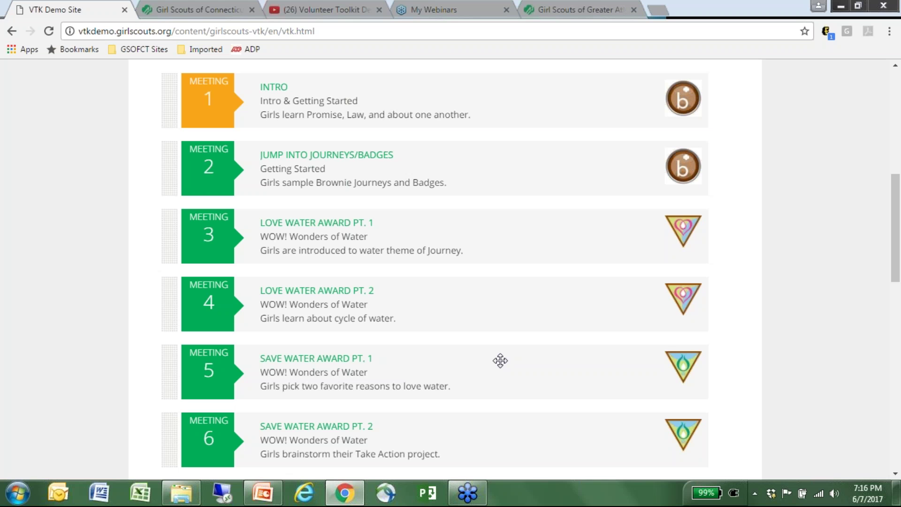
scroll(501, 361, down, 3)
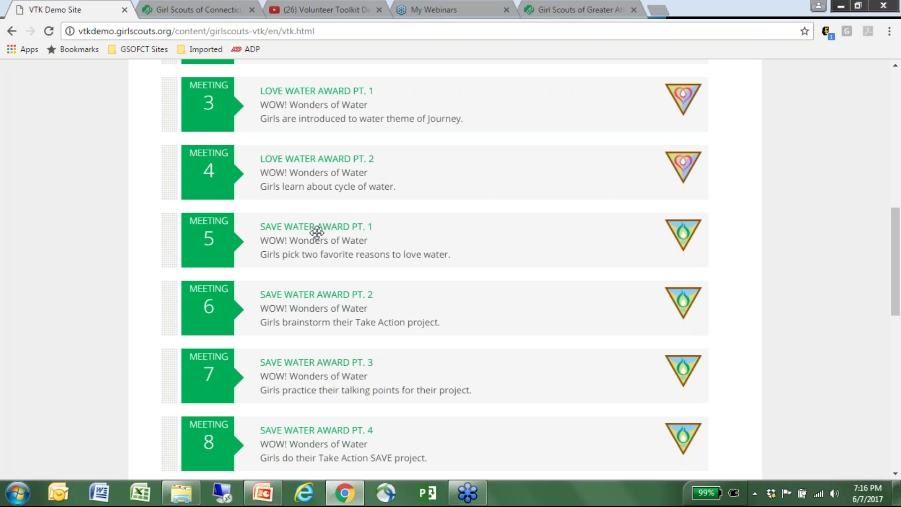
drag(316, 234, 308, 80)
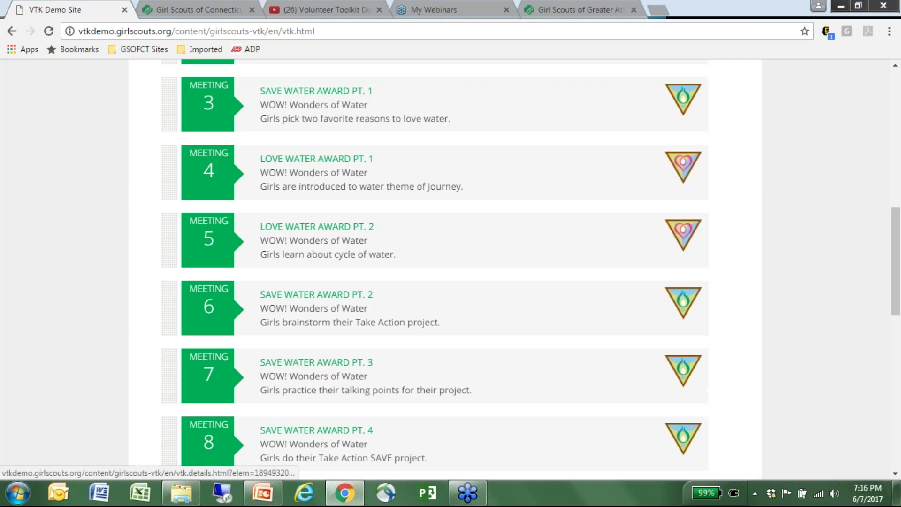
Reorder the year plan by moving Save Water Award Pt. 2 from meeting 6 to meeting 4, and check the list
drag(331, 322, 315, 168)
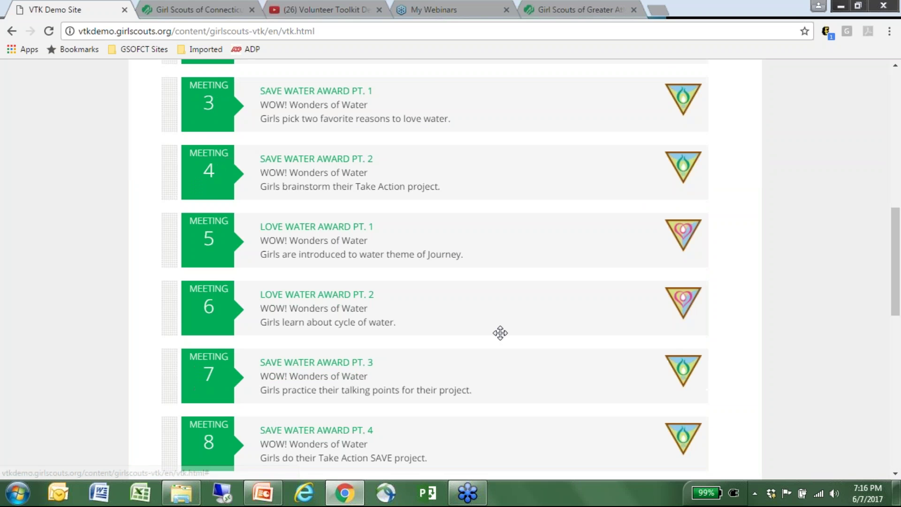
scroll(500, 332, down, 8)
scroll(501, 333, down, 4)
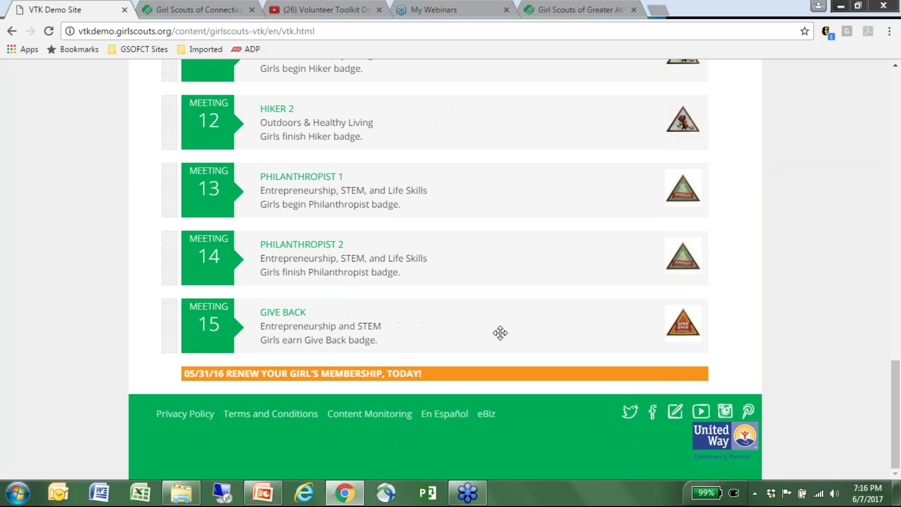
scroll(500, 333, up, 15)
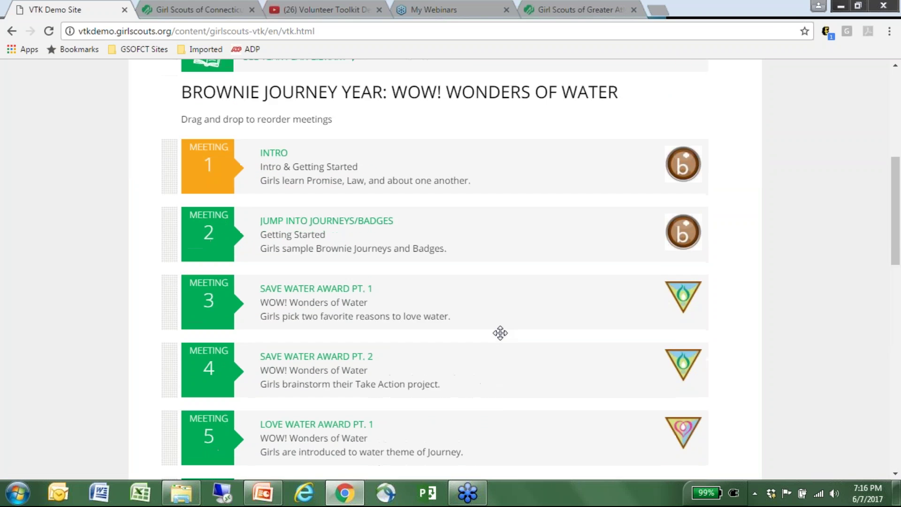
Open the meeting dates and locations settings and set the start date to 06/12/2017 with a biweekly frequency
scroll(444, 270, up, 4)
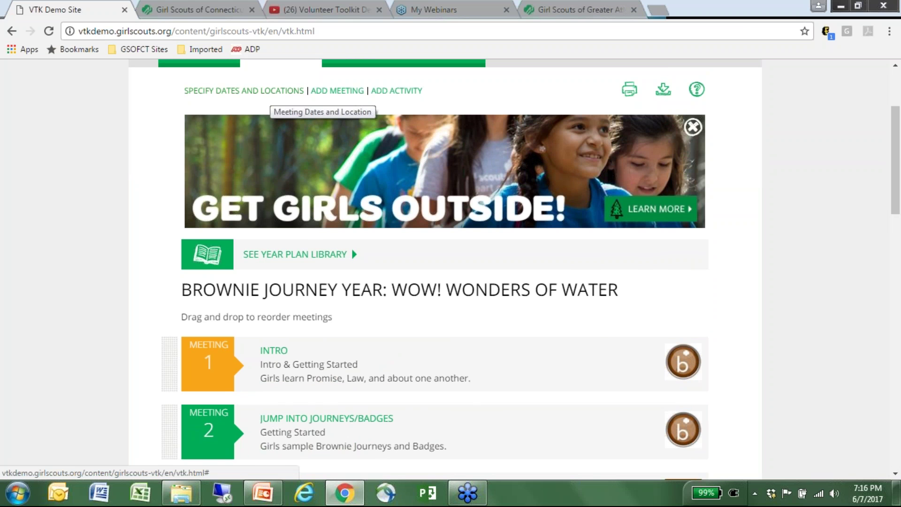
click(270, 90)
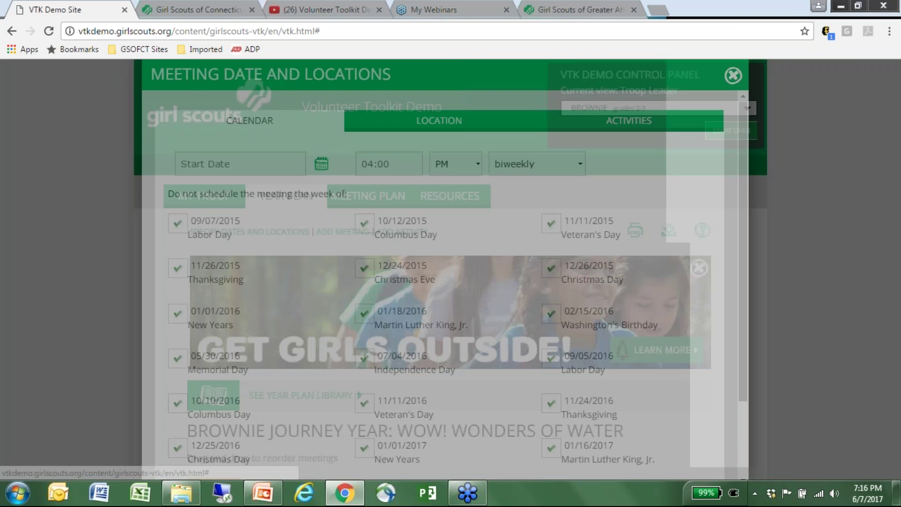
click(259, 168)
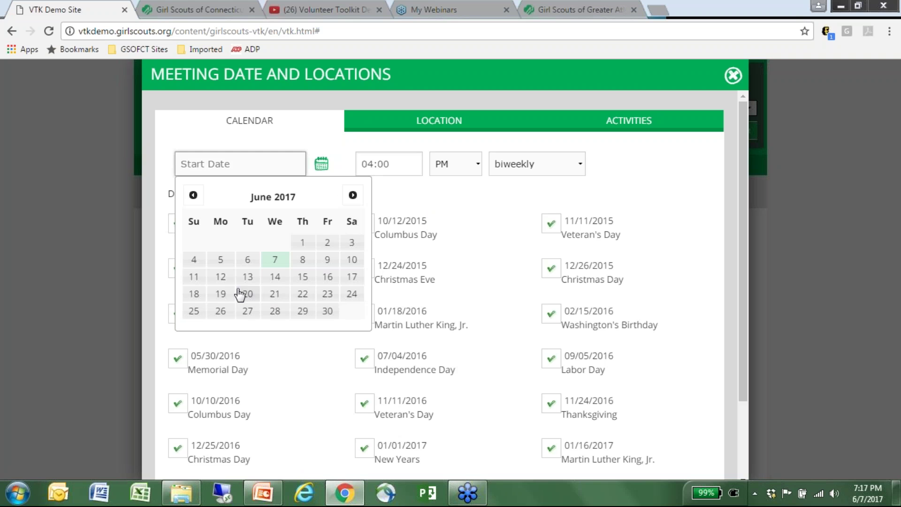
click(221, 277)
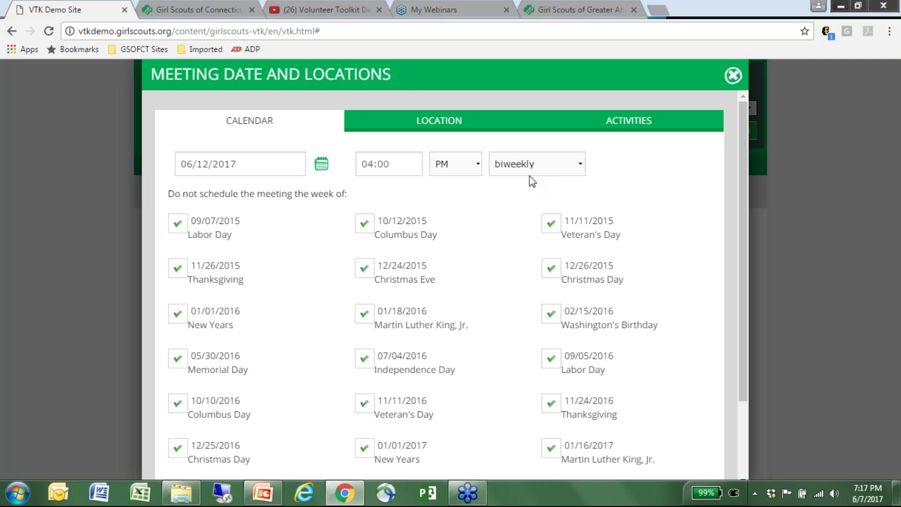
click(580, 167)
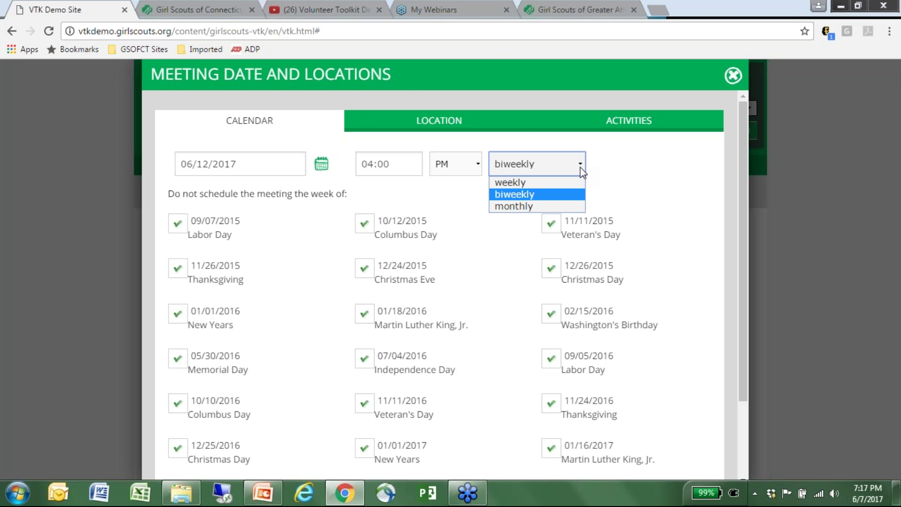
click(558, 195)
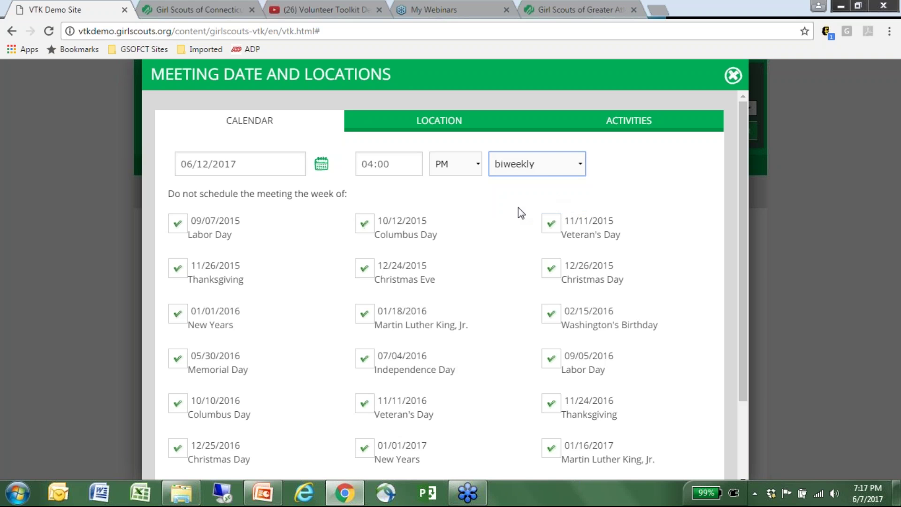
Examine the holiday weeks marked as excluded from meeting scheduling
scroll(511, 209, down, 3)
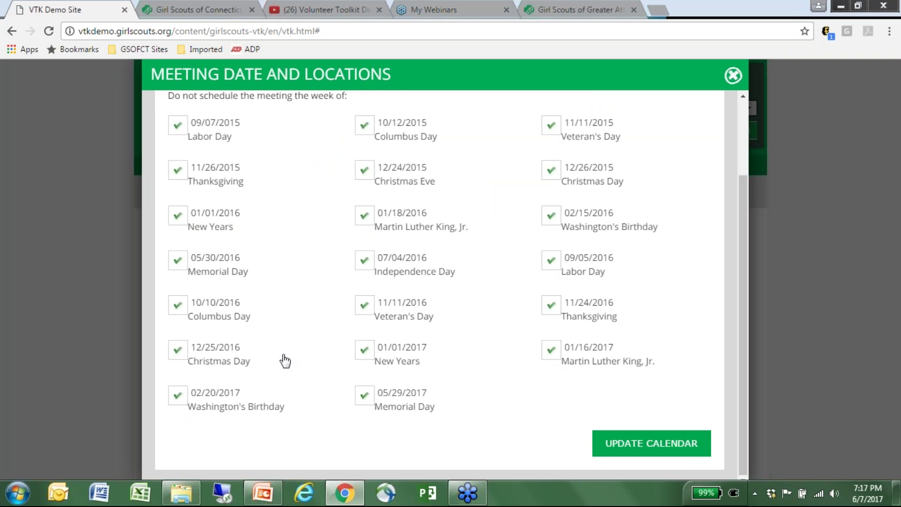
scroll(484, 308, up, 2)
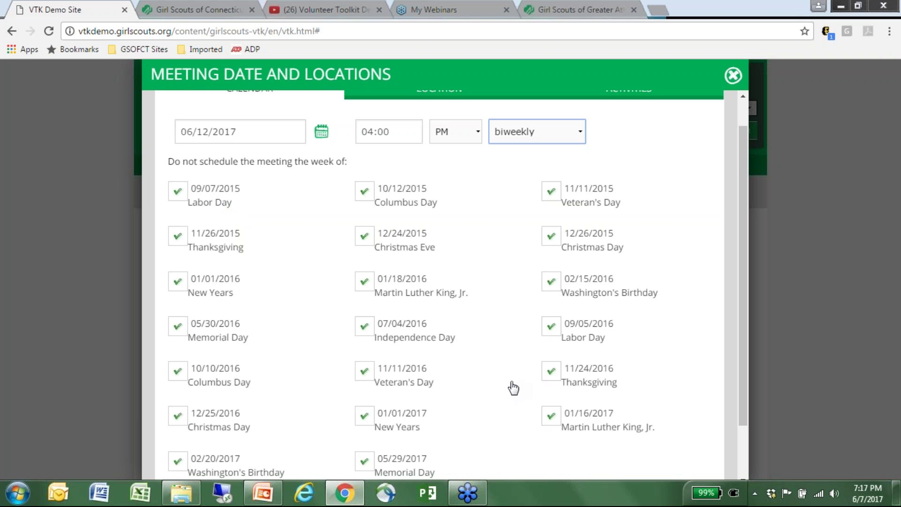
scroll(513, 387, down, 2)
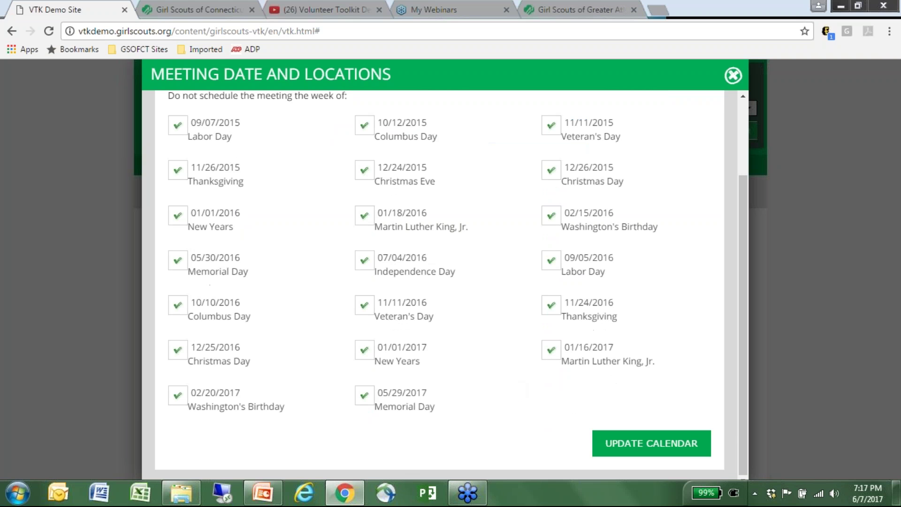
scroll(270, 176, up, 2)
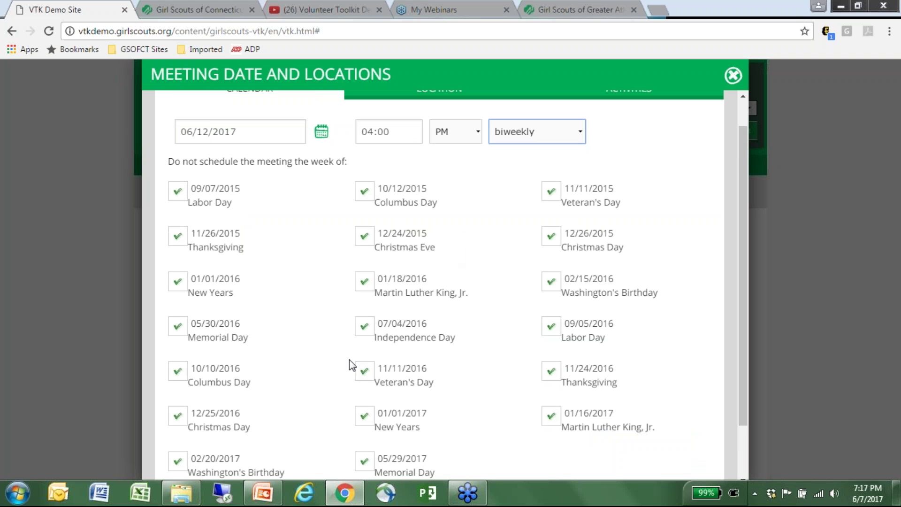
scroll(349, 360, down, 2)
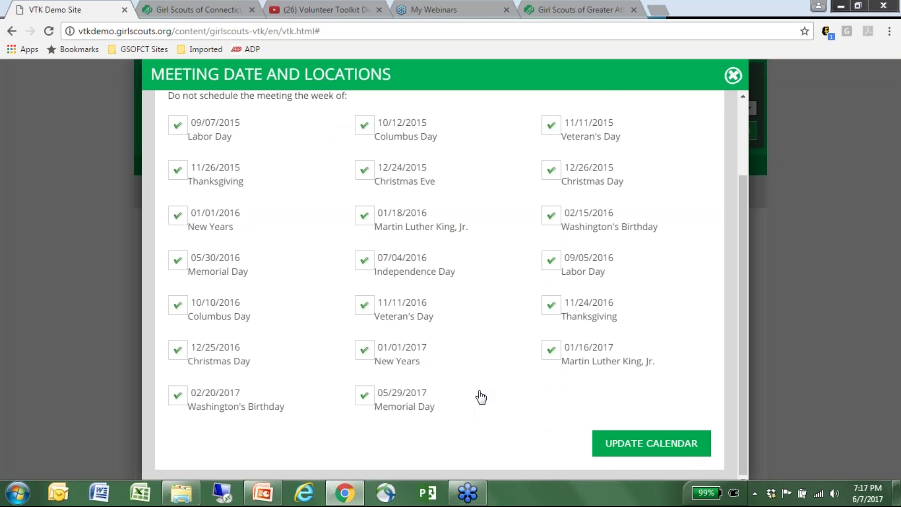
click(364, 220)
click(365, 263)
click(366, 308)
click(365, 217)
click(365, 306)
scroll(514, 338, up, 2)
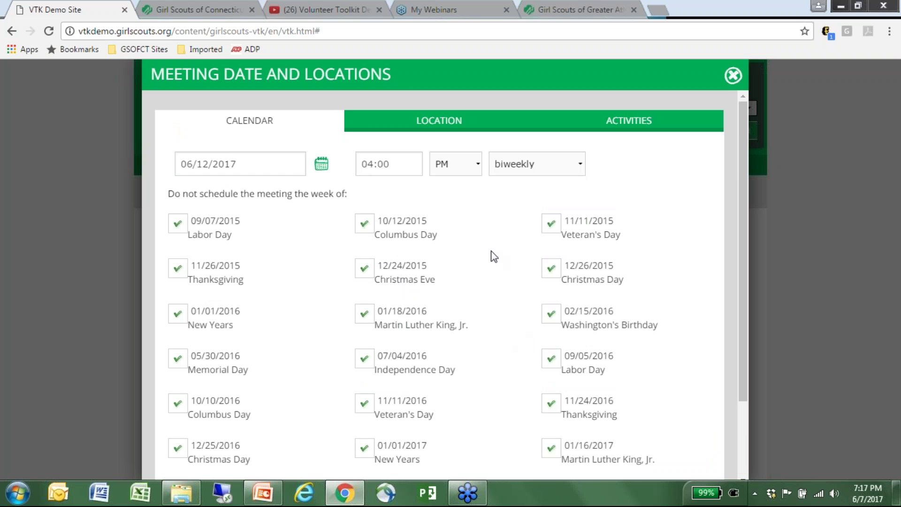
Update the calendar with this schedule, accept the year plan's June 30th cutoff, and check the dated meetings
scroll(519, 323, down, 2)
click(651, 444)
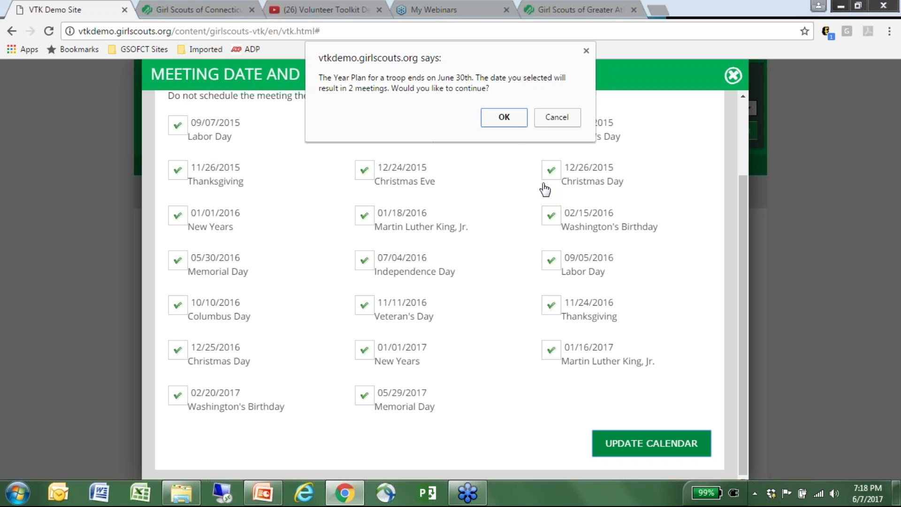
click(504, 117)
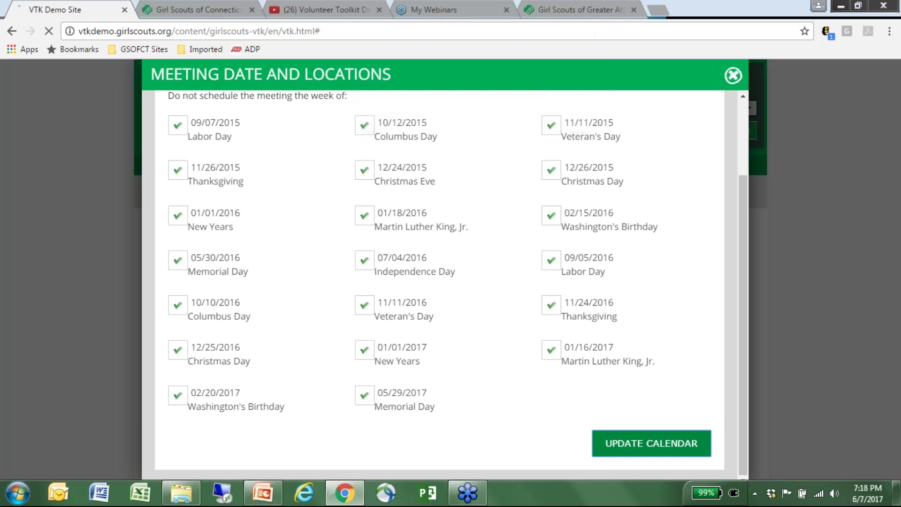
scroll(552, 285, down, 3)
scroll(514, 270, down, 1)
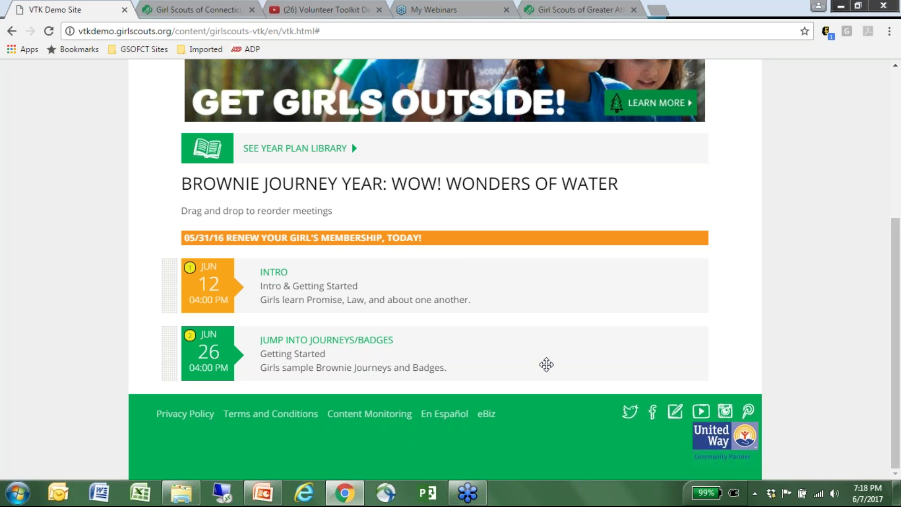
Add the meeting location St Paul's Lutheran Church in Danbury,CT and assign it only to the 06/12/2017 meeting
scroll(483, 346, up, 4)
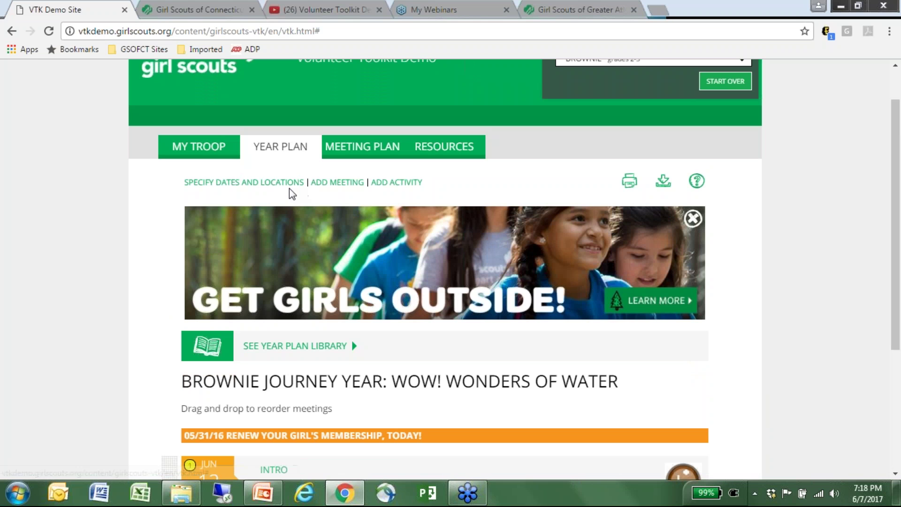
click(244, 182)
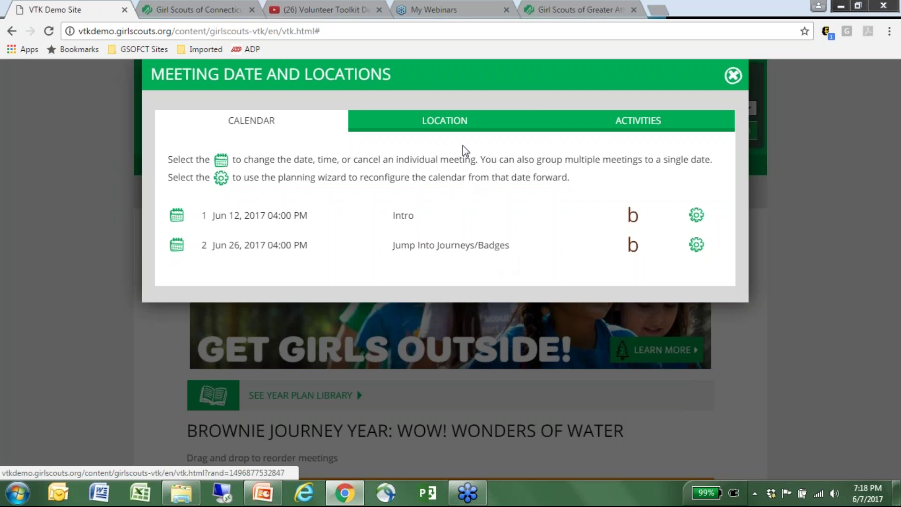
click(462, 129)
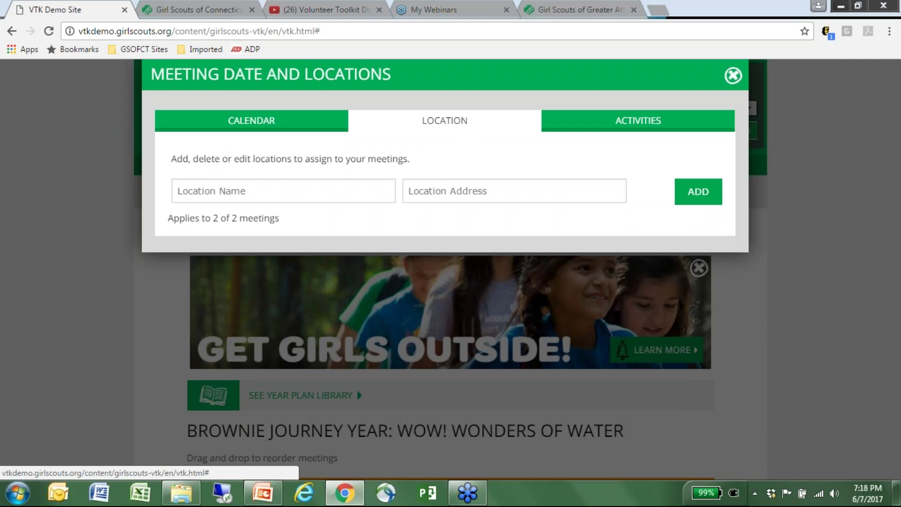
click(337, 192)
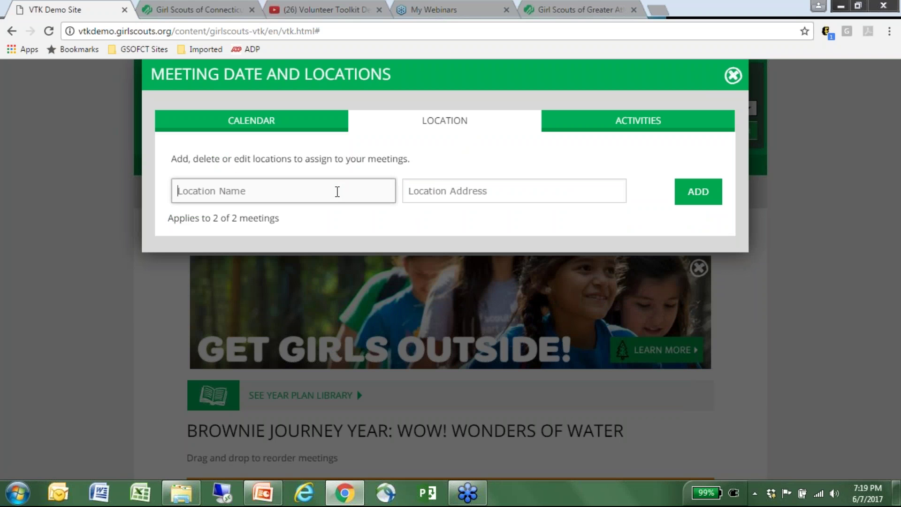
text(S)
click(303, 212)
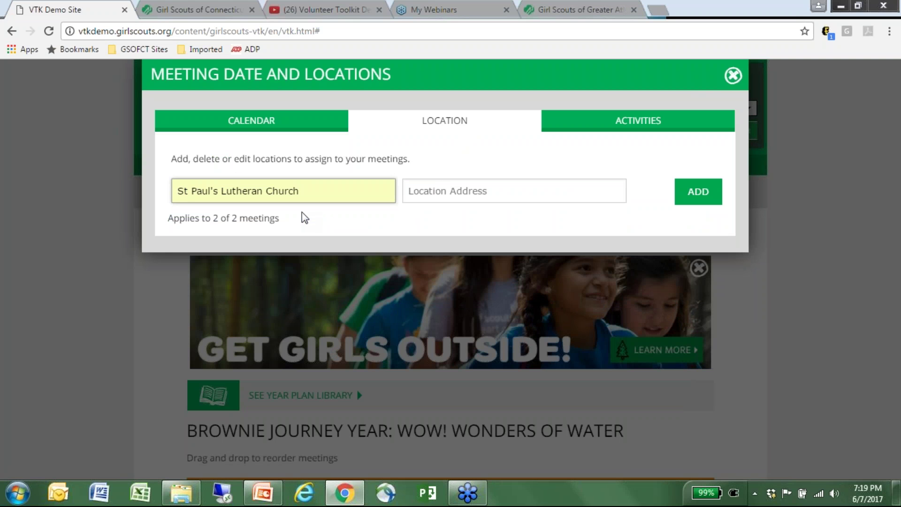
click(431, 193)
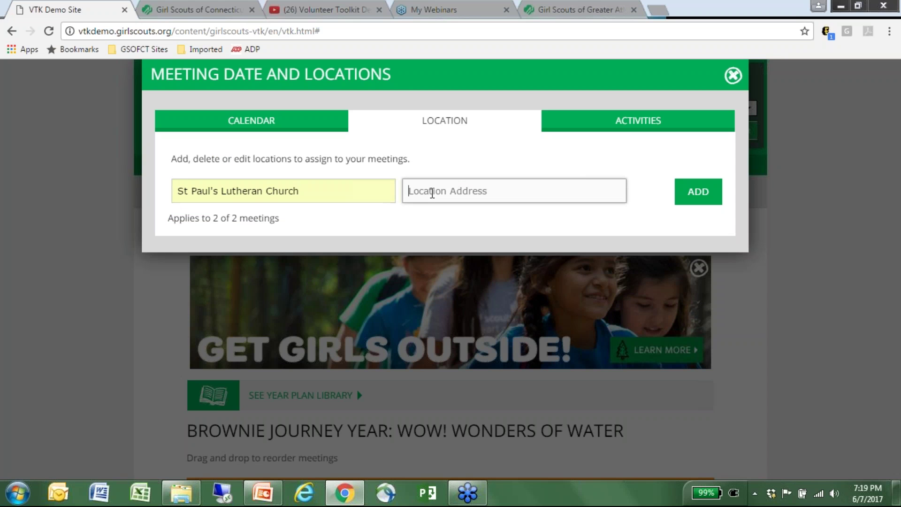
text(D)
click(437, 212)
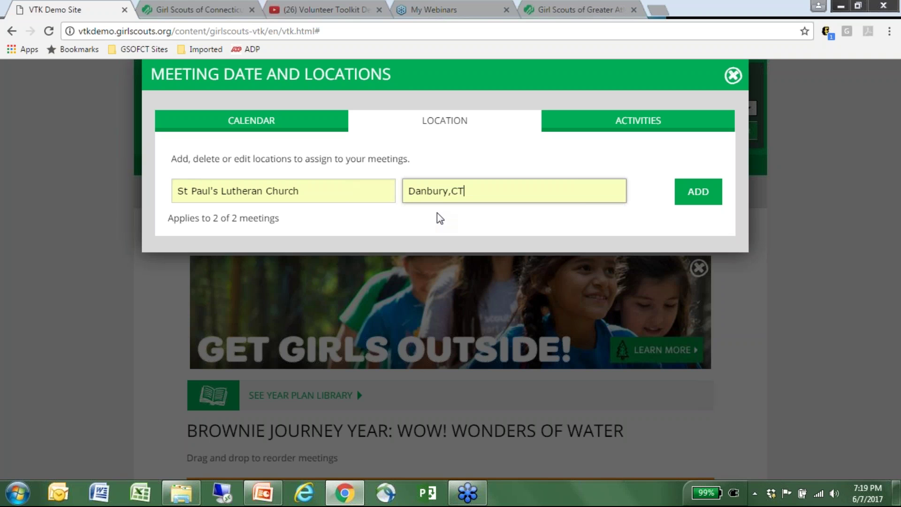
click(709, 25)
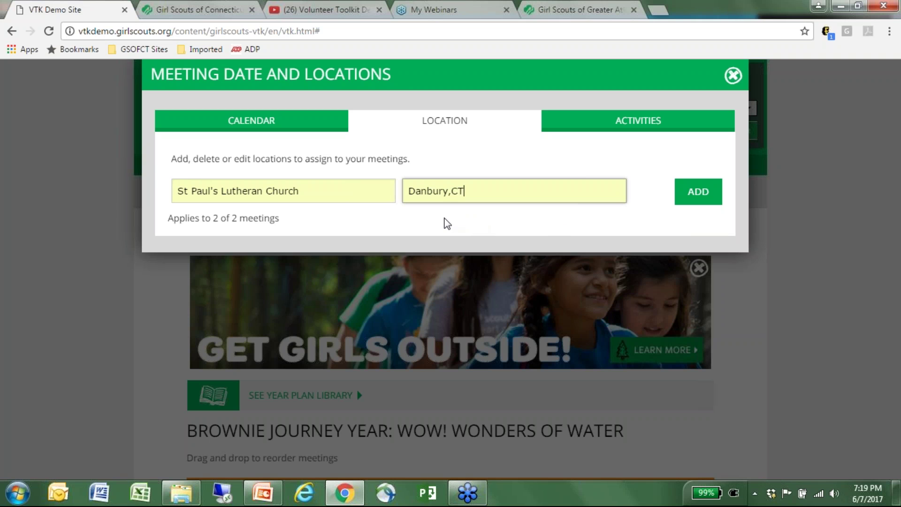
click(699, 193)
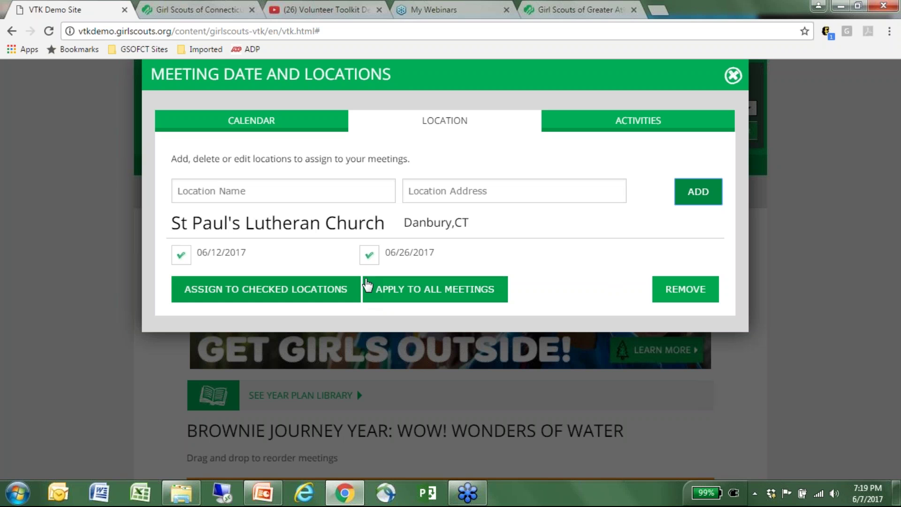
click(369, 256)
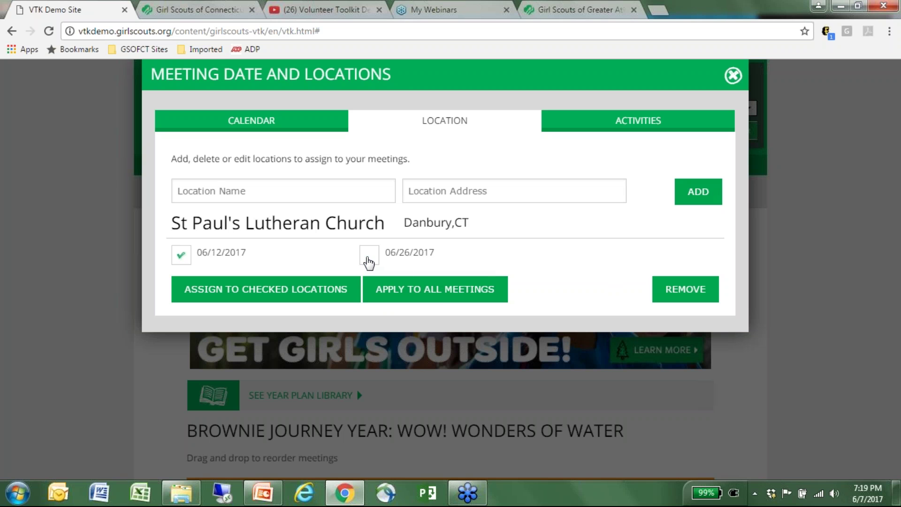
click(327, 296)
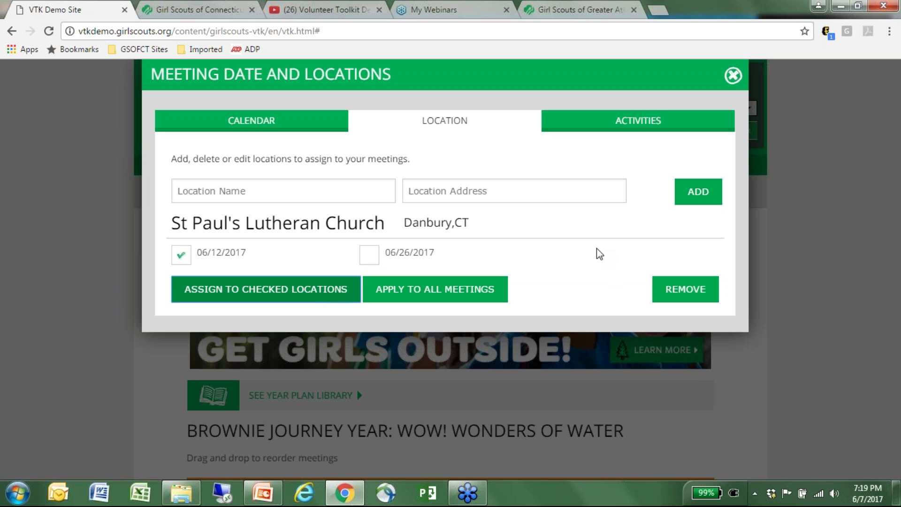
Fill in a second location named Wilton Service Center with the address Wilton, CT
click(322, 193)
text(Wilton Service Center)
click(439, 193)
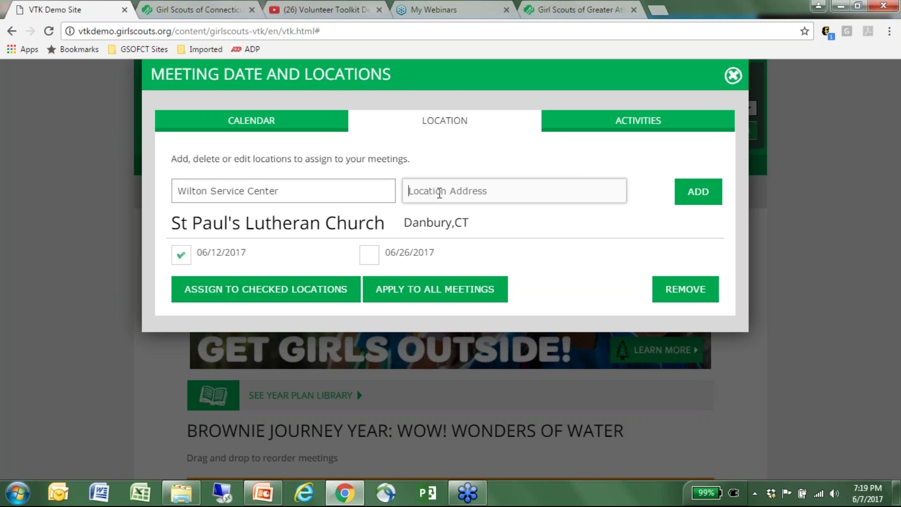
text(Wilton, CT)
Switch the St Paul's Lutheran Church selection from 06/12/2017 to 06/26/2017 and assign it
click(367, 255)
click(181, 256)
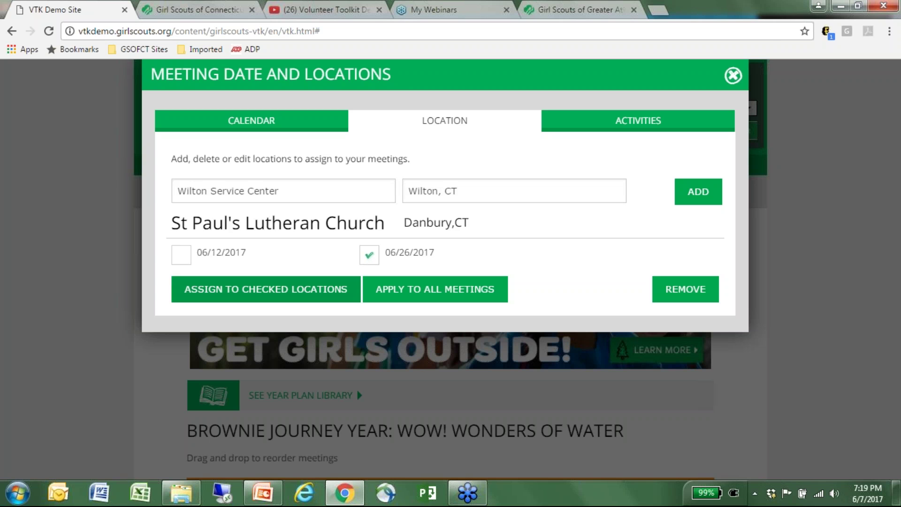
click(311, 300)
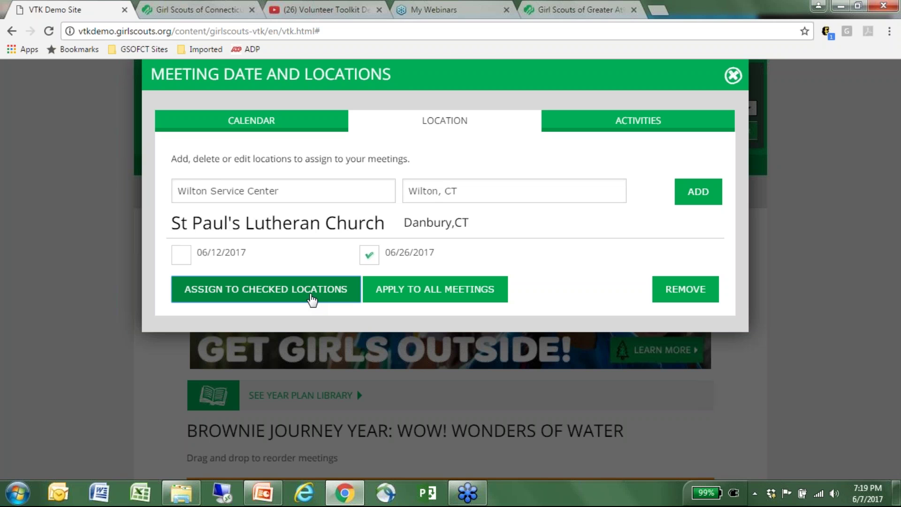
Add the Wilton Service Center location and select it for 06/26/2017 in place of St Paul's Lutheran Church
click(700, 192)
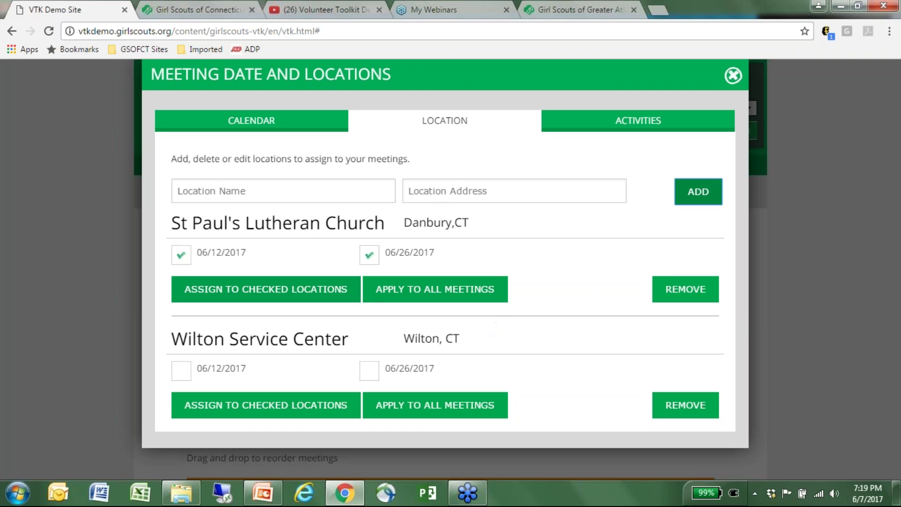
click(370, 259)
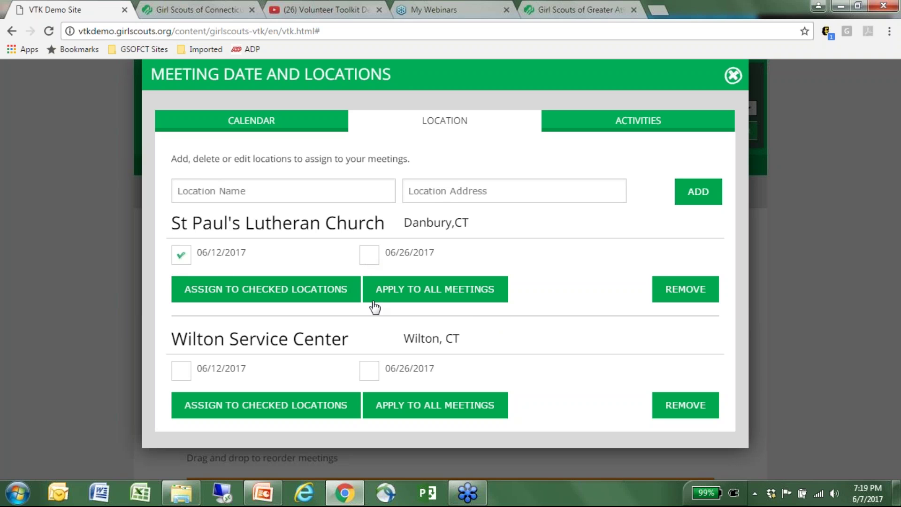
click(377, 374)
View the year plan's activities in the meeting date and location settings
click(657, 135)
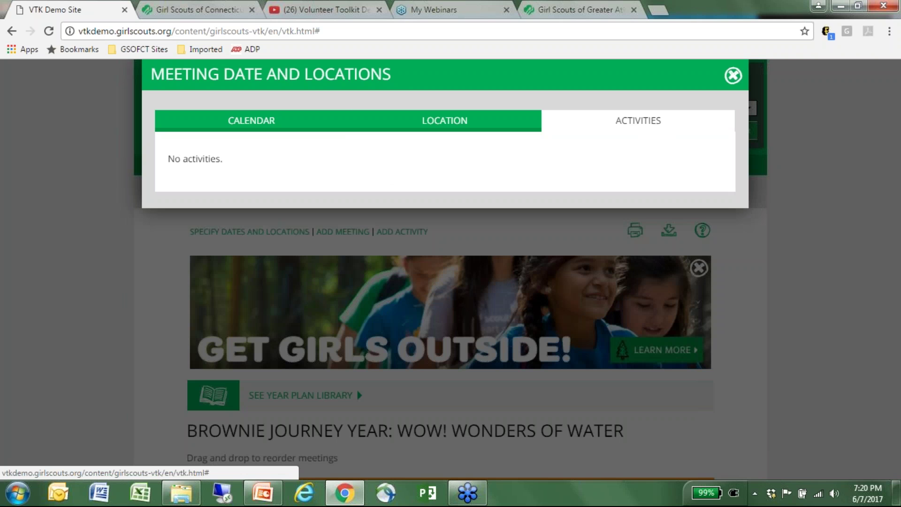
Close the meeting date and location settings and check the location shown in the June 12 Intro meeting's plan
click(733, 75)
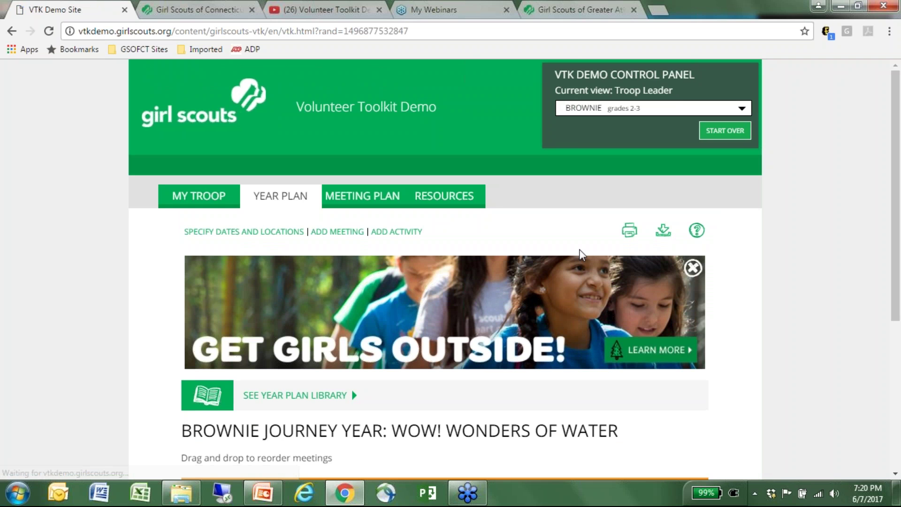
scroll(580, 252, down, 3)
scroll(221, 231, down, 3)
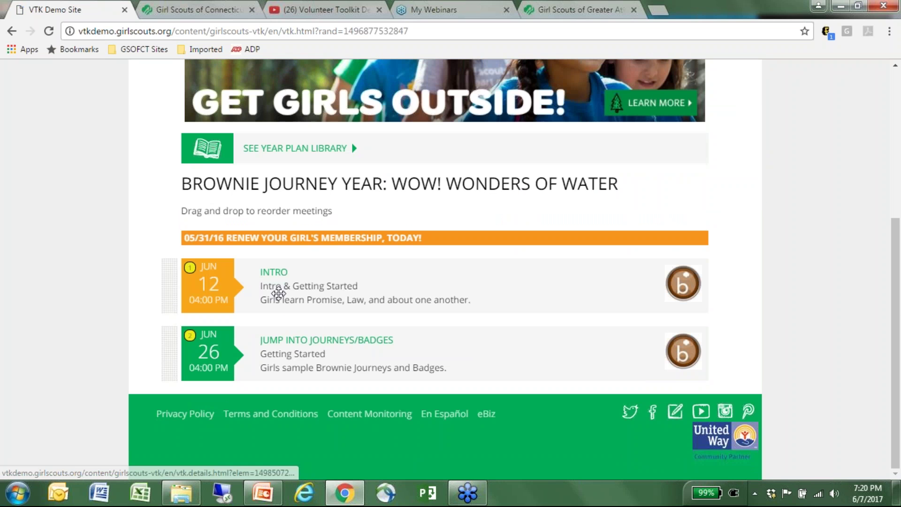
click(273, 279)
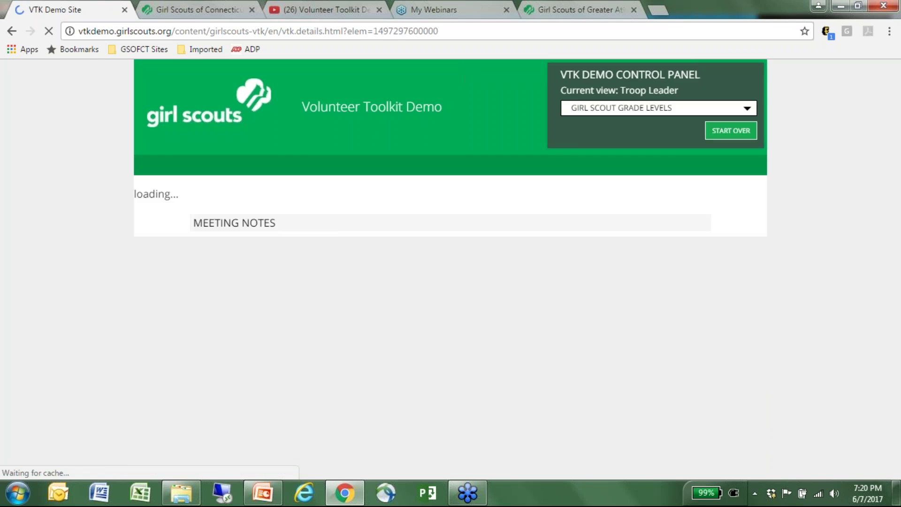
scroll(287, 272, down, 1)
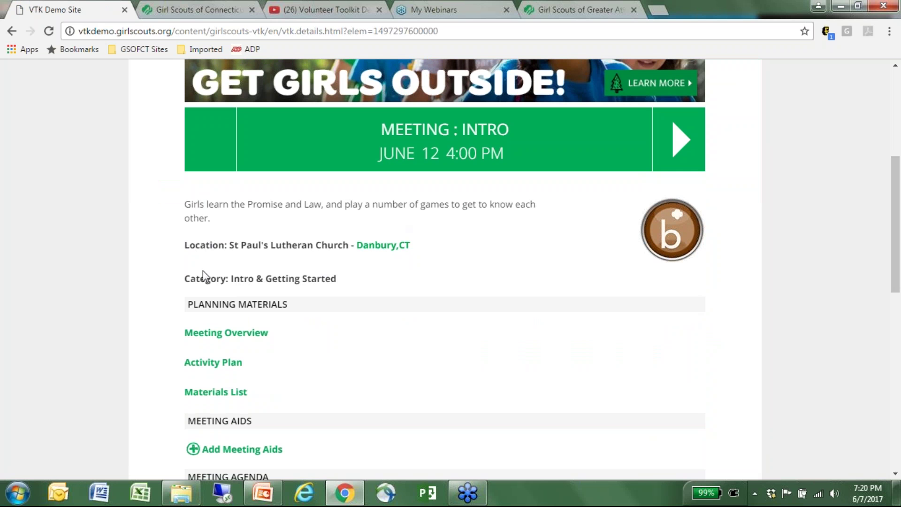
scroll(404, 267, up, 4)
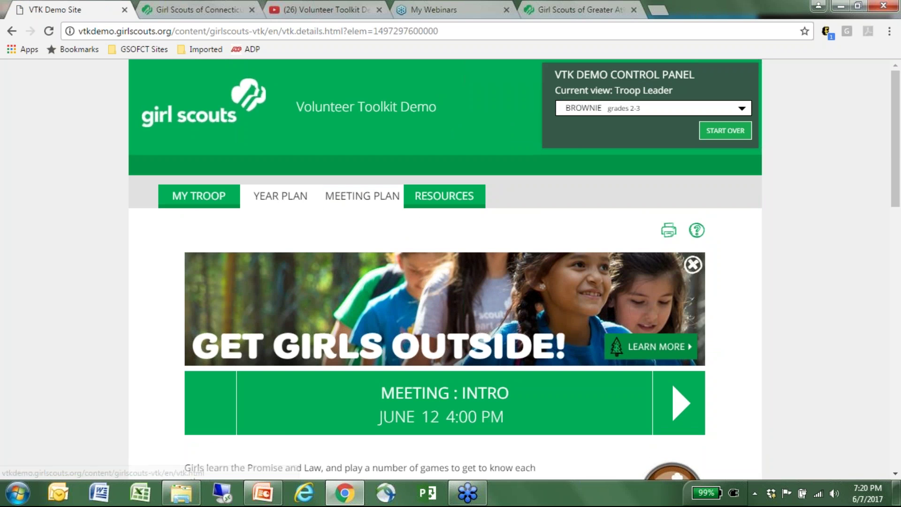
Return to the year plan and start a custom activity named Apple Picking
click(281, 201)
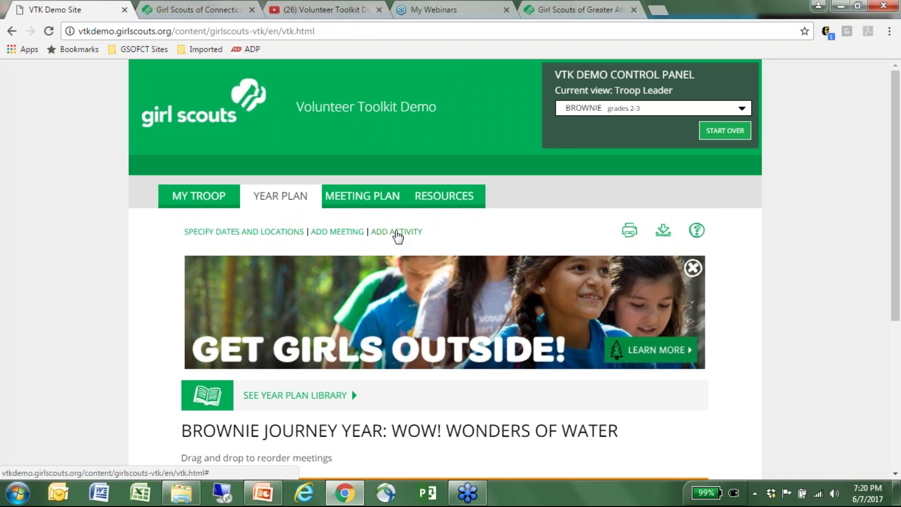
scroll(441, 338, down, 4)
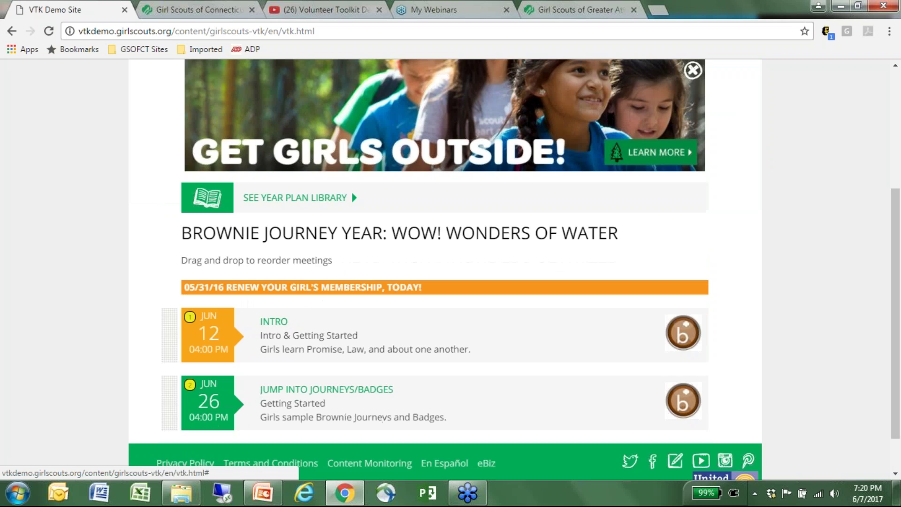
click(405, 369)
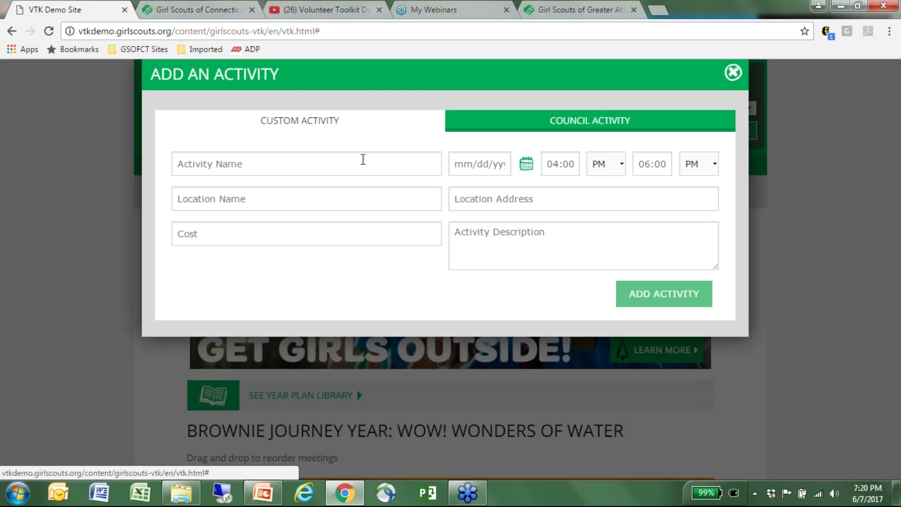
click(363, 159)
text(Apll)
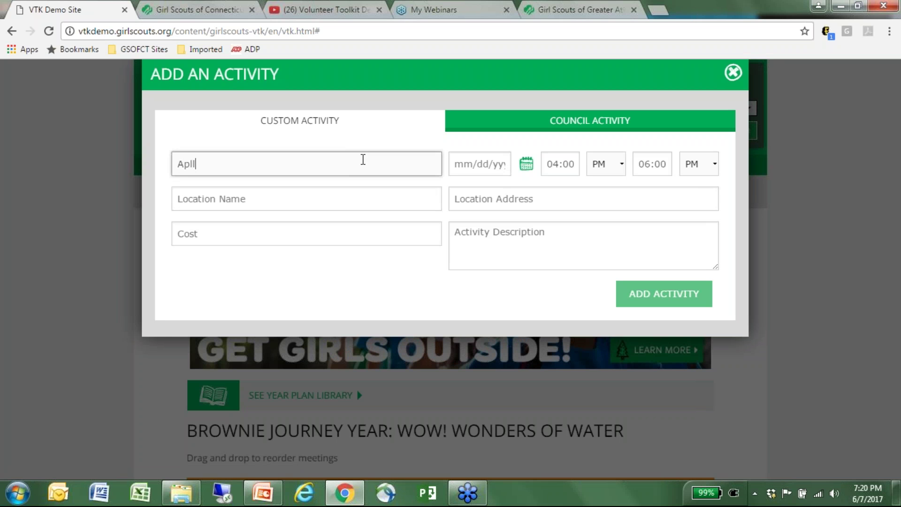
key(BackSpace)
text(ple Picking)
Schedule the Apple Picking activity for 06/28/2017 with a start time of 05:00 PM
click(364, 198)
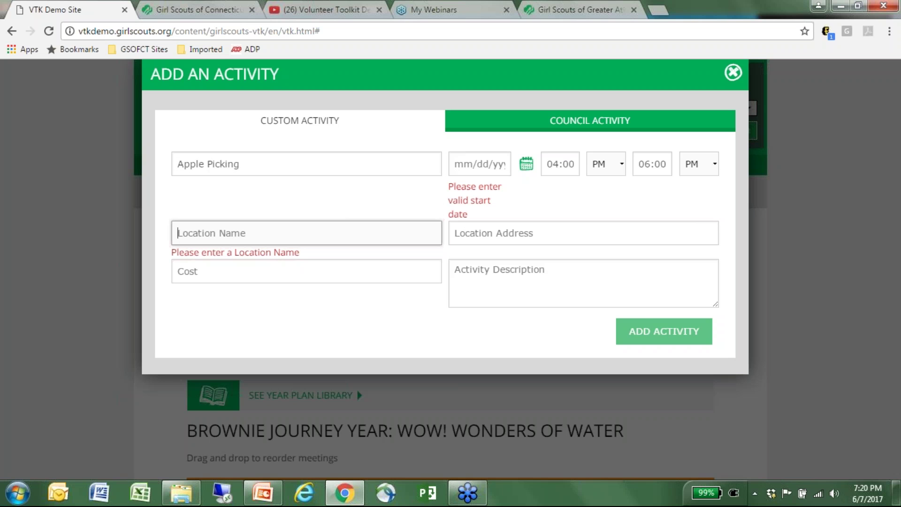
click(526, 164)
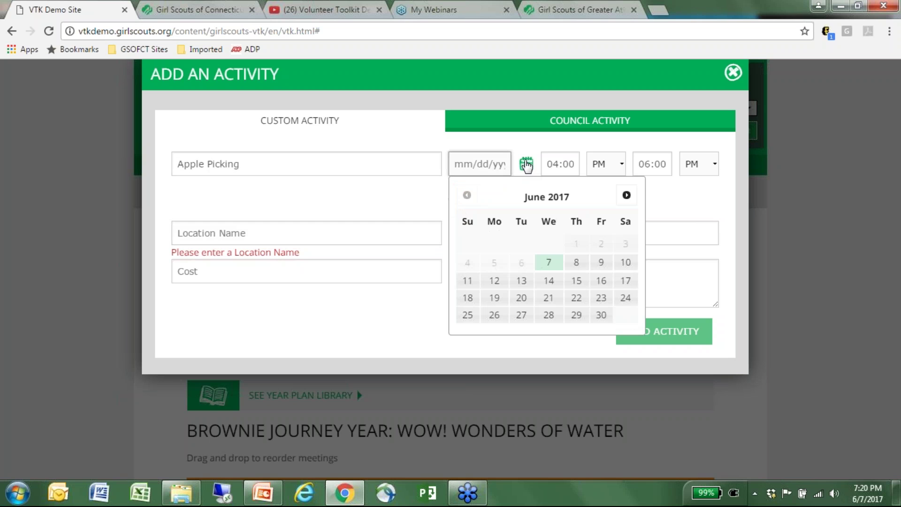
click(549, 315)
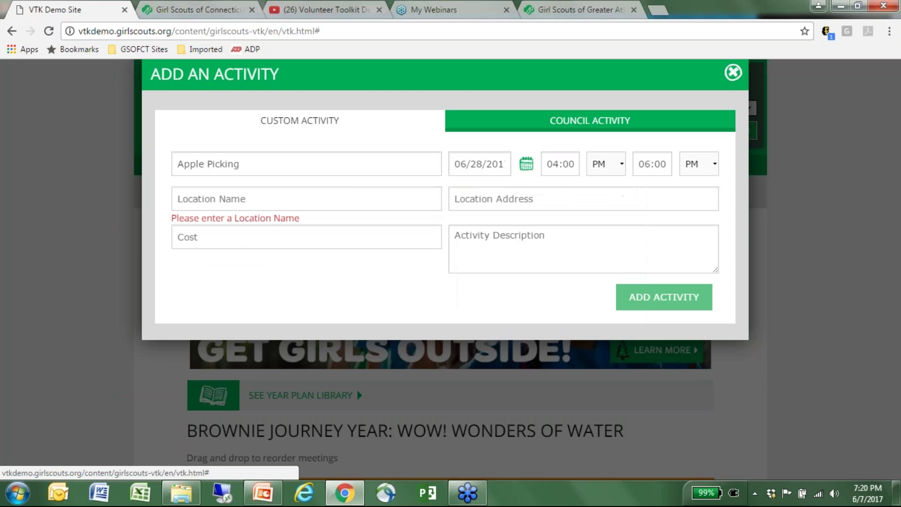
click(561, 168)
key(BackSpace)
text(5)
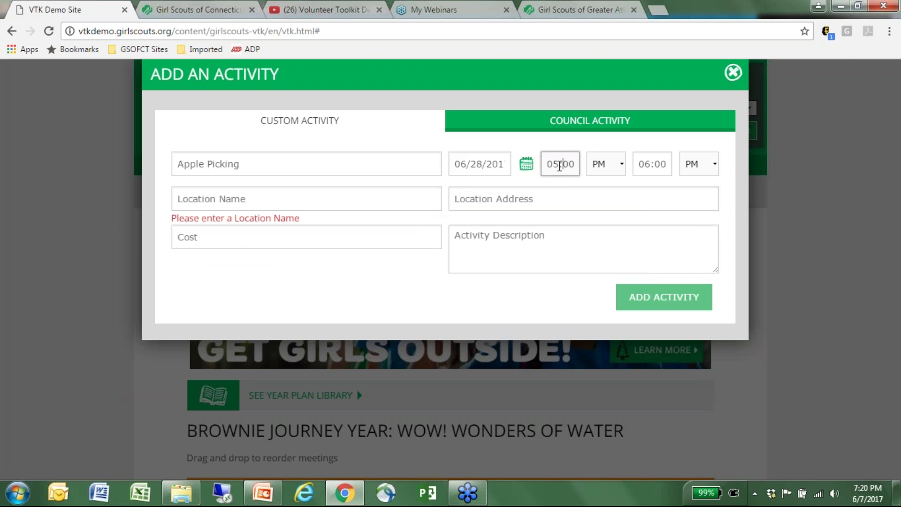
Enter Berry Farm as the activity's location name and Bethel, CT as its address
click(348, 199)
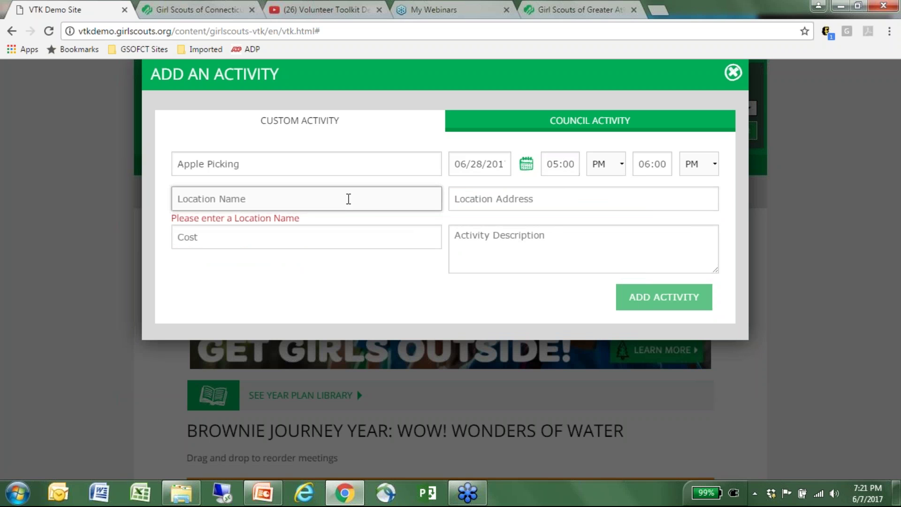
text(Berry Farm)
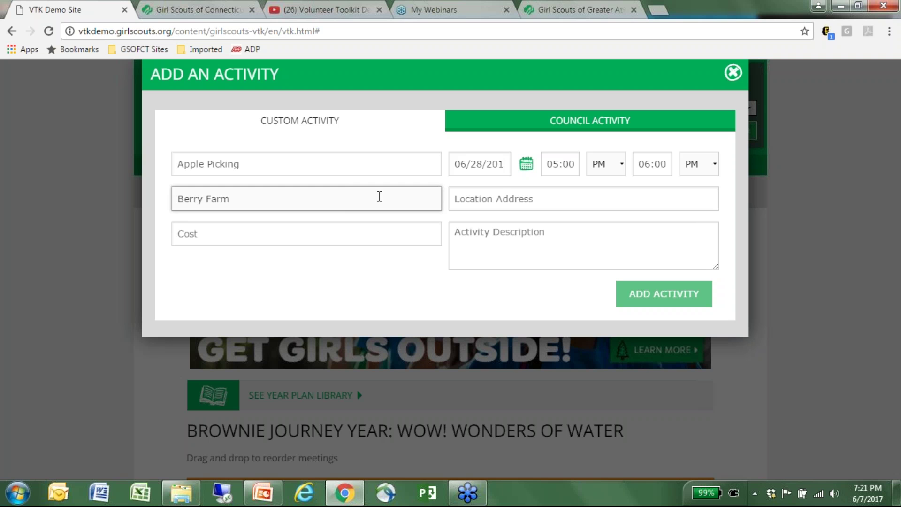
key(Tab)
text(Bethel, CT)
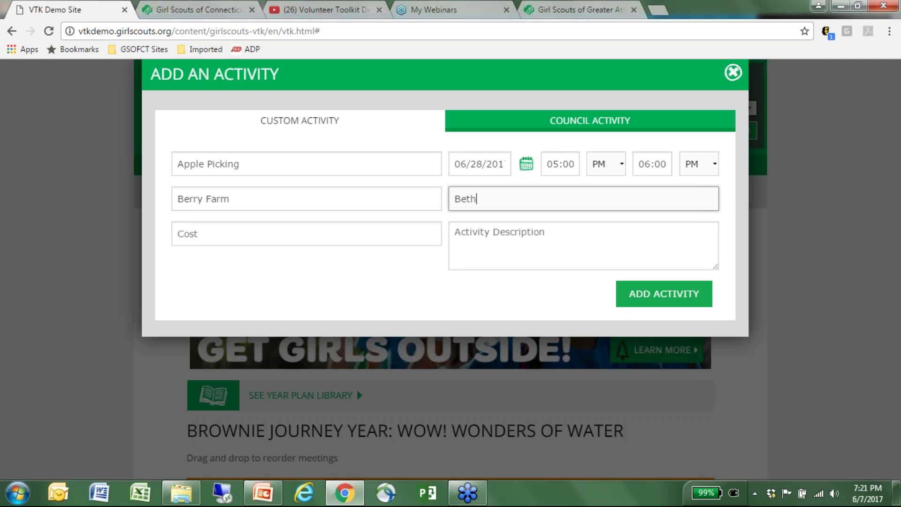
Describe the activity as "Apple Picking and taking a trip thru the maze" and add it to the year plan
click(494, 239)
text(Apple Picking and taking a trip t)
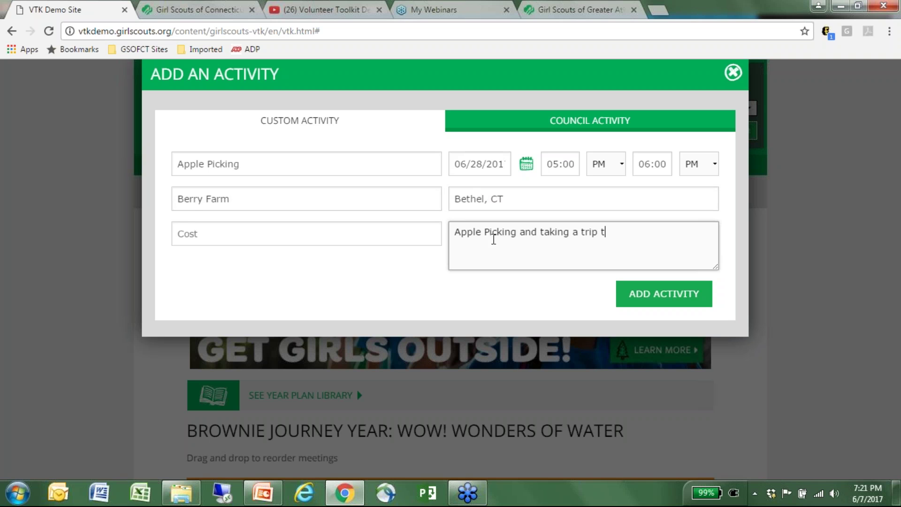
text(hru the maze)
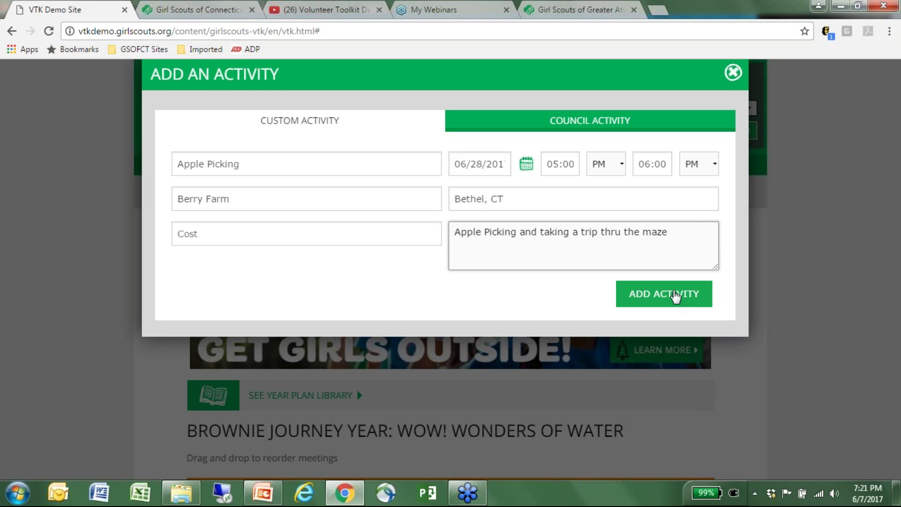
click(678, 296)
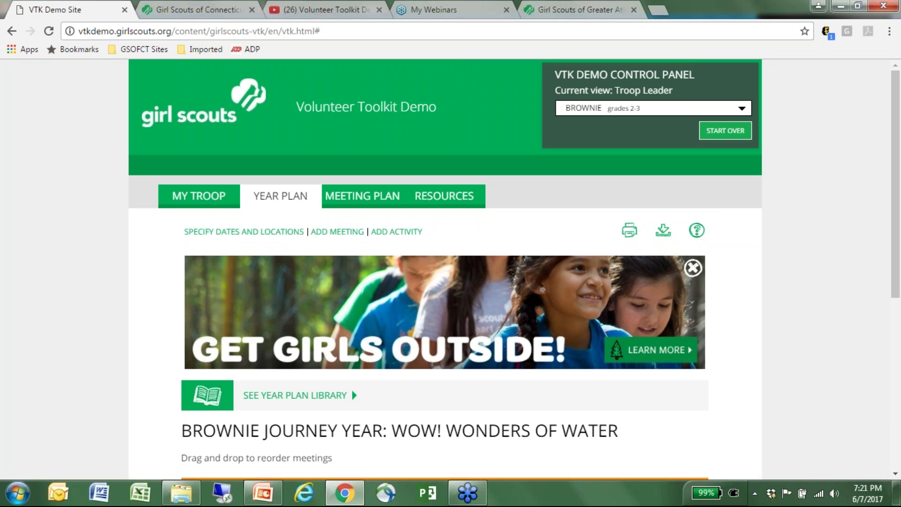
scroll(328, 357, down, 7)
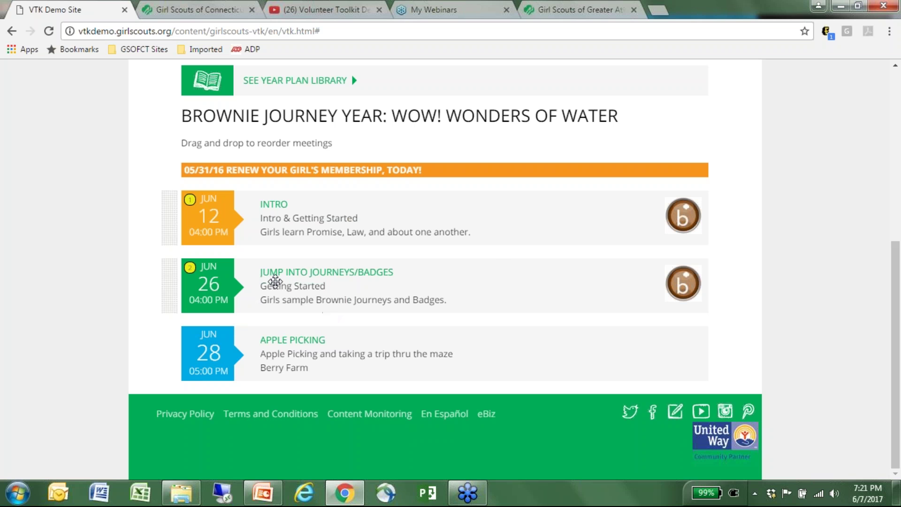
Start adding a meeting, accept creating it outside the current school year, and choose the Badges/Petals meeting plan type
scroll(500, 365, up, 4)
scroll(501, 366, down, 3)
scroll(501, 366, up, 3)
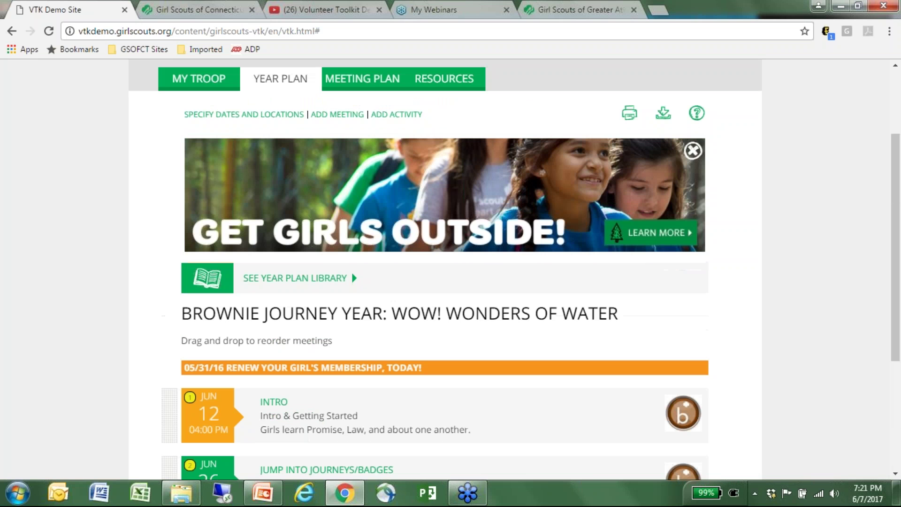
click(359, 116)
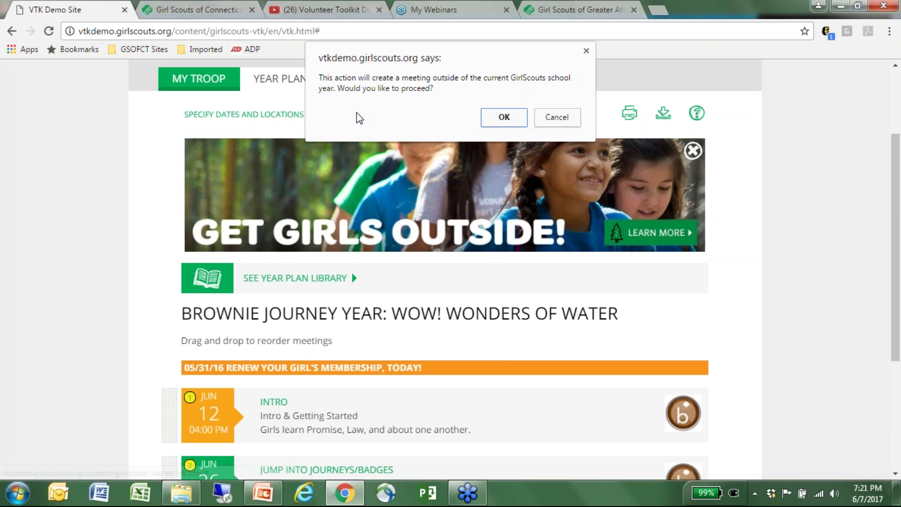
click(504, 116)
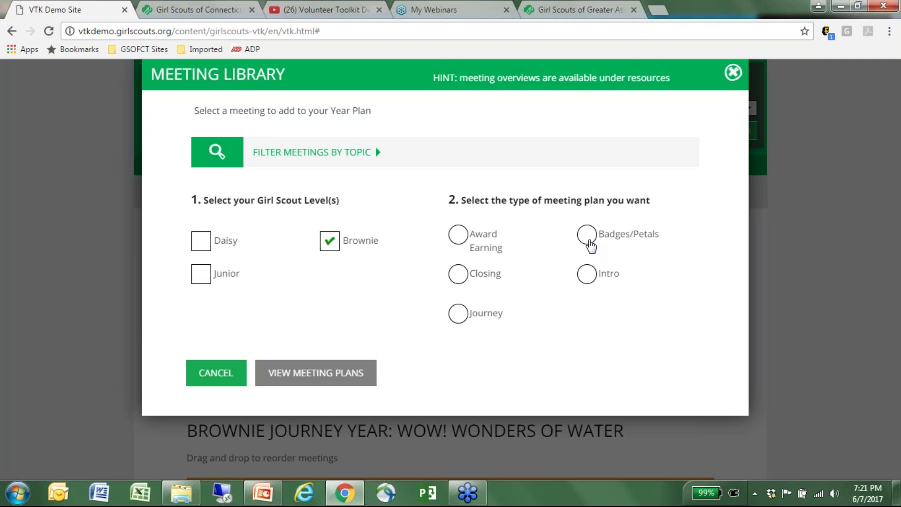
click(587, 239)
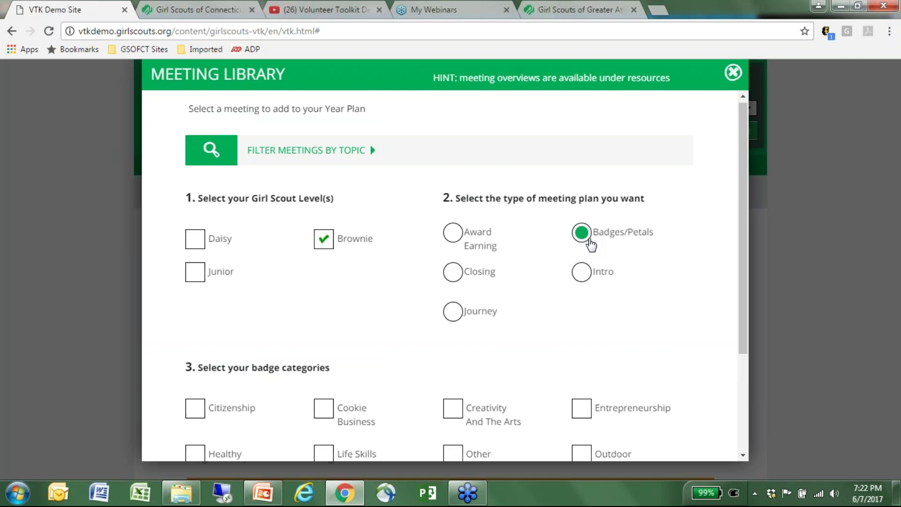
Choose the Citizenship, Healthy Living, Life Skills and Entrepreneurship badge categories and list the matching meeting plans
scroll(587, 240, down, 3)
click(201, 268)
click(196, 319)
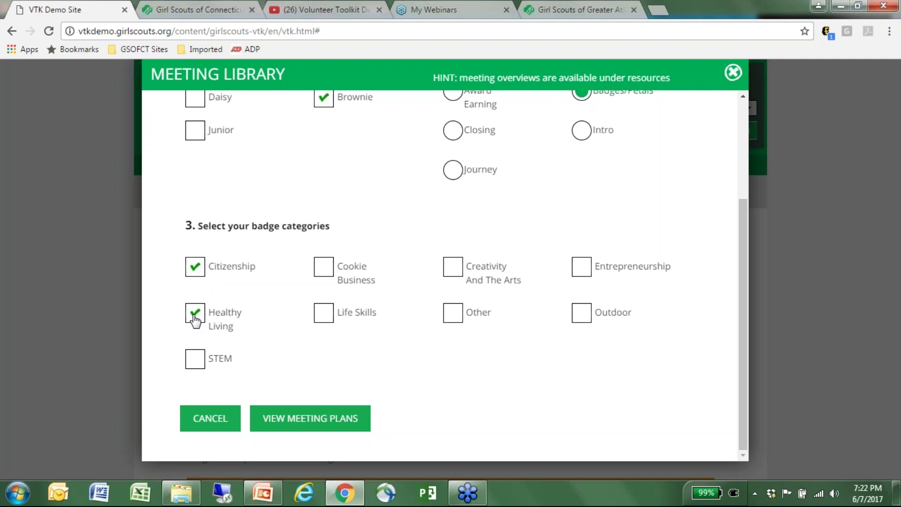
click(323, 313)
click(583, 272)
click(312, 418)
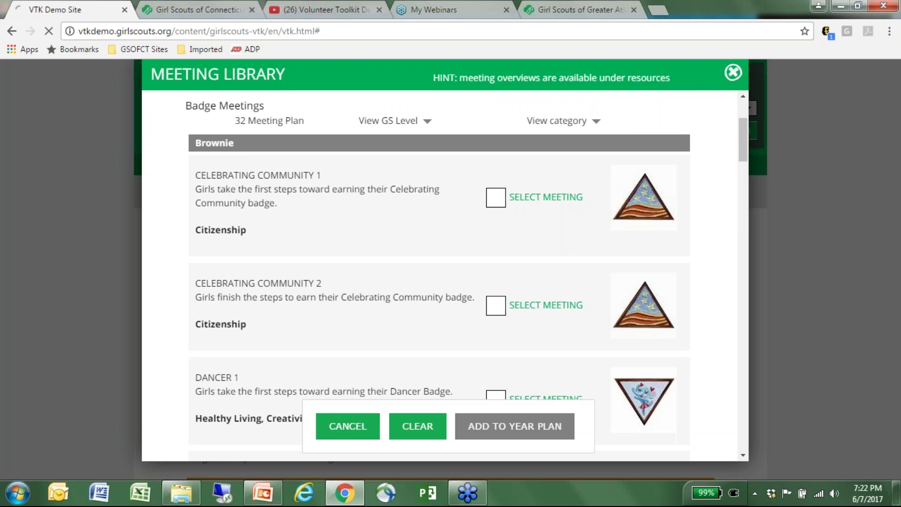
Select the Celebrating Community 1 and 2 and Dancer 1 and 2 meetings in the meeting library
scroll(715, 252, down, 3)
scroll(710, 247, up, 3)
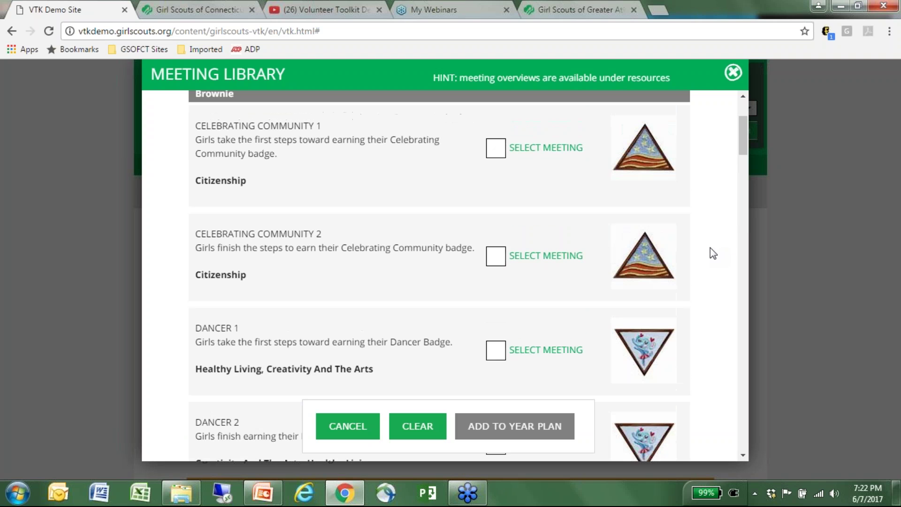
click(497, 157)
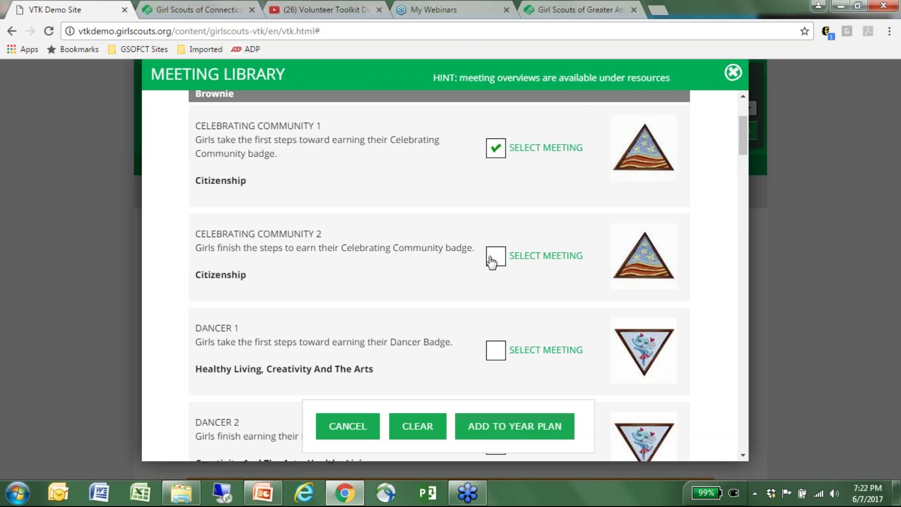
click(495, 256)
scroll(496, 257, down, 3)
click(495, 219)
click(497, 313)
Select the two Fair Play meetings and First Aid 1 and 2 in the meeting library
scroll(498, 312, down, 4)
click(498, 209)
click(498, 306)
scroll(500, 312, down, 4)
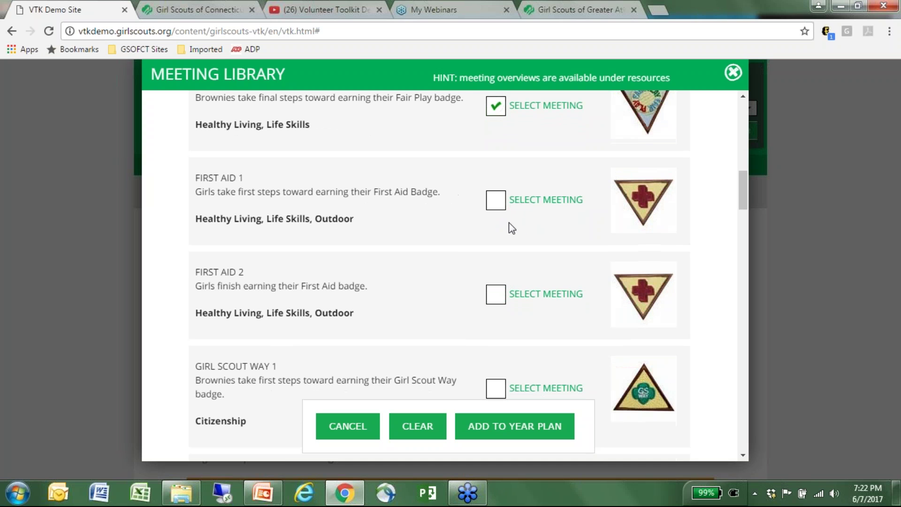
click(497, 201)
click(496, 294)
Select the Girl Scout Way 1 and 2, Give Back, and Hiker 1 and 2 meetings
scroll(497, 295, down, 4)
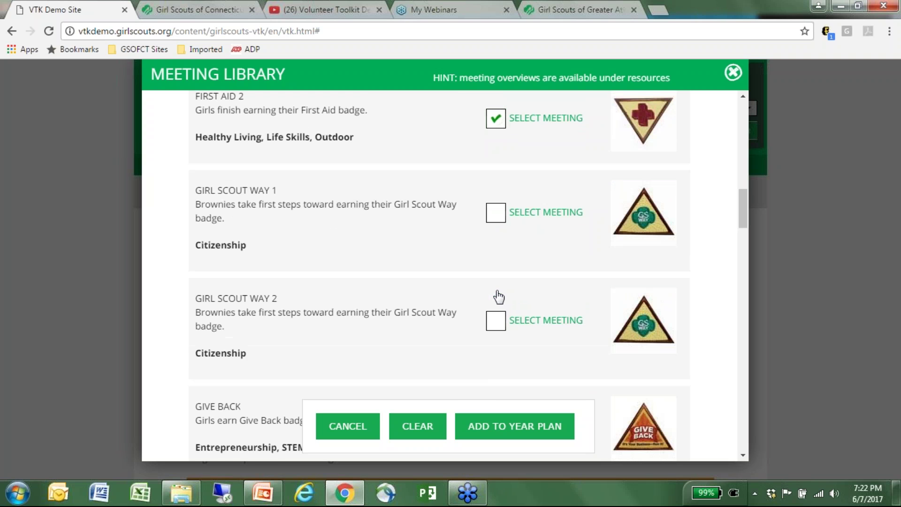
click(502, 189)
click(495, 300)
scroll(497, 296, down, 5)
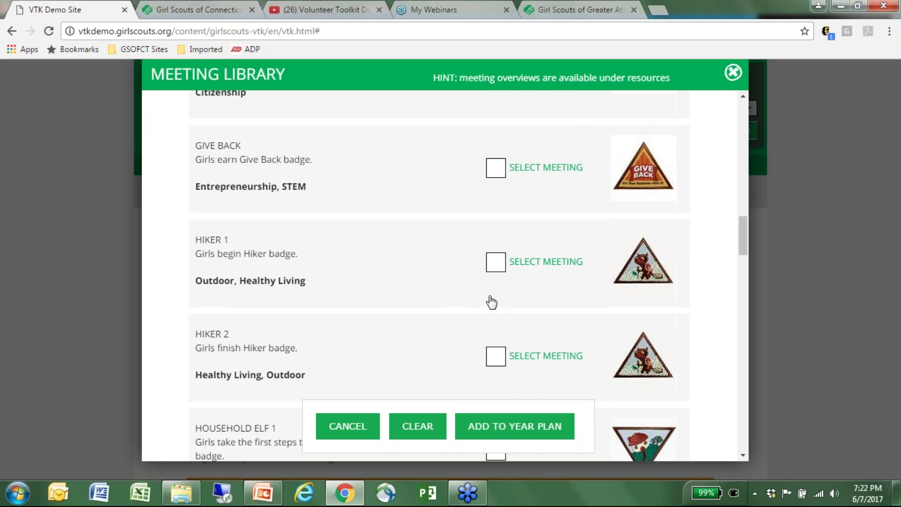
click(502, 148)
click(493, 240)
click(497, 333)
Select the Household Elf meetings and Making Friends 1 and 2, and add all selected meetings to the year plan
scroll(498, 334, down, 1)
scroll(499, 334, down, 4)
click(495, 229)
click(497, 336)
scroll(502, 345, down, 5)
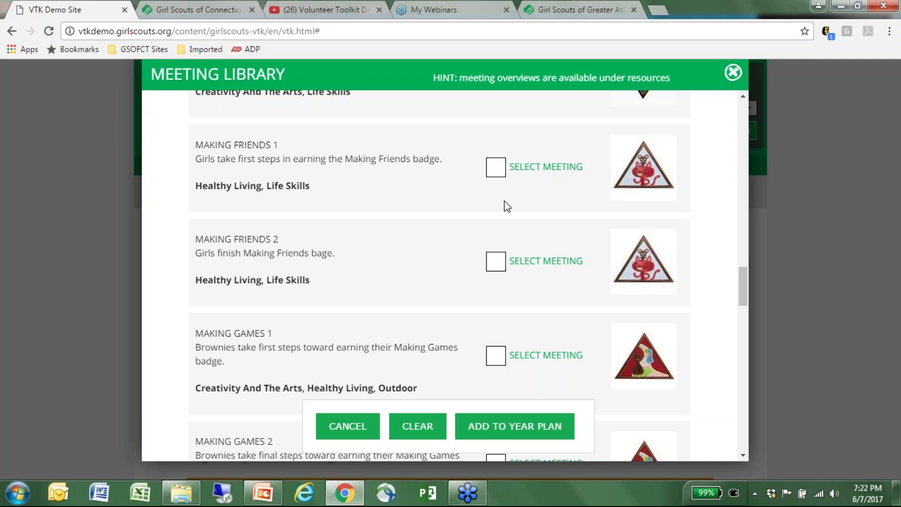
click(497, 169)
click(497, 265)
click(520, 427)
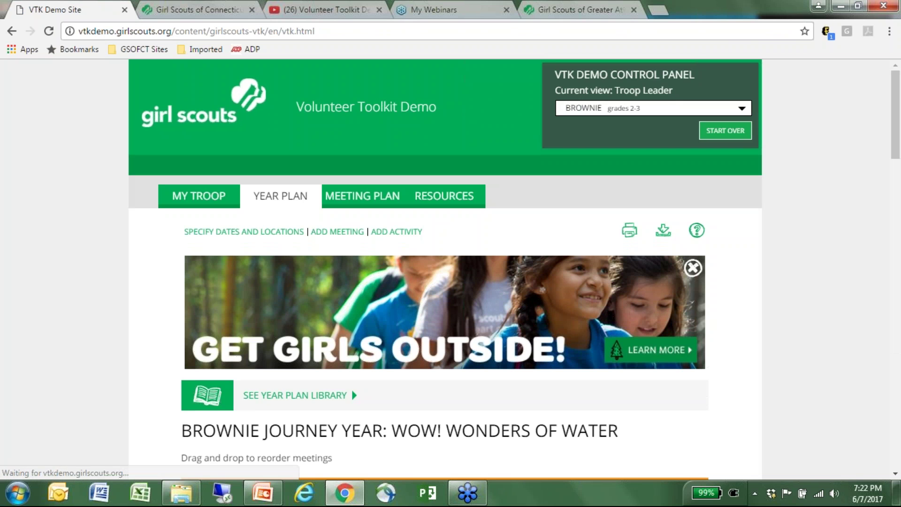
scroll(513, 319, down, 5)
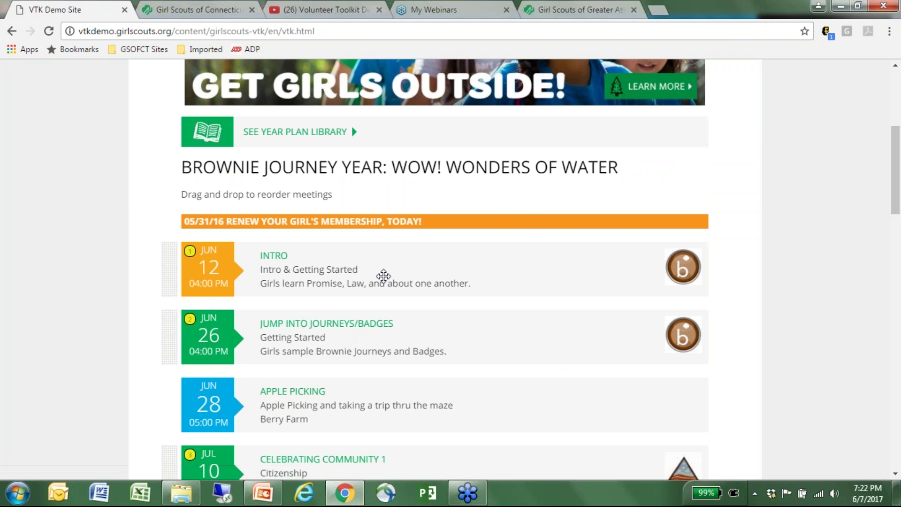
scroll(299, 248, down, 4)
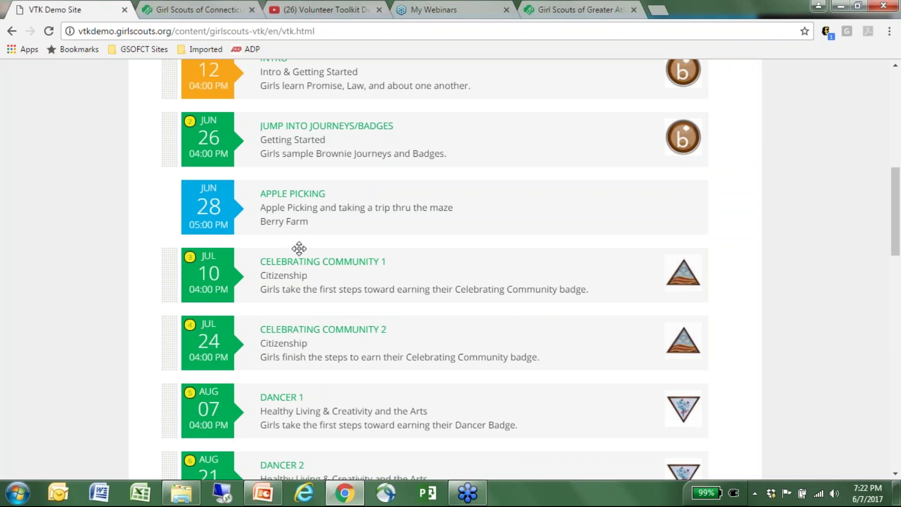
Review the badge meetings added to the Brownie year plan, from Celebrating Community 1 through Making Friends 2, including their dates and outdoor markers
scroll(274, 327, down, 5)
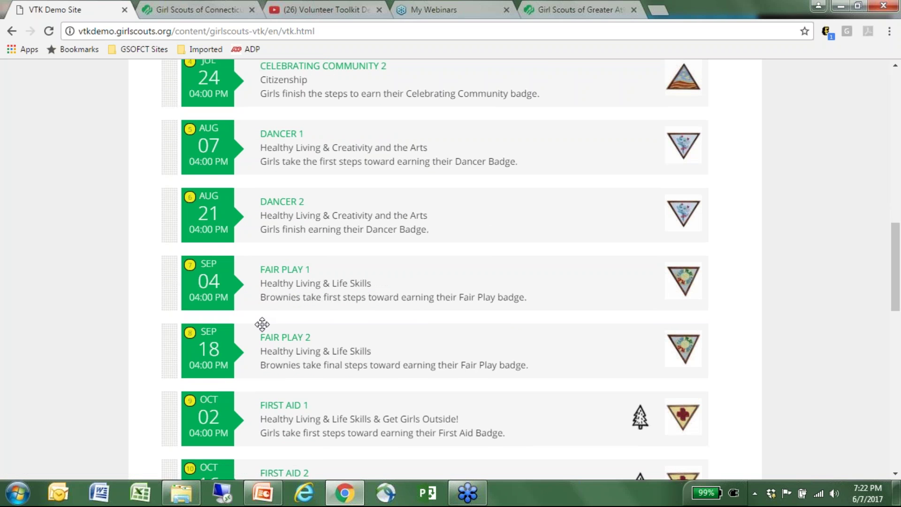
scroll(259, 326, down, 4)
scroll(428, 435, down, 3)
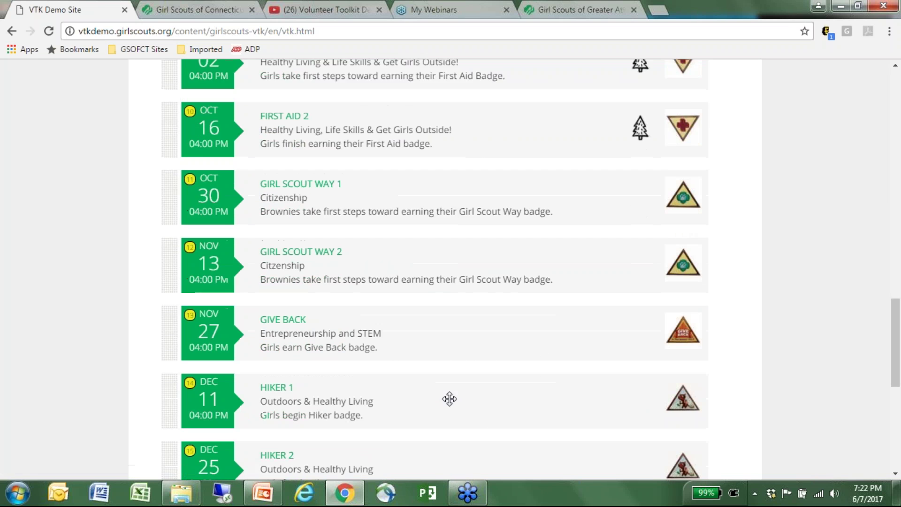
scroll(449, 398, down, 2)
scroll(290, 229, down, 3)
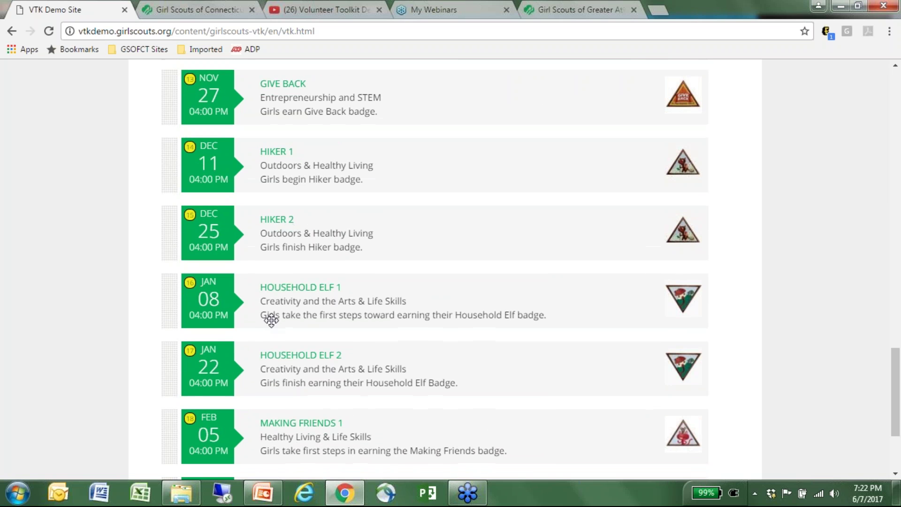
scroll(376, 408, down, 3)
scroll(432, 398, up, 1)
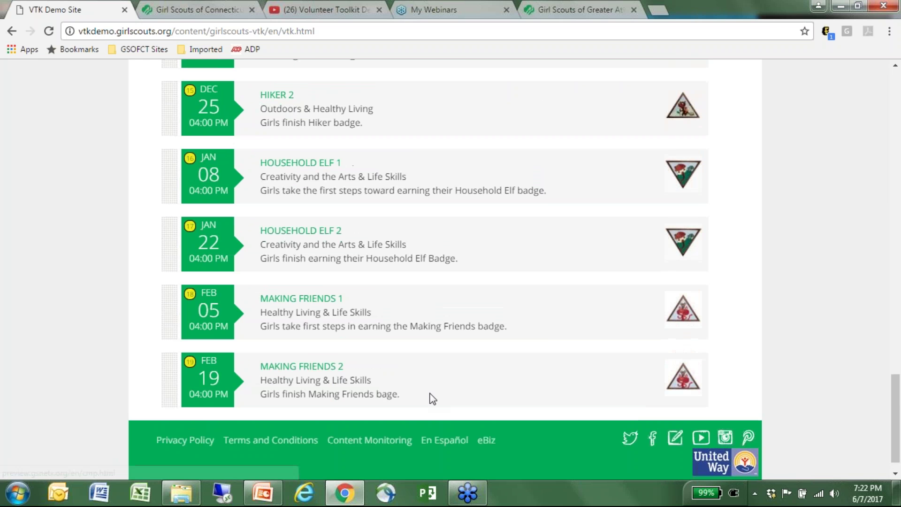
scroll(432, 398, up, 15)
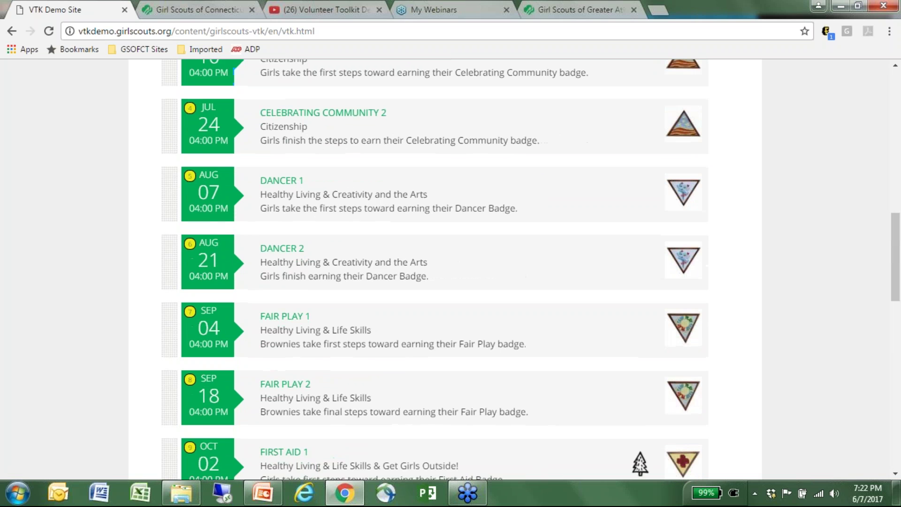
scroll(444, 270, down, 5)
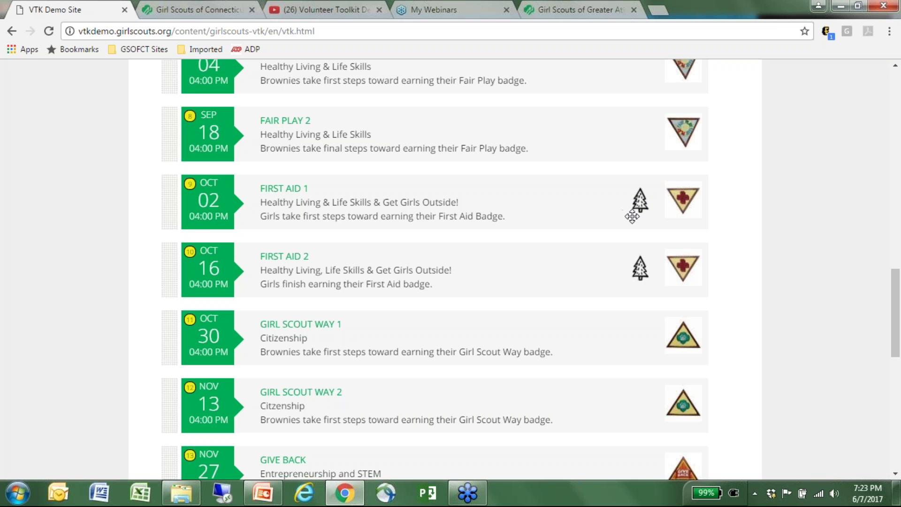
scroll(627, 214, up, 4)
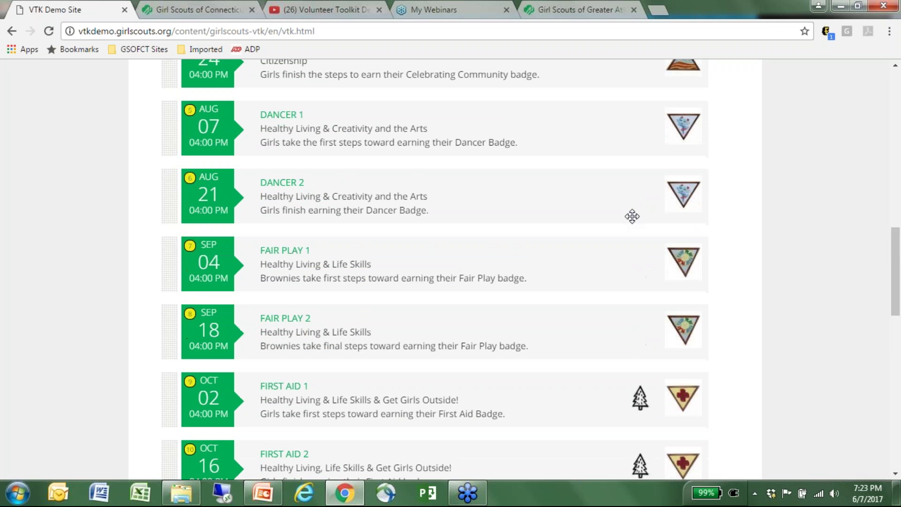
scroll(632, 216, up, 10)
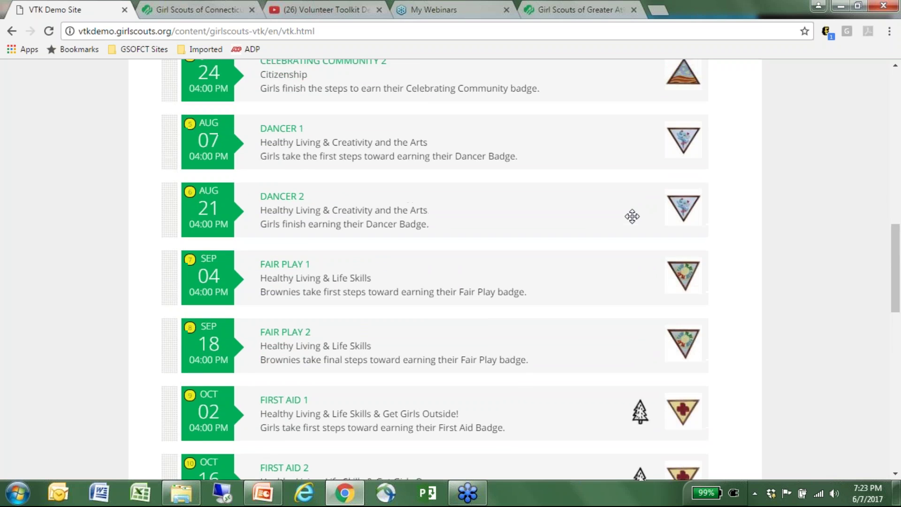
scroll(627, 217, up, 3)
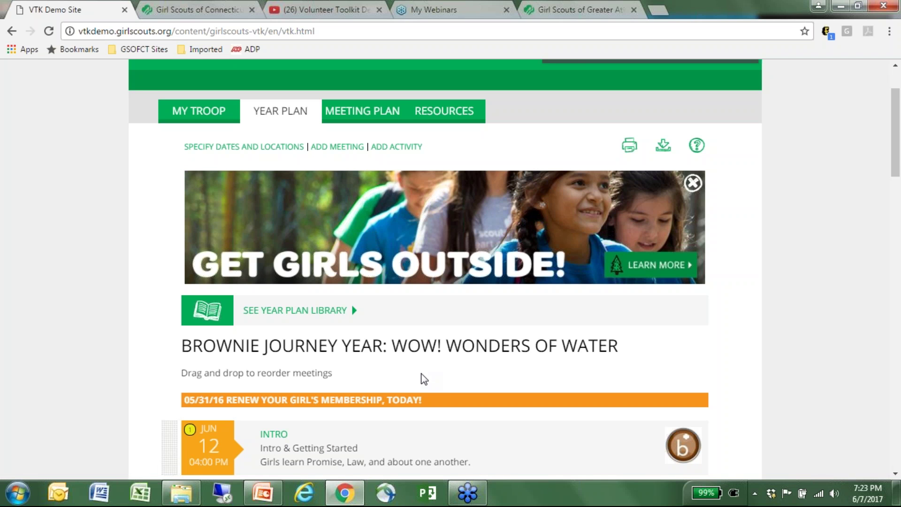
Examine the dates, titles and order of the first Brownie year plan entries, from Intro and Apple Picking to the Fair Play meetings
scroll(508, 359, down, 5)
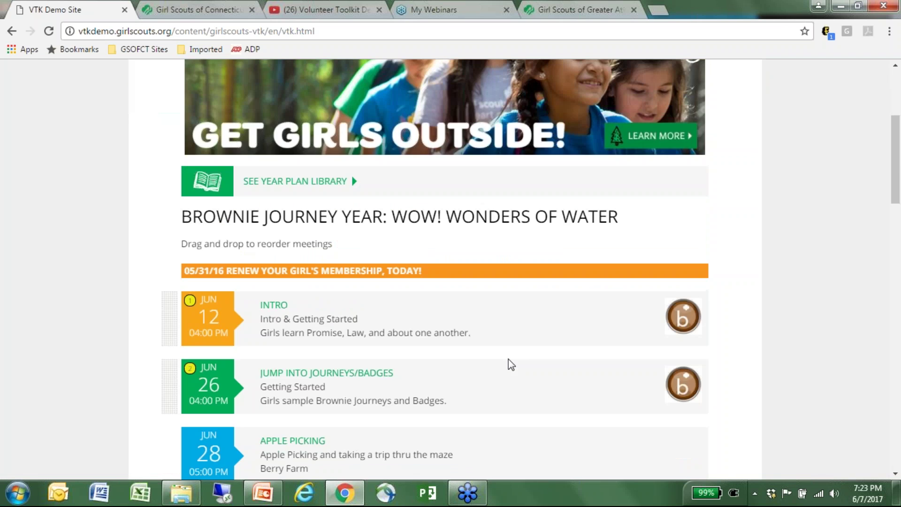
scroll(533, 408, down, 5)
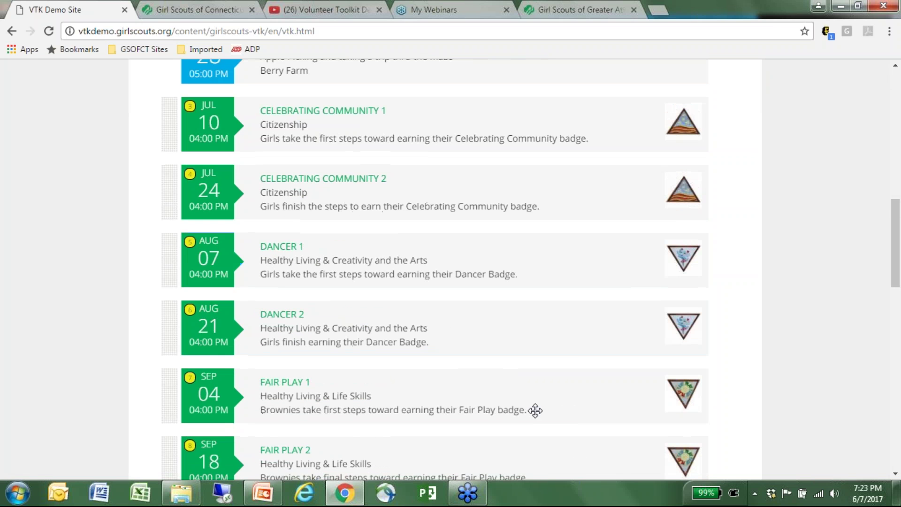
scroll(535, 411, up, 6)
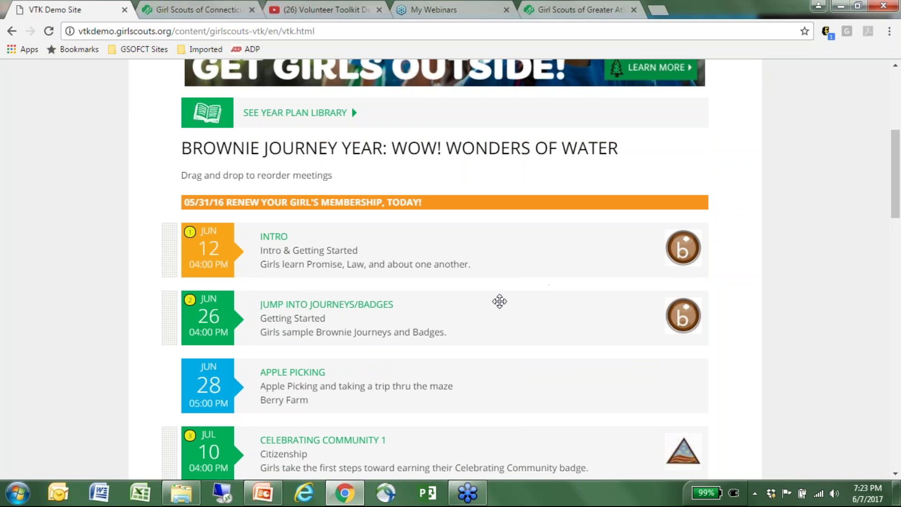
scroll(502, 298, up, 4)
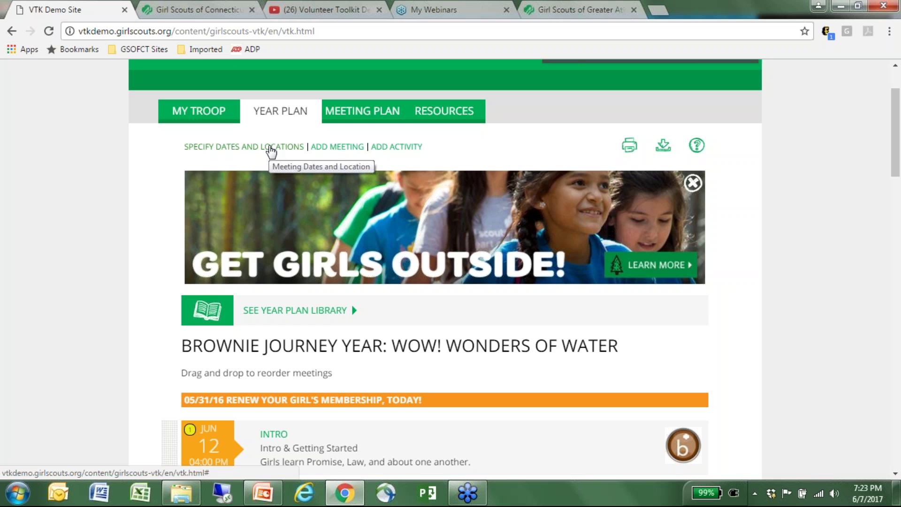
scroll(491, 244, down, 5)
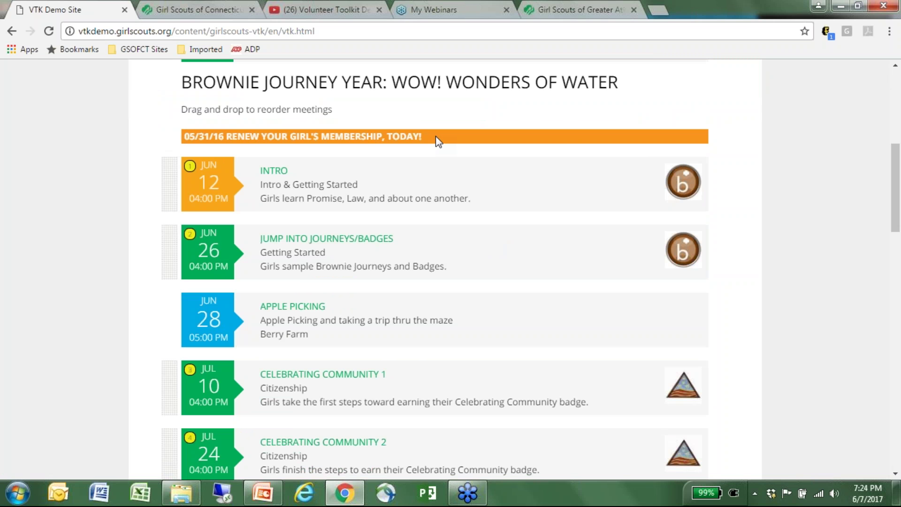
scroll(436, 137, down, 2)
scroll(474, 265, up, 3)
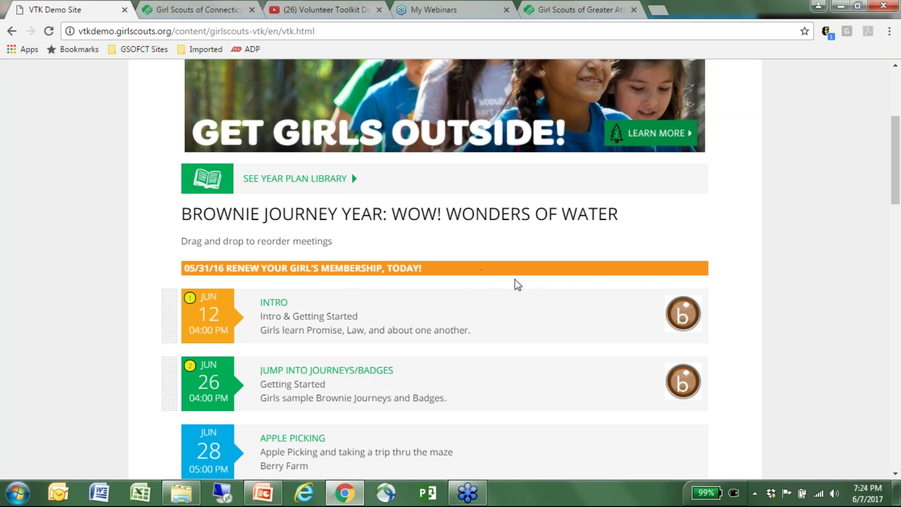
scroll(515, 284, up, 3)
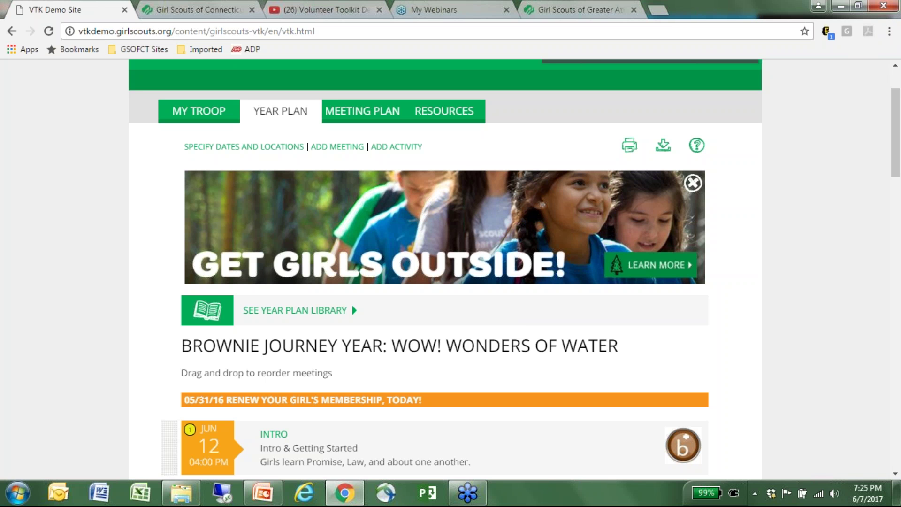
scroll(609, 306, down, 5)
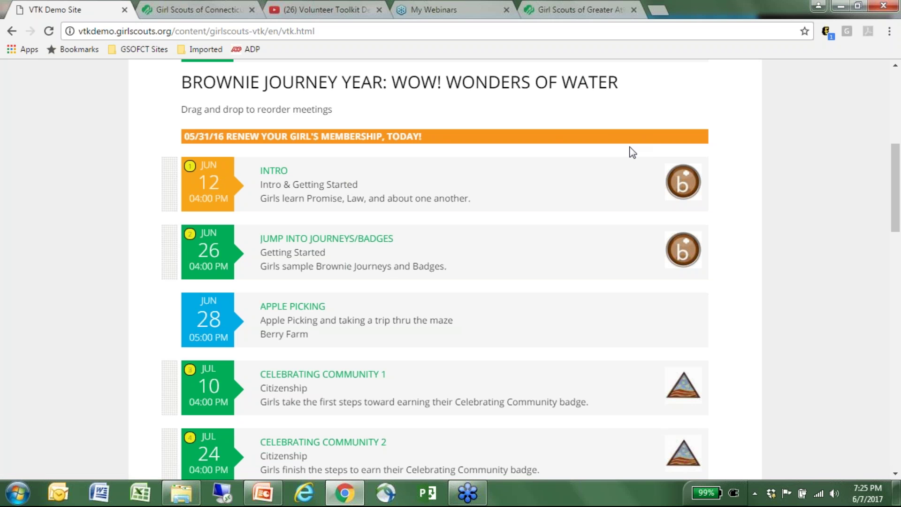
scroll(616, 176, up, 2)
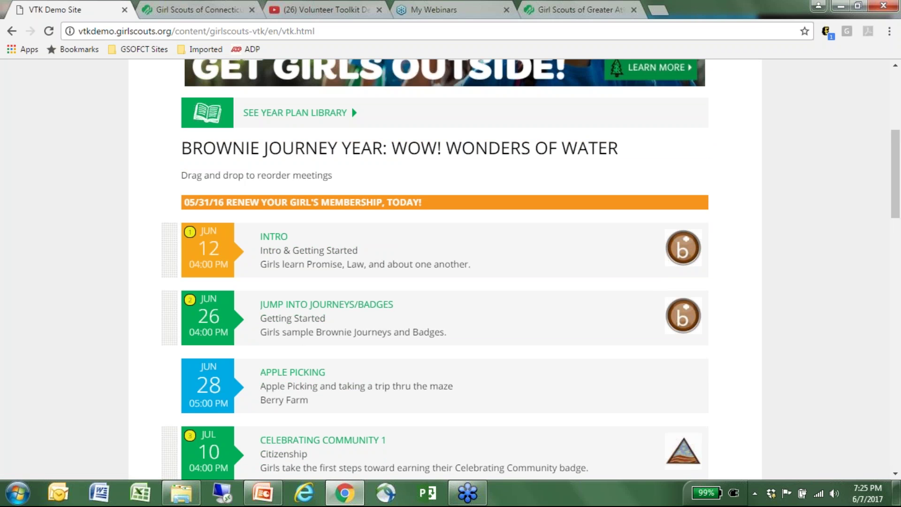
scroll(598, 147, down, 2)
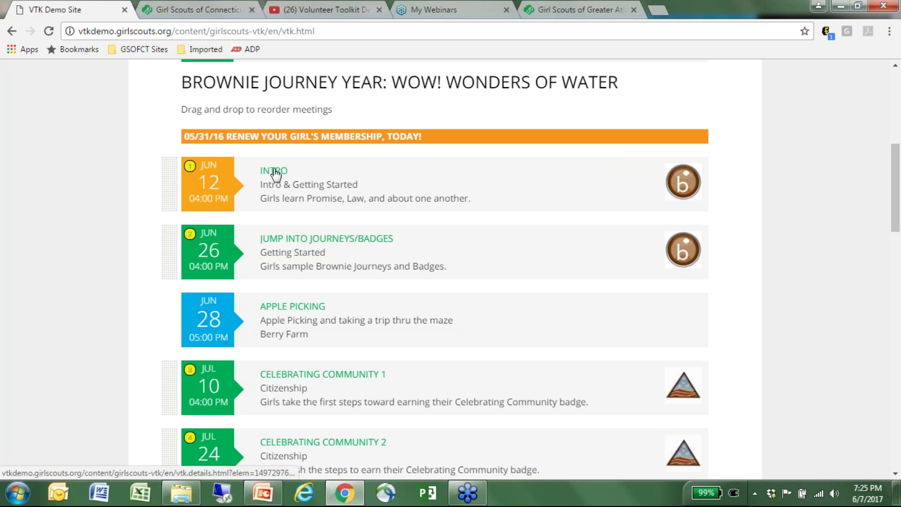
scroll(213, 269, down, 4)
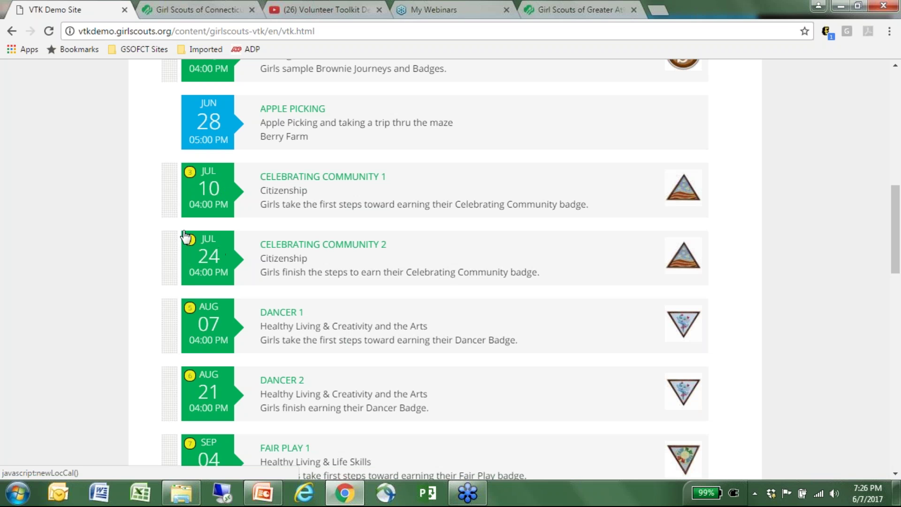
scroll(386, 202, up, 4)
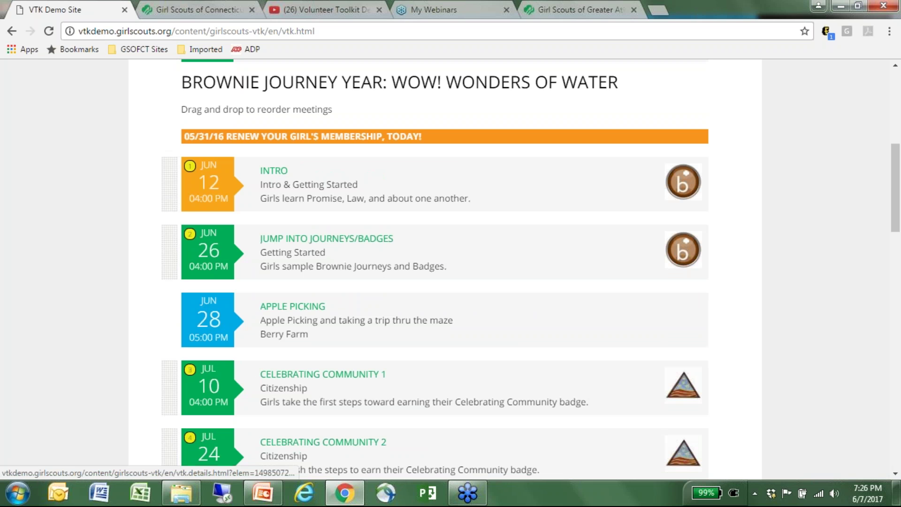
scroll(300, 188, down, 1)
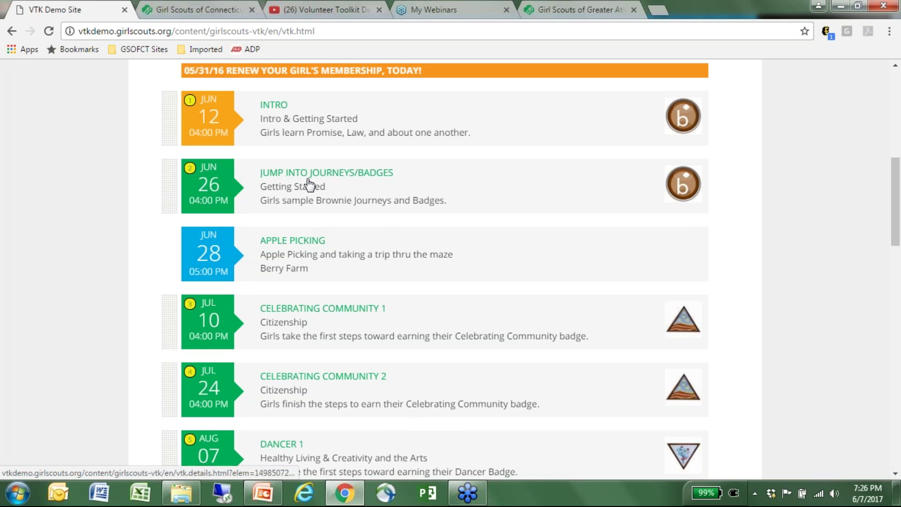
scroll(309, 184, down, 3)
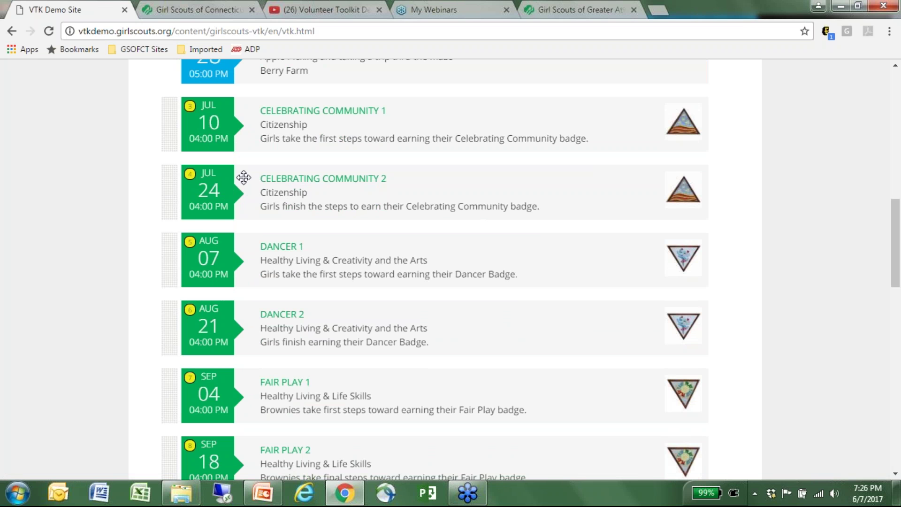
scroll(231, 323, up, 1)
scroll(219, 207, up, 2)
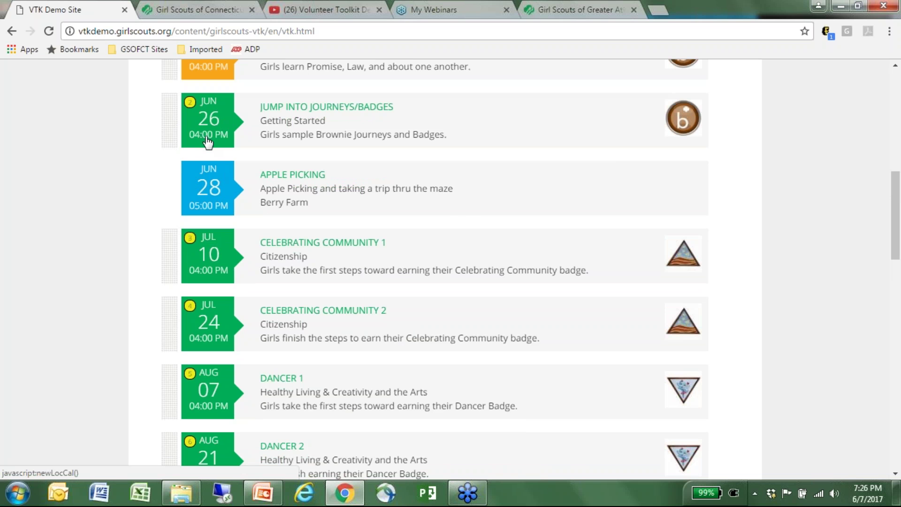
Switch the demo to the Daisy level, grades K-1, and choose the Daisy Petals Year plan
scroll(463, 201, up, 8)
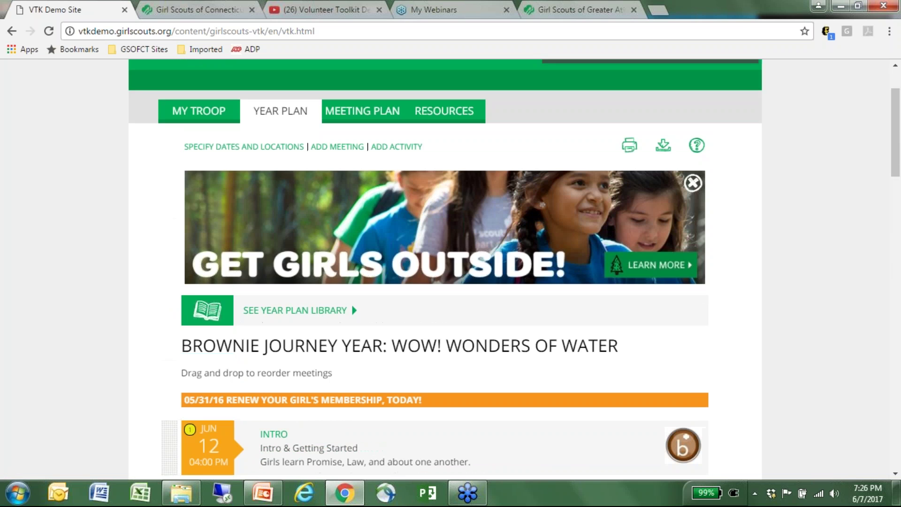
scroll(463, 202, up, 2)
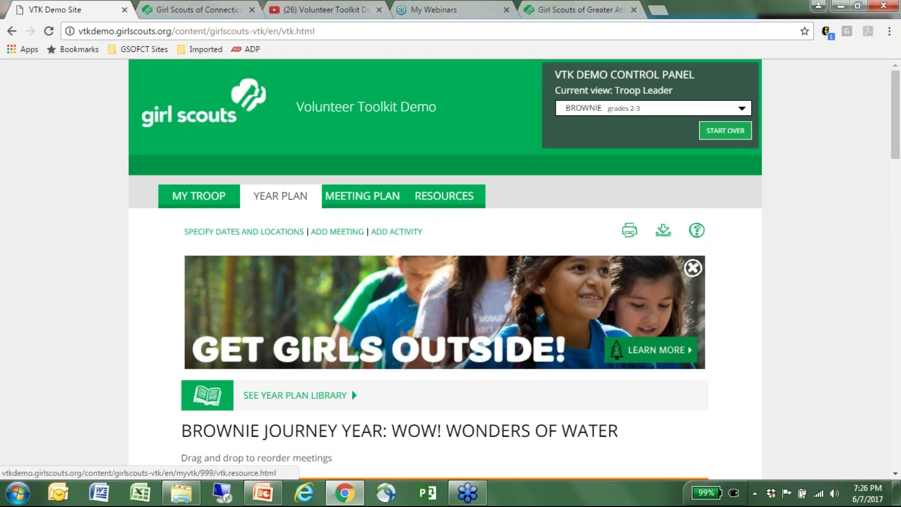
click(745, 110)
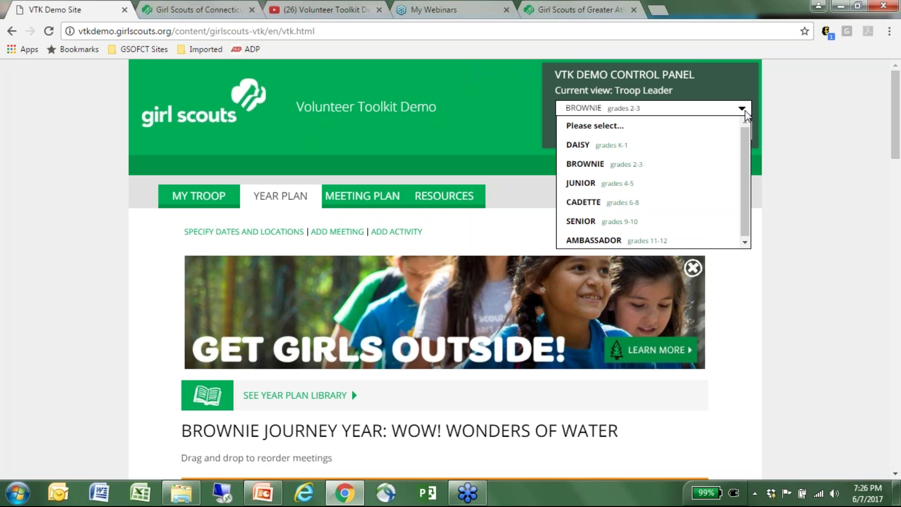
click(577, 145)
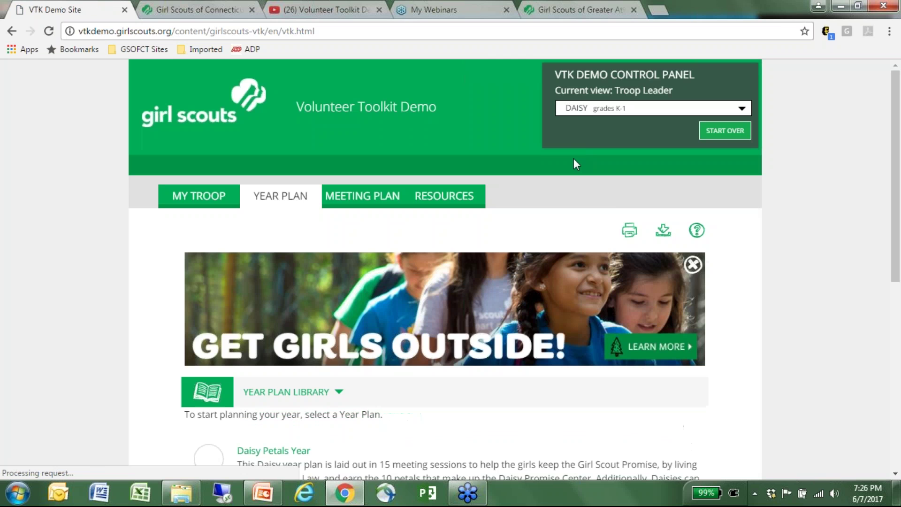
scroll(560, 221, down, 7)
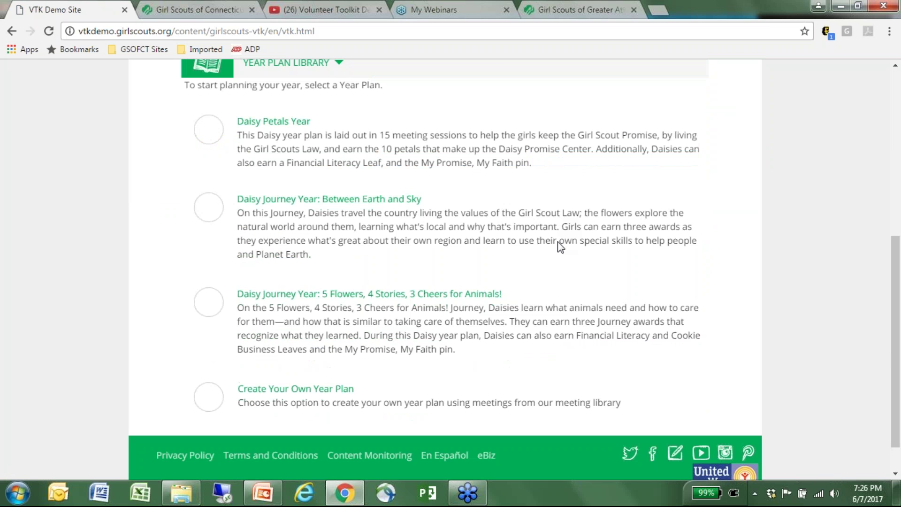
click(209, 134)
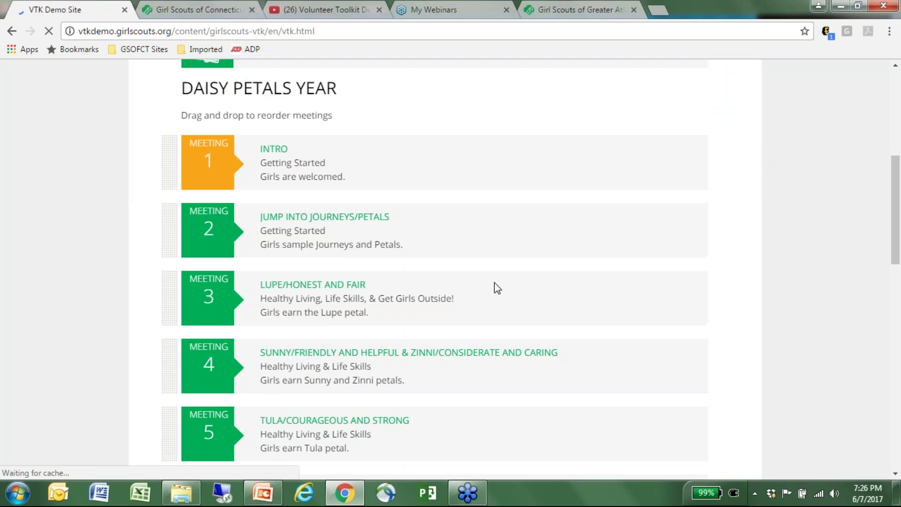
Look through the Daisy Petals Year meetings and their petal awards, from Intro to the Daisy Closing Celebration
scroll(480, 248, down, 4)
scroll(479, 248, down, 2)
scroll(479, 248, down, 8)
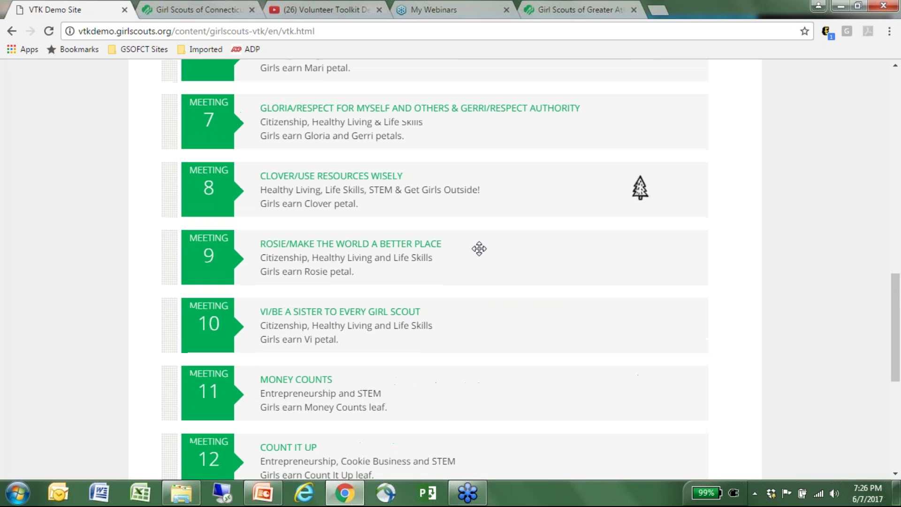
scroll(488, 263, down, 3)
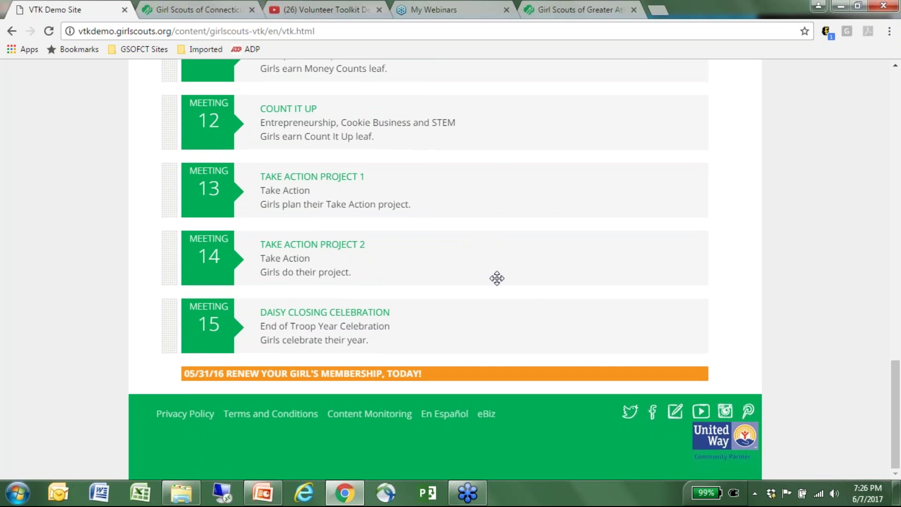
scroll(551, 296, up, 16)
scroll(551, 296, up, 5)
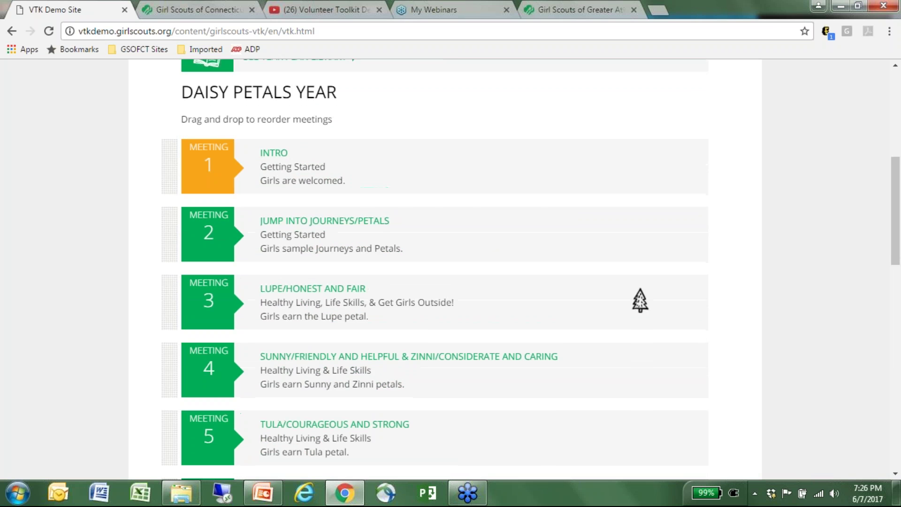
scroll(654, 354, down, 4)
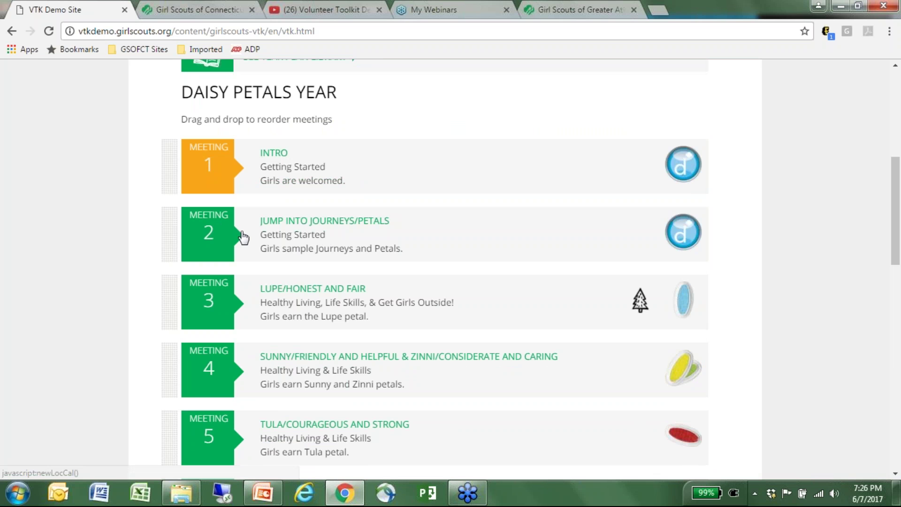
scroll(295, 316, down, 2)
scroll(295, 316, down, 4)
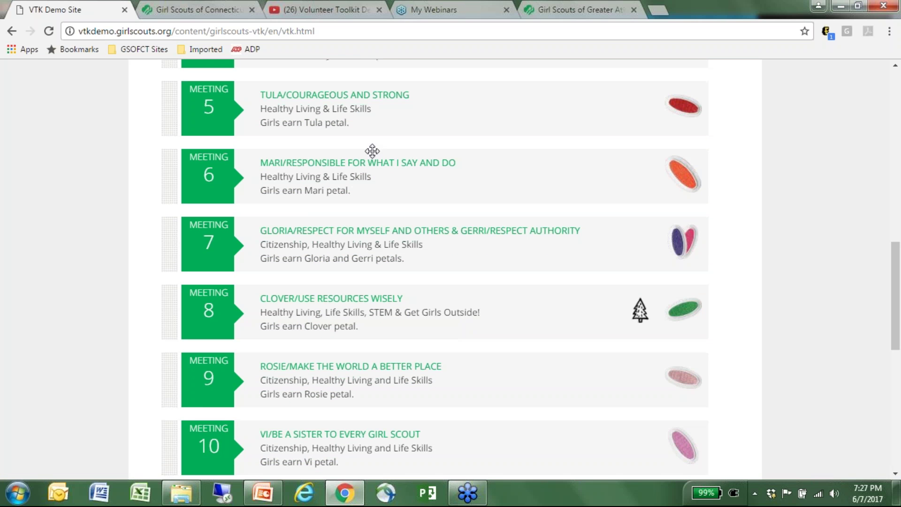
Review the calendar, location and activities sections of the meeting date and location settings for the Daisy Petals Year plan
scroll(548, 404, down, 6)
scroll(493, 175, down, 5)
scroll(565, 258, up, 20)
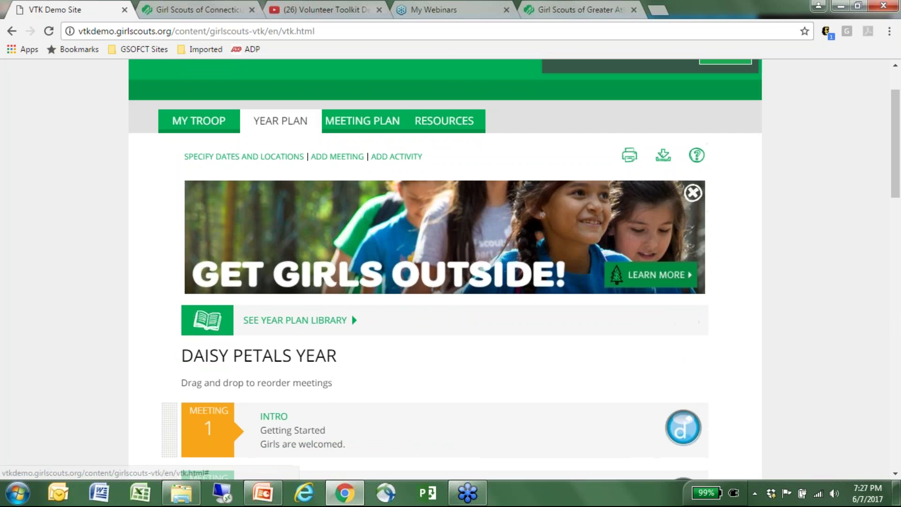
scroll(561, 263, up, 2)
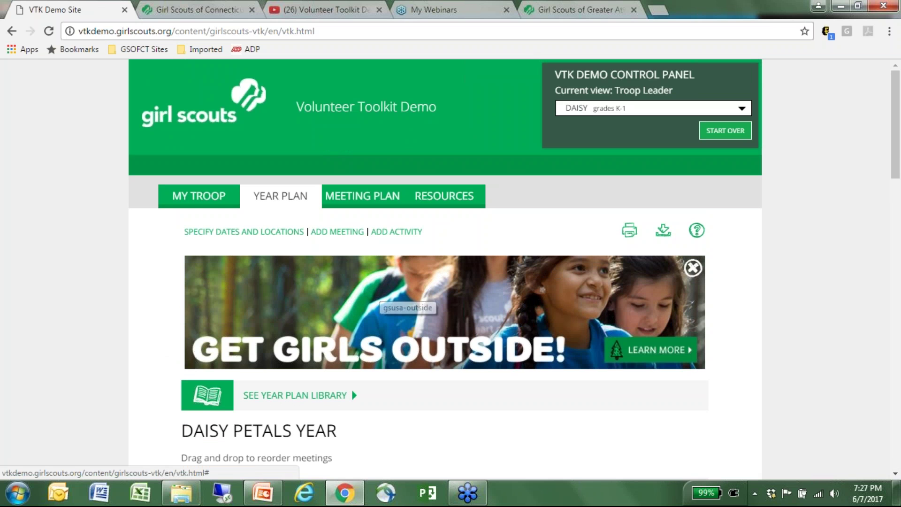
click(276, 232)
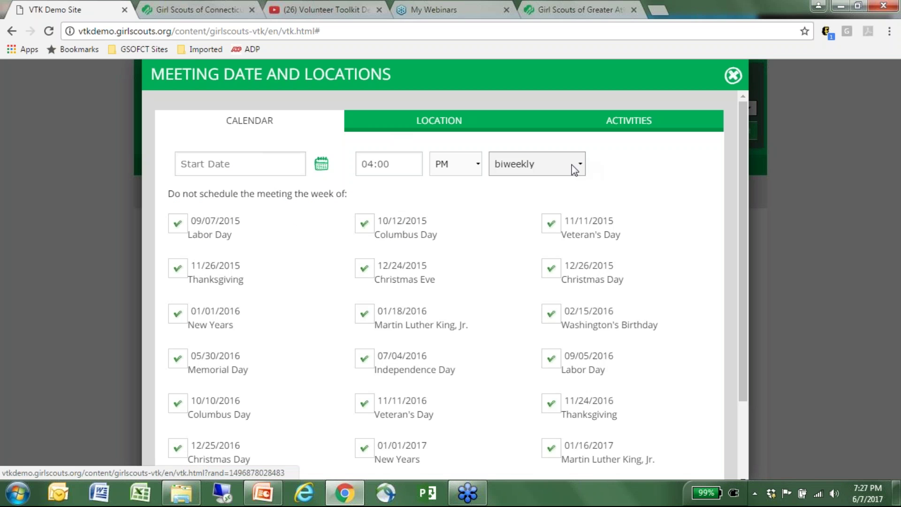
click(457, 124)
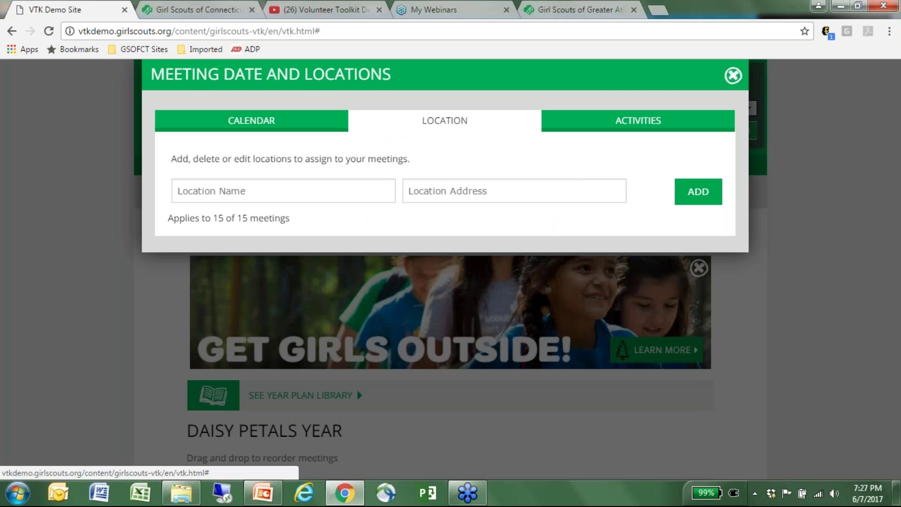
click(604, 128)
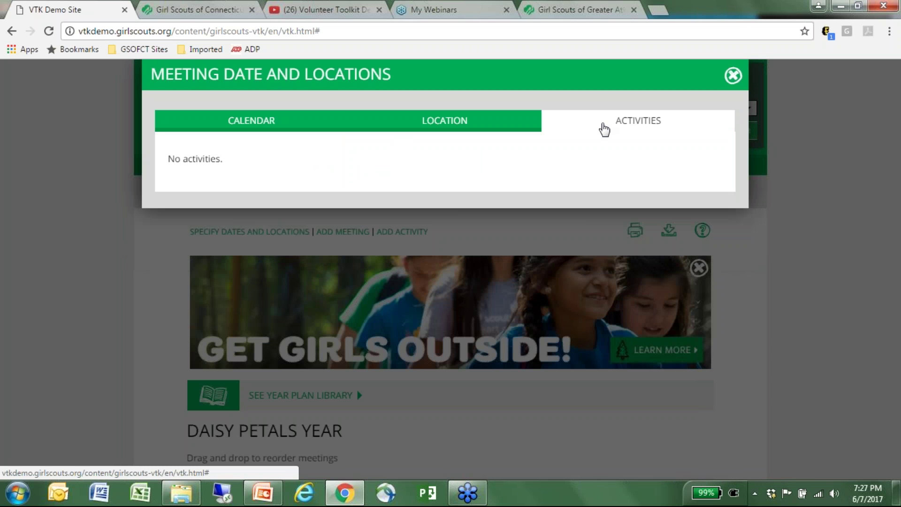
click(732, 76)
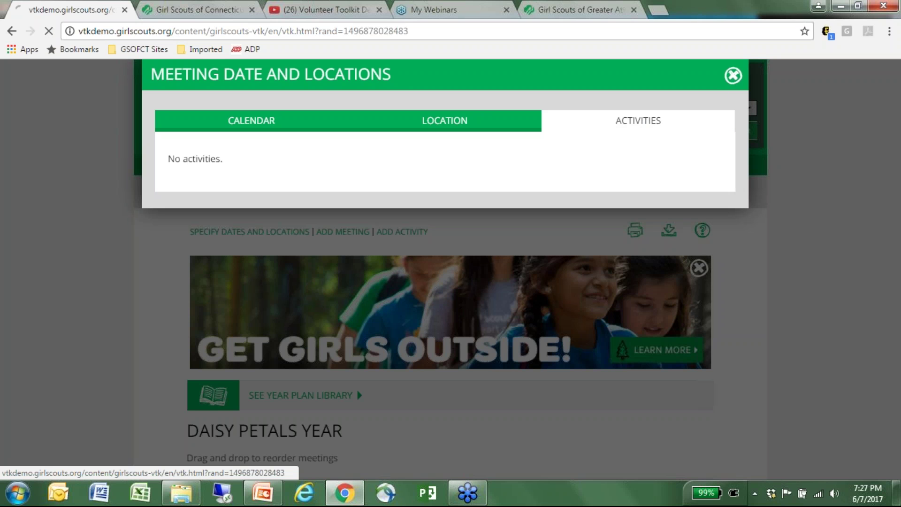
Look over the numbering and order of the Daisy Petals Year meetings, starting from Intro and Jump into Journeys/Petals
scroll(521, 282, down, 4)
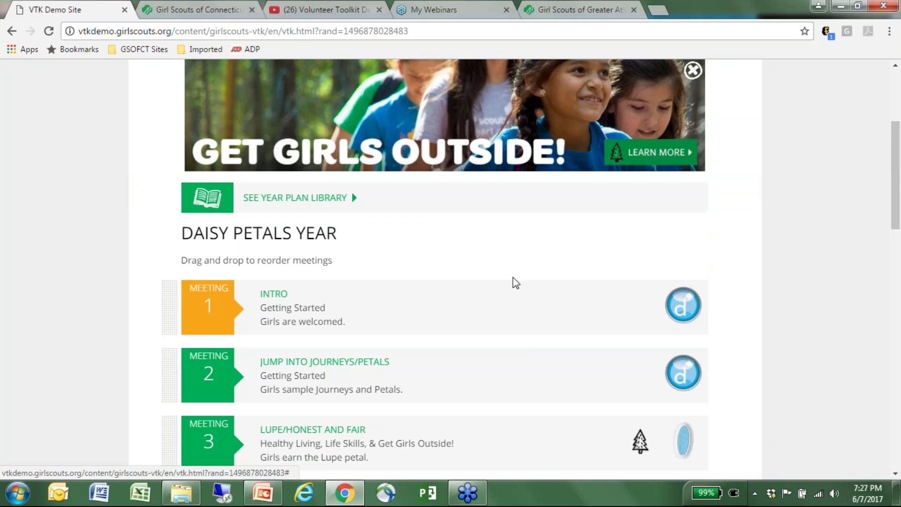
scroll(208, 375, down, 3)
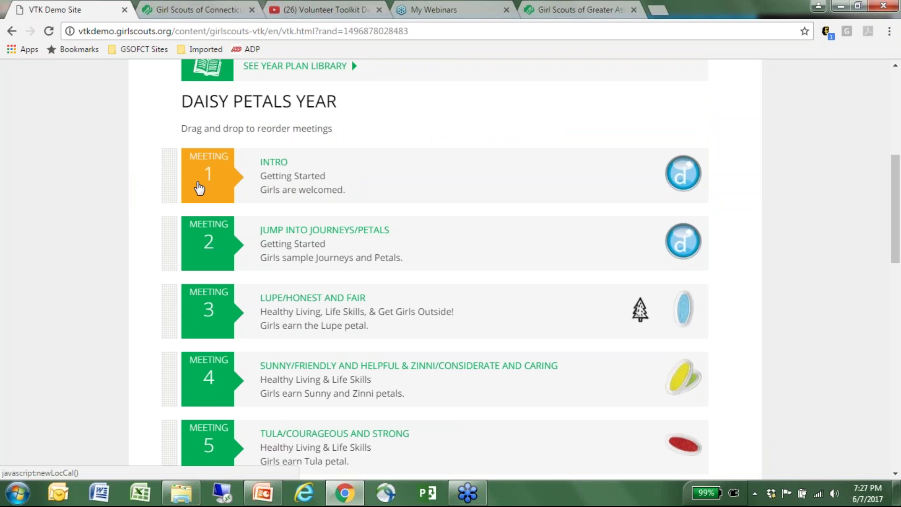
scroll(201, 186, down, 7)
scroll(392, 287, up, 10)
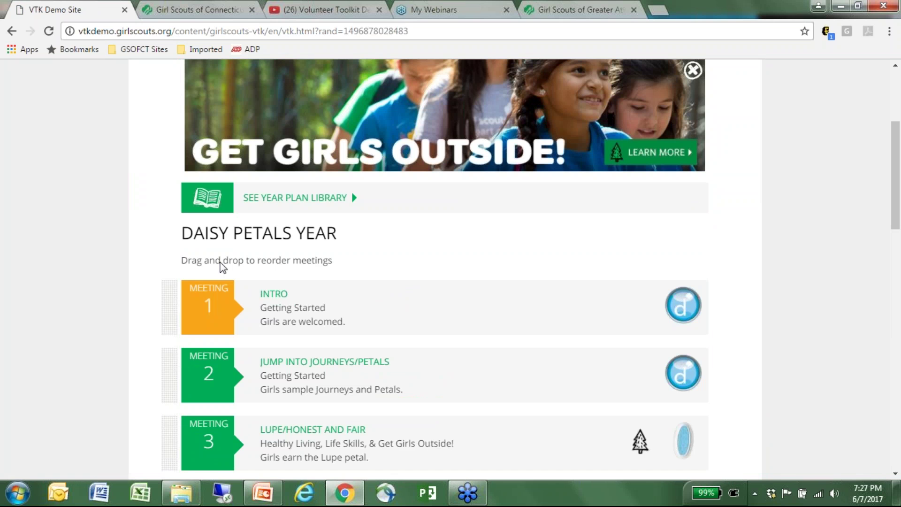
scroll(222, 267, up, 2)
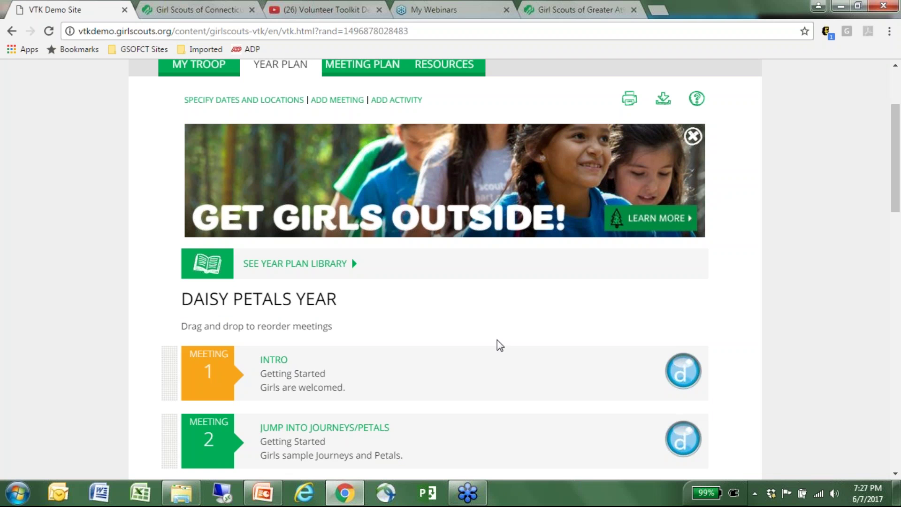
scroll(566, 342, up, 3)
scroll(426, 325, down, 5)
scroll(427, 325, down, 4)
scroll(427, 325, up, 5)
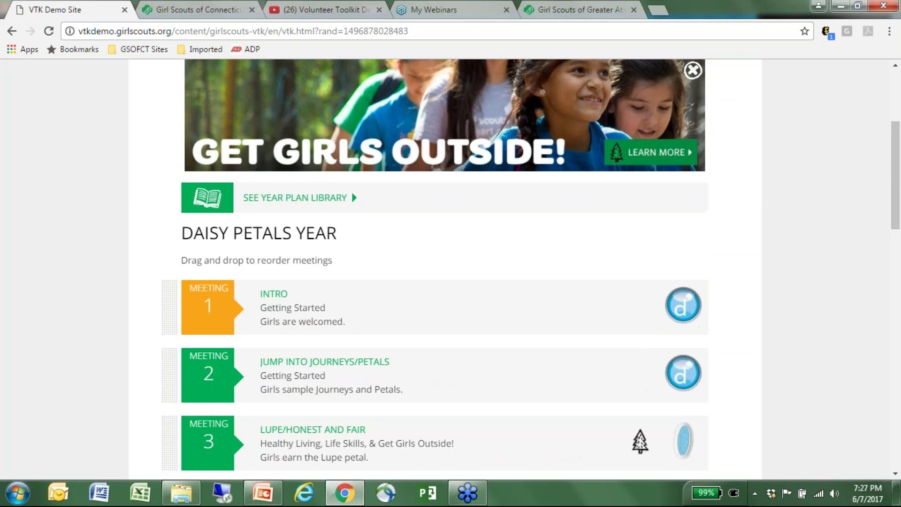
Check the start date, time, frequency and holiday options available for scheduling the Daisy meetings
scroll(427, 262, up, 3)
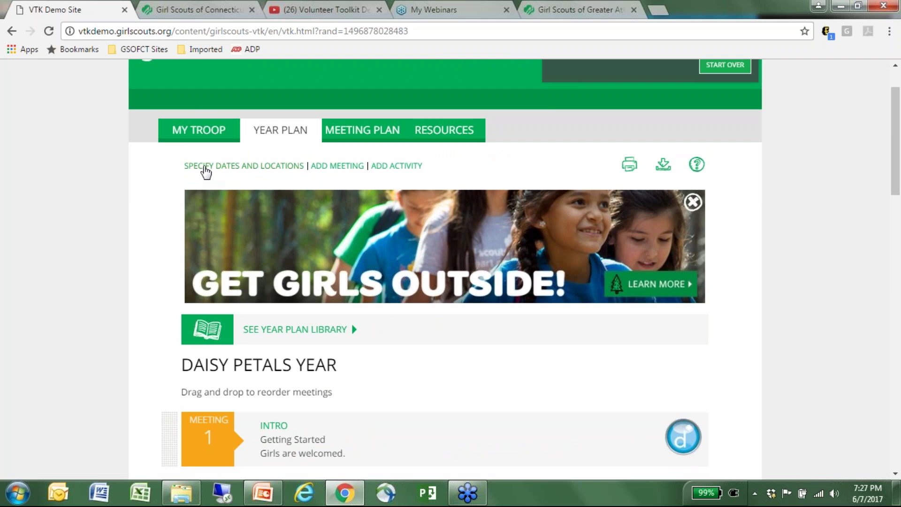
click(287, 167)
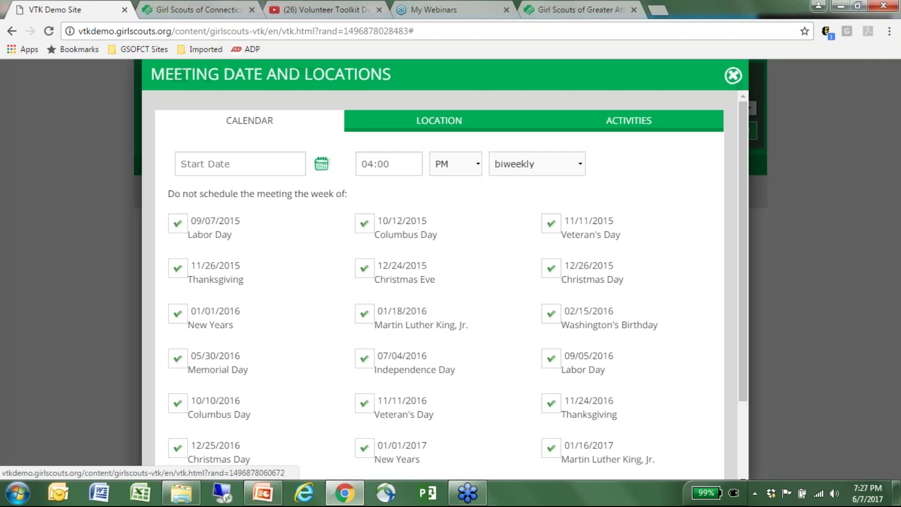
click(733, 75)
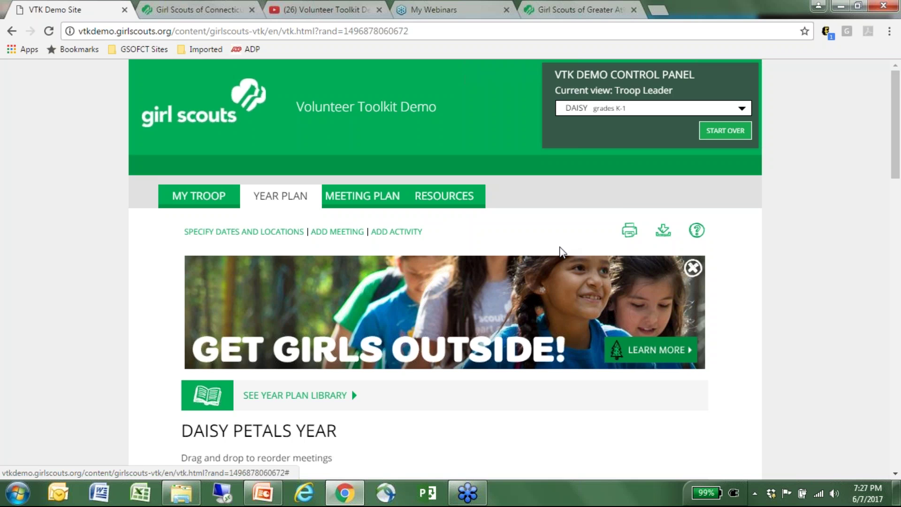
scroll(559, 253, down, 3)
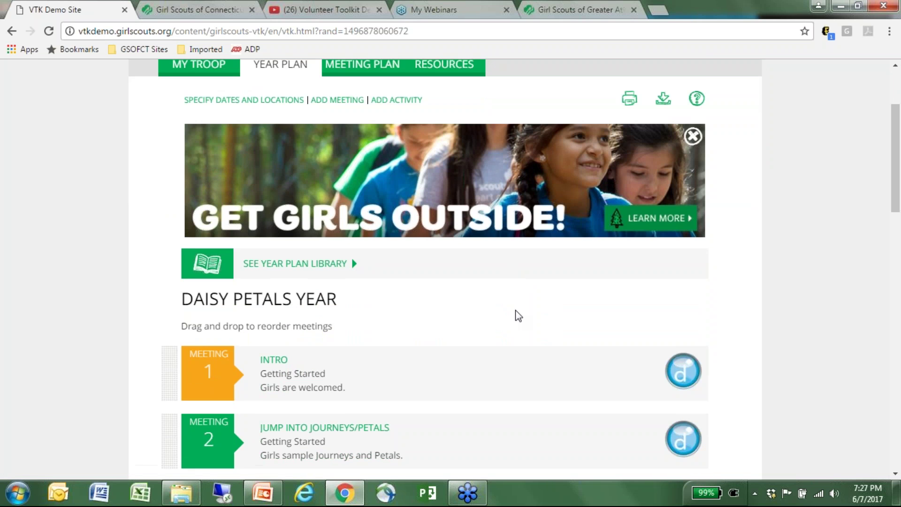
scroll(519, 315, down, 2)
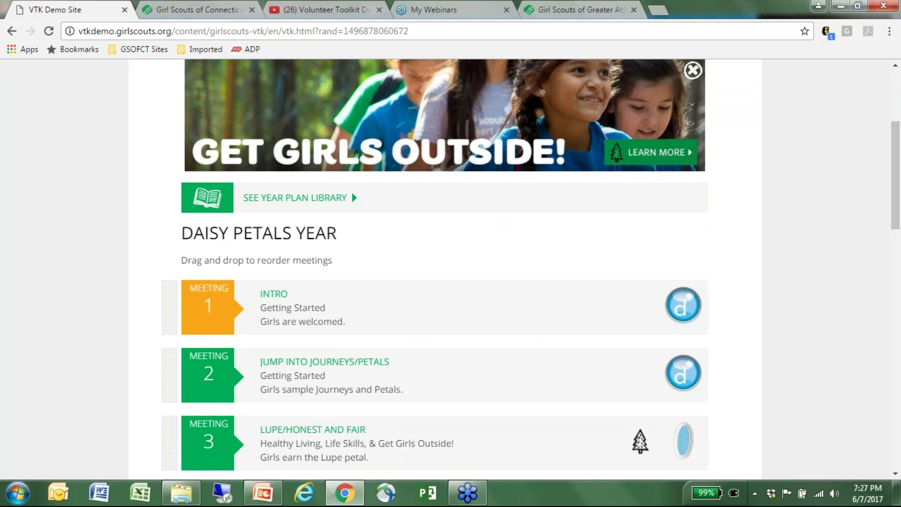
scroll(445, 270, up, 3)
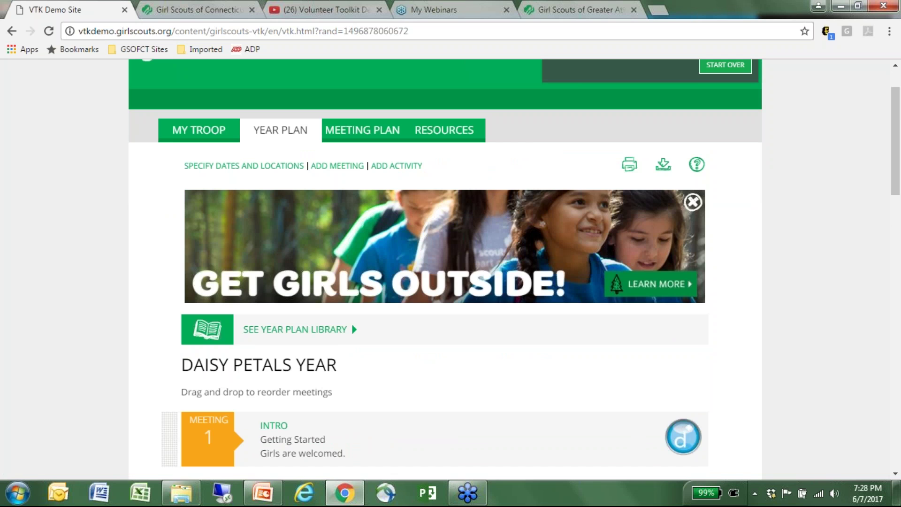
scroll(444, 268, up, 2)
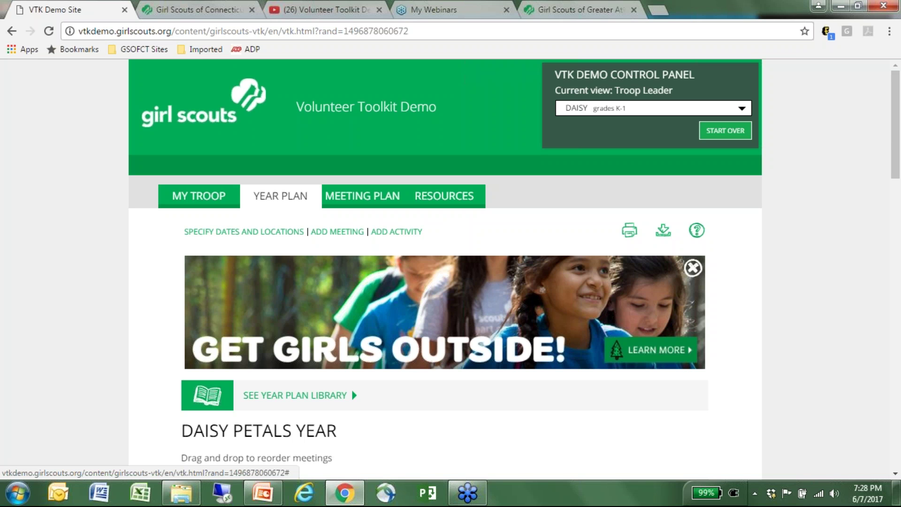
scroll(775, 471, down, 5)
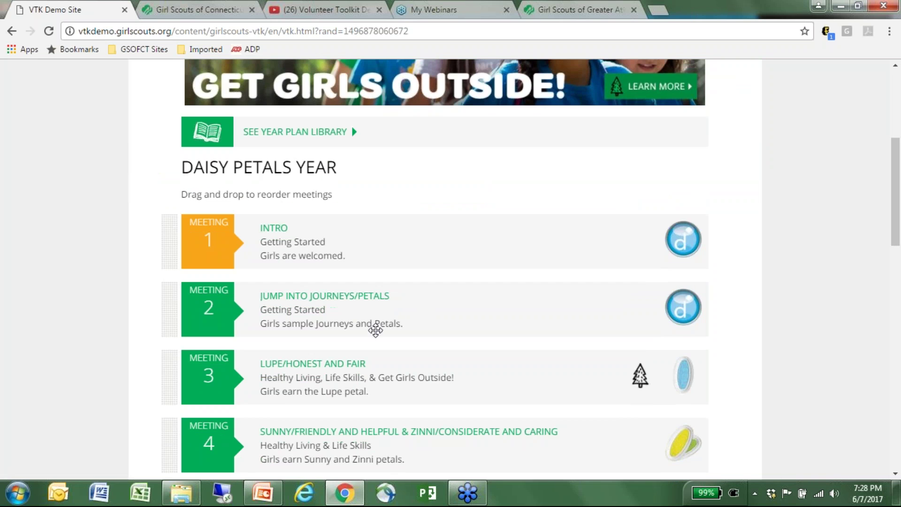
scroll(599, 360, up, 4)
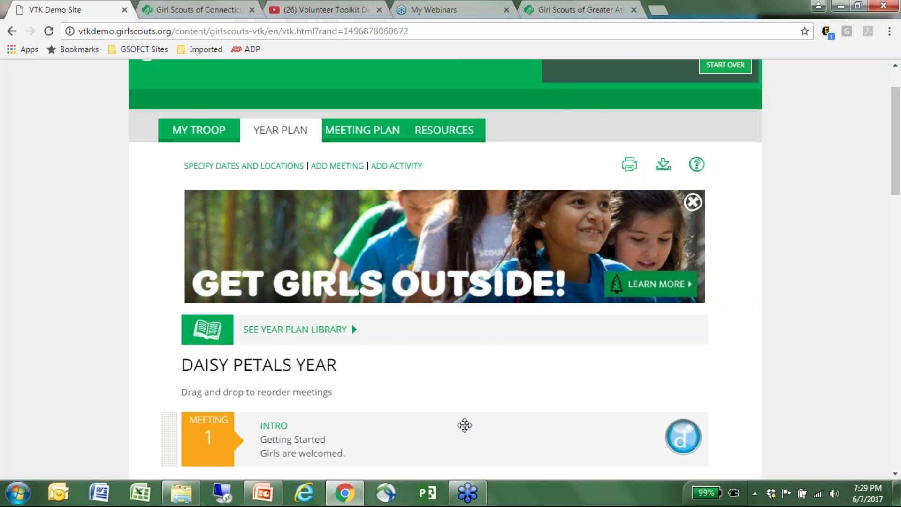
scroll(628, 394, up, 2)
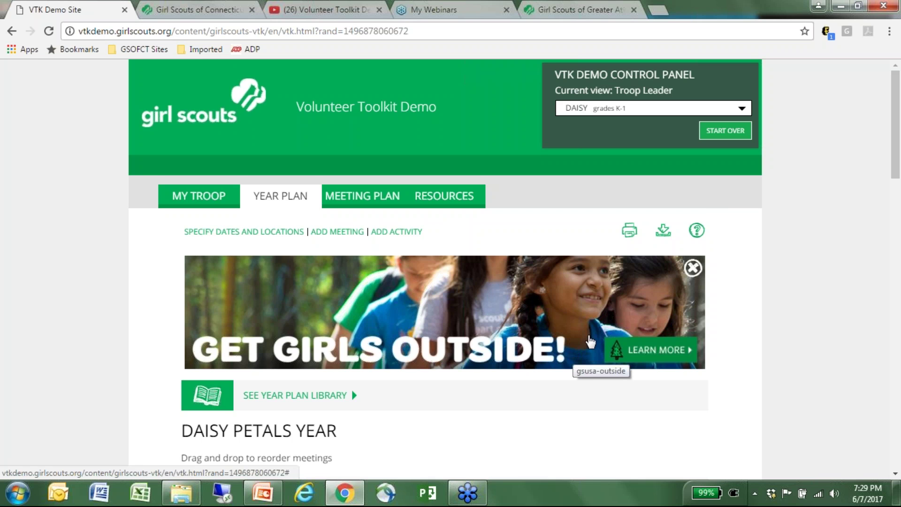
scroll(589, 342, down, 3)
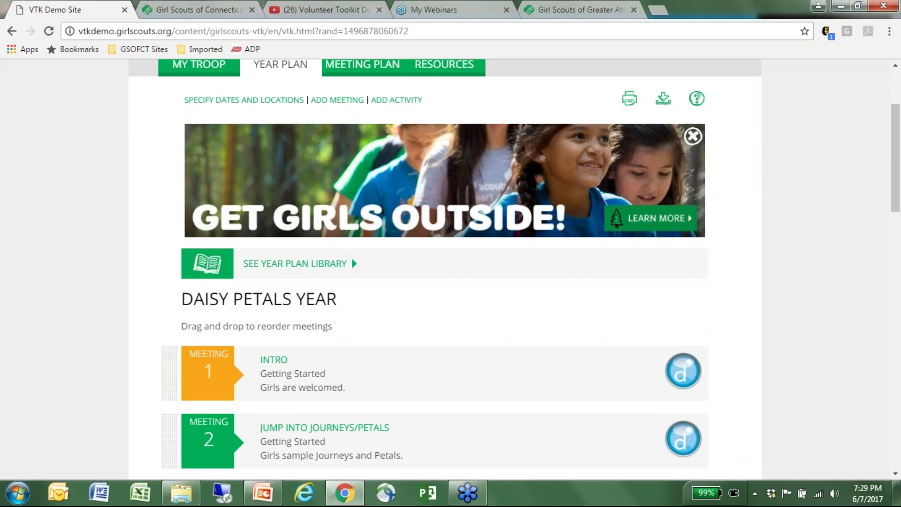
scroll(445, 268, up, 1)
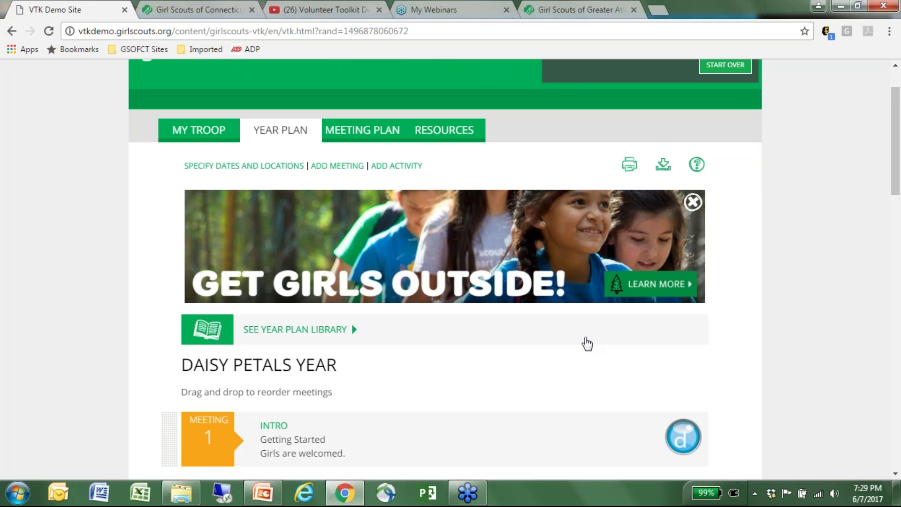
scroll(565, 379, down, 3)
scroll(565, 379, up, 3)
scroll(444, 267, up, 1)
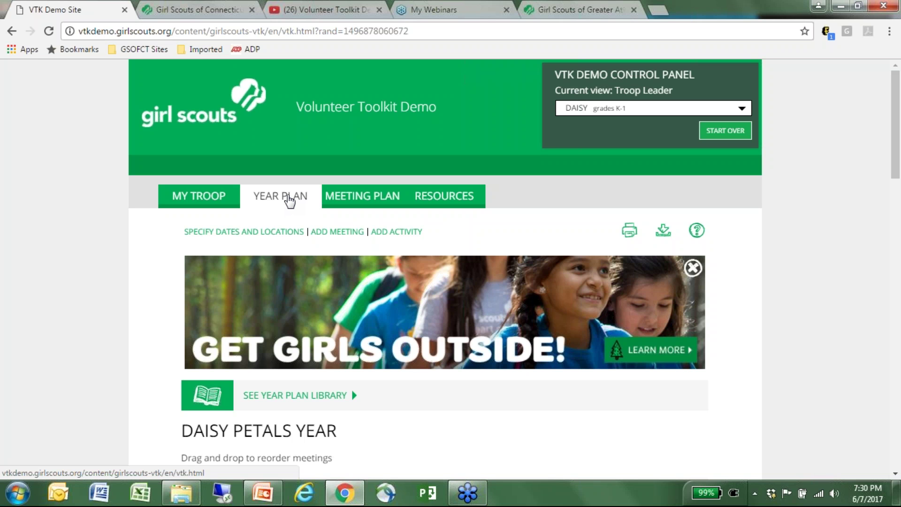
Open the meeting plan for the Daisy Intro meeting and look over its planning materials and meeting aids
click(371, 200)
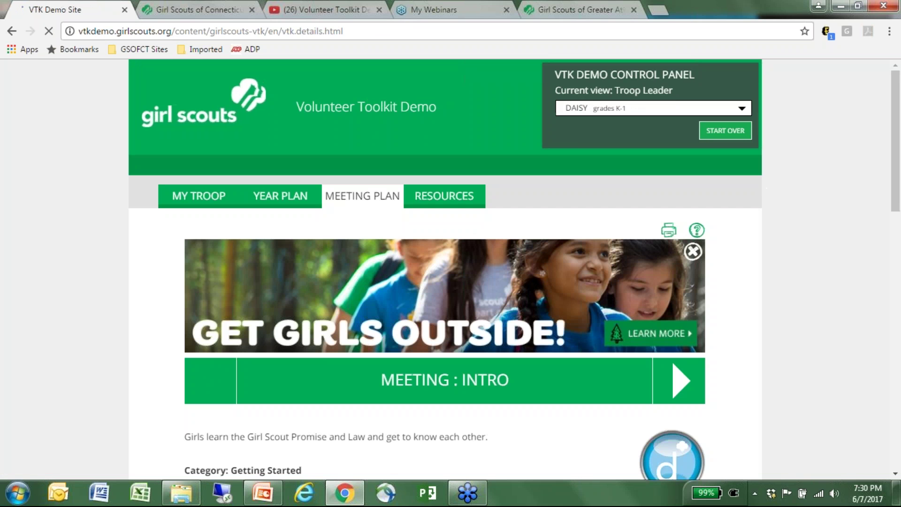
scroll(450, 270, down, 3)
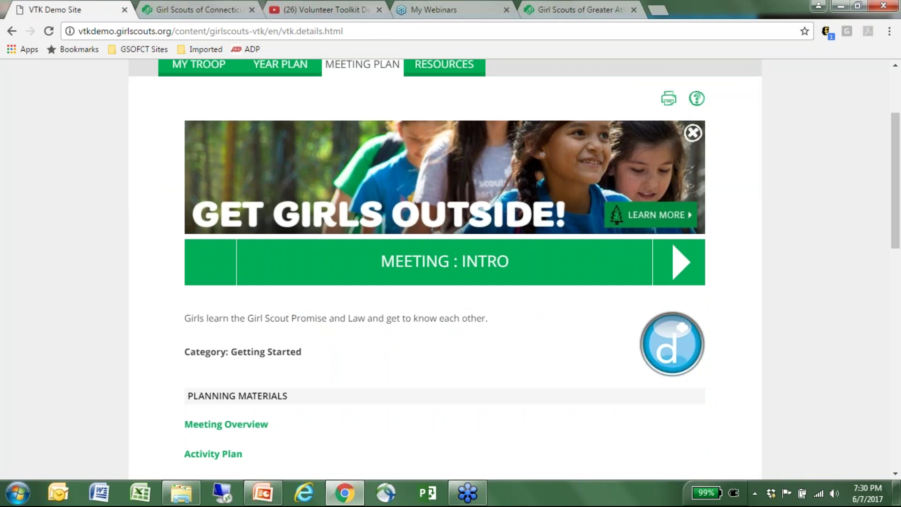
scroll(451, 271, down, 4)
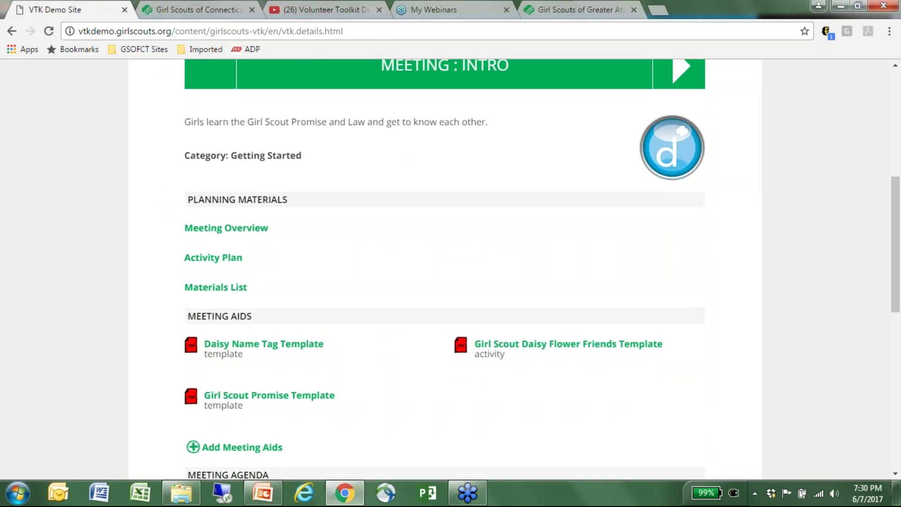
scroll(450, 271, up, 2)
scroll(292, 233, up, 5)
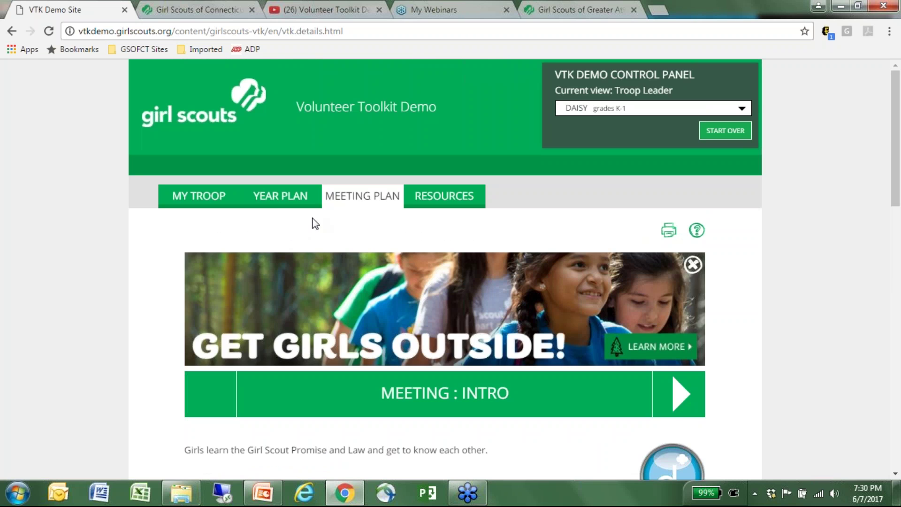
Return to the year plan and pick 06/12/2017 as the meeting start date in the date and location settings
click(295, 202)
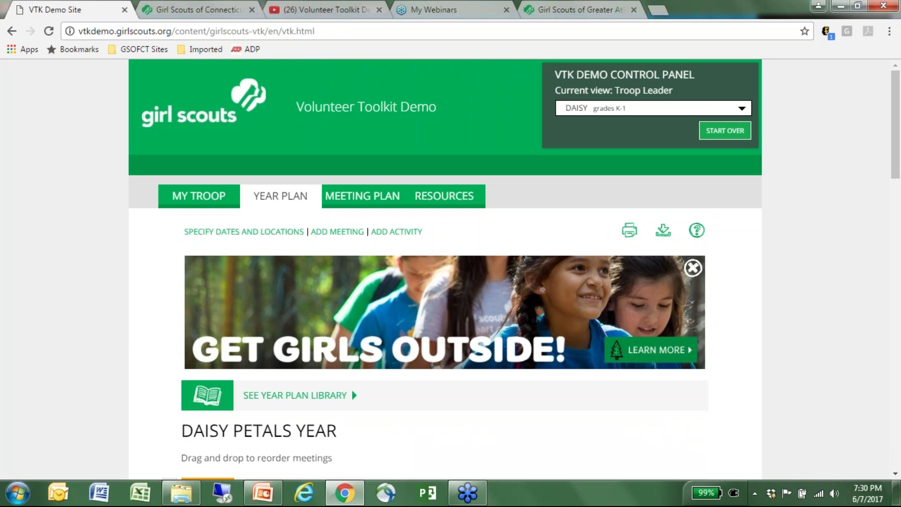
click(272, 232)
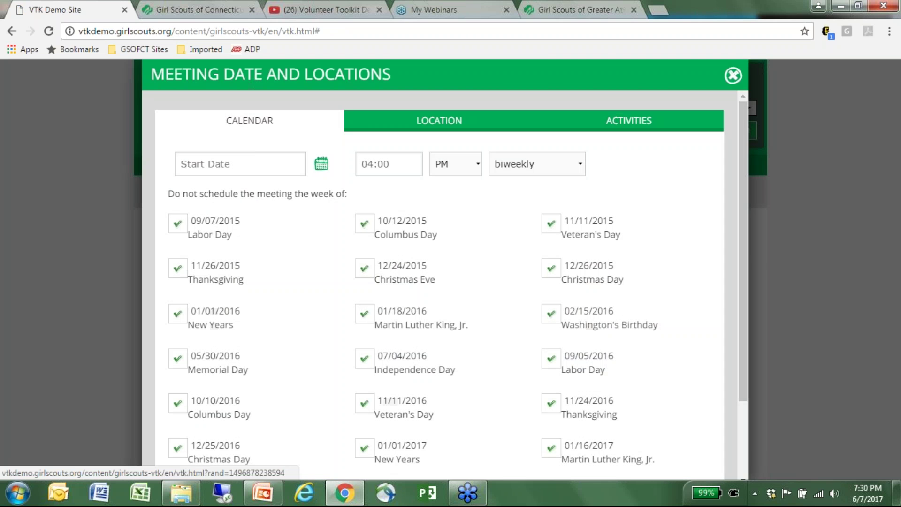
click(252, 163)
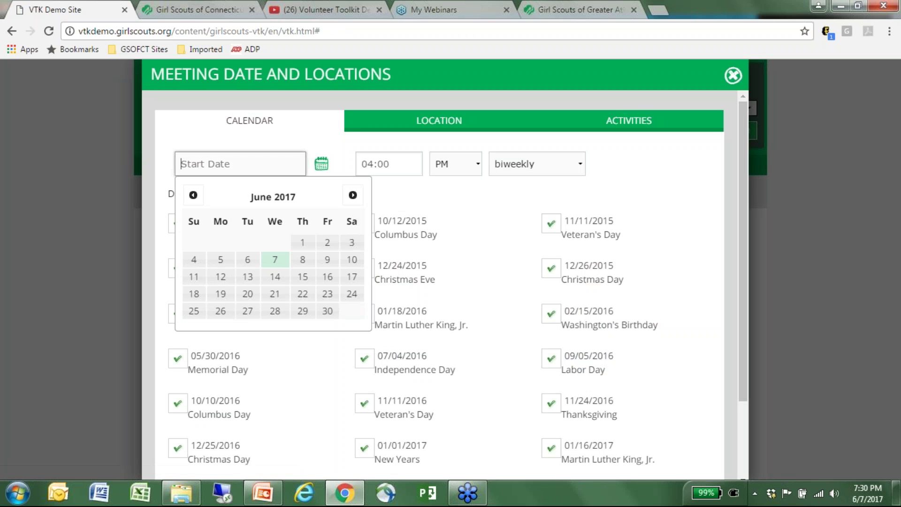
click(221, 276)
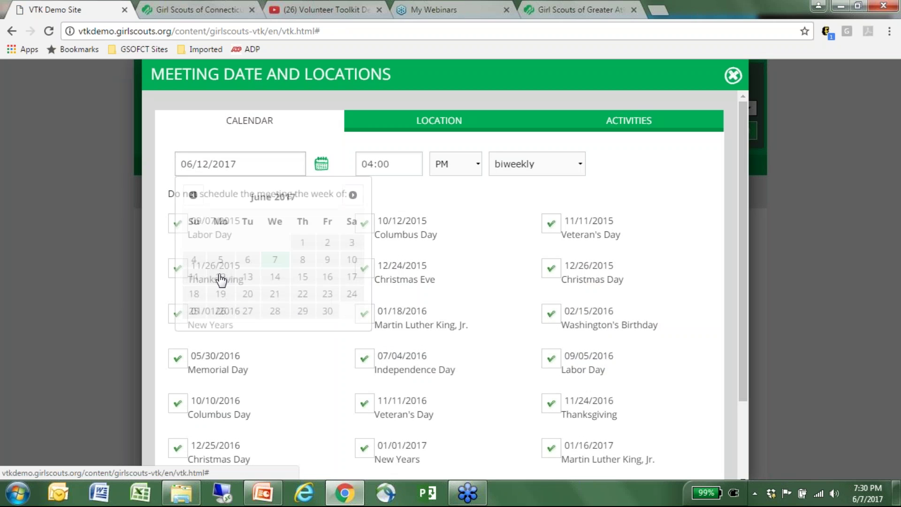
Add St Paul's Lutheran Church with the address Danbury,CT as a meeting location
click(439, 121)
click(318, 195)
text(S)
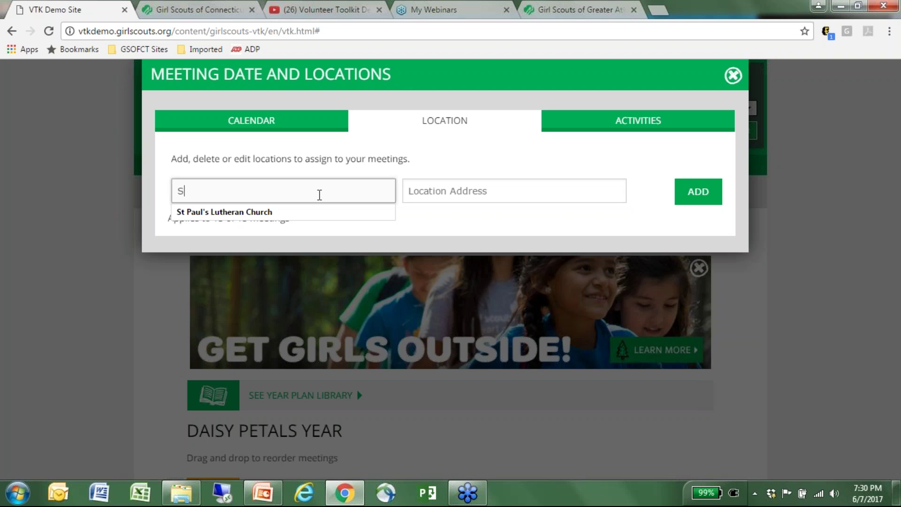
click(318, 211)
click(406, 192)
text(Danbury,CT)
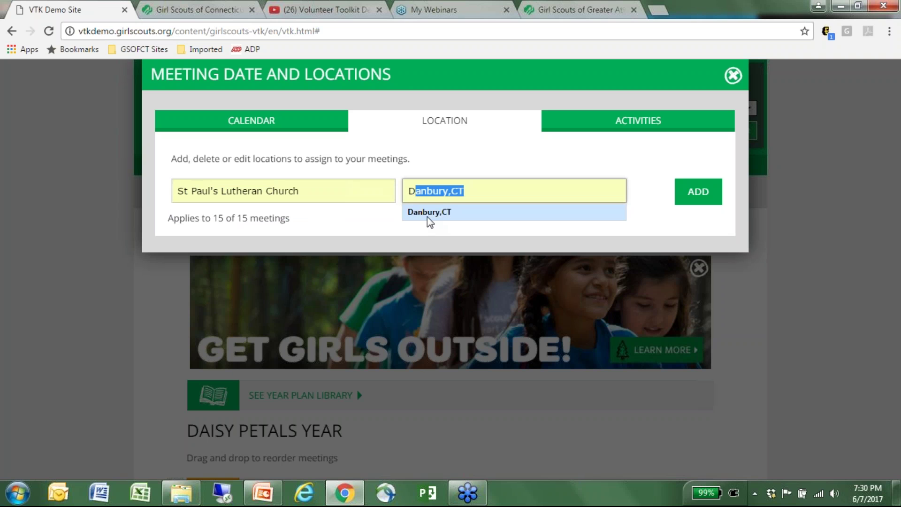
click(427, 212)
click(690, 192)
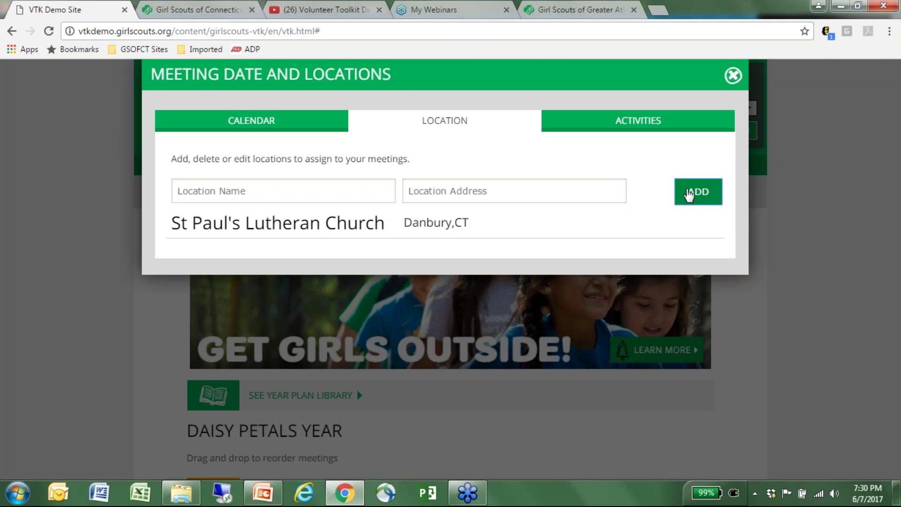
Go back to the meeting calendar settings and close the meeting date and location settings
click(695, 193)
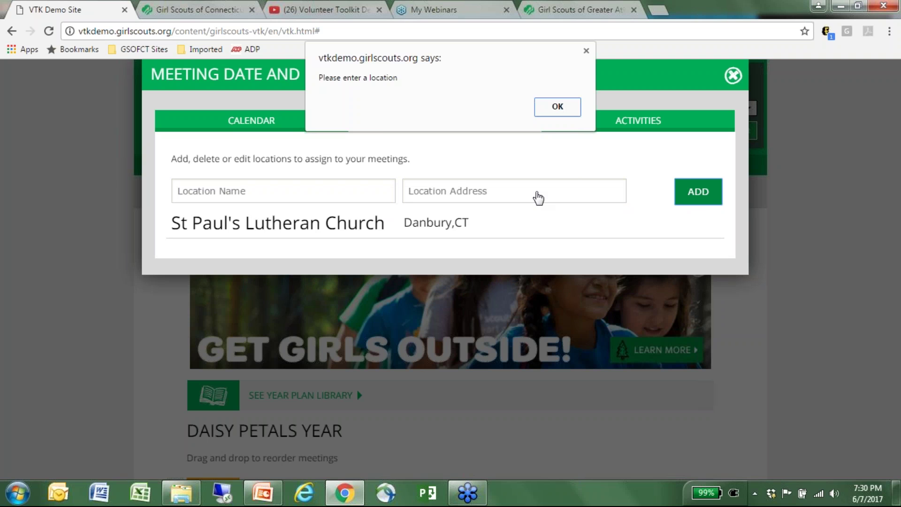
click(559, 107)
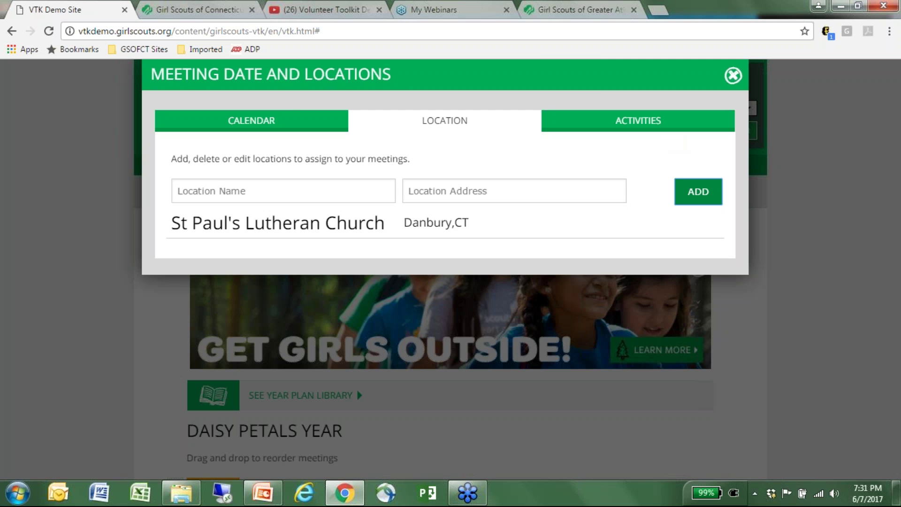
click(305, 125)
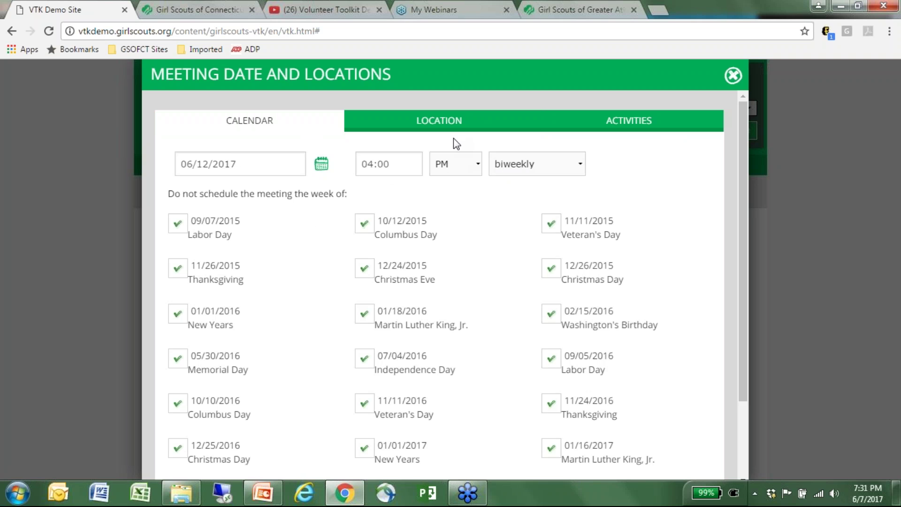
click(733, 78)
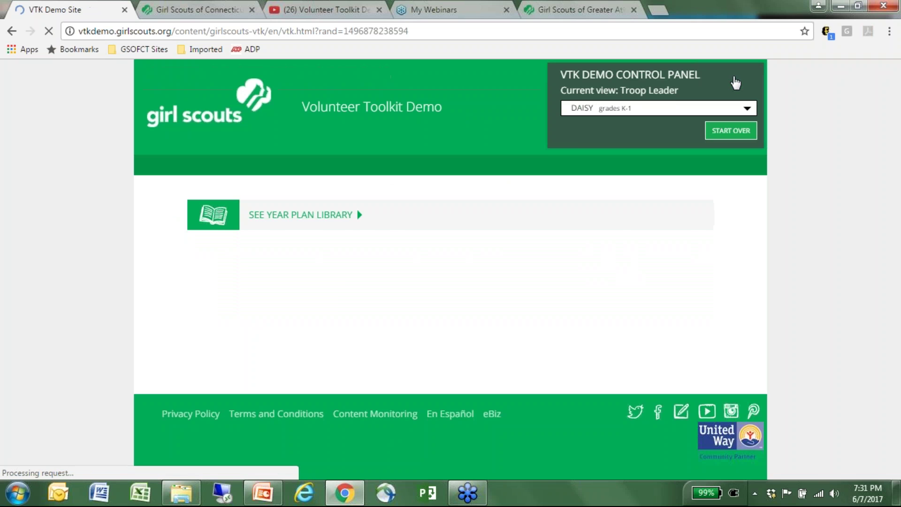
Open the meeting plan for the Intro meeting and check the location assigned to it
click(365, 196)
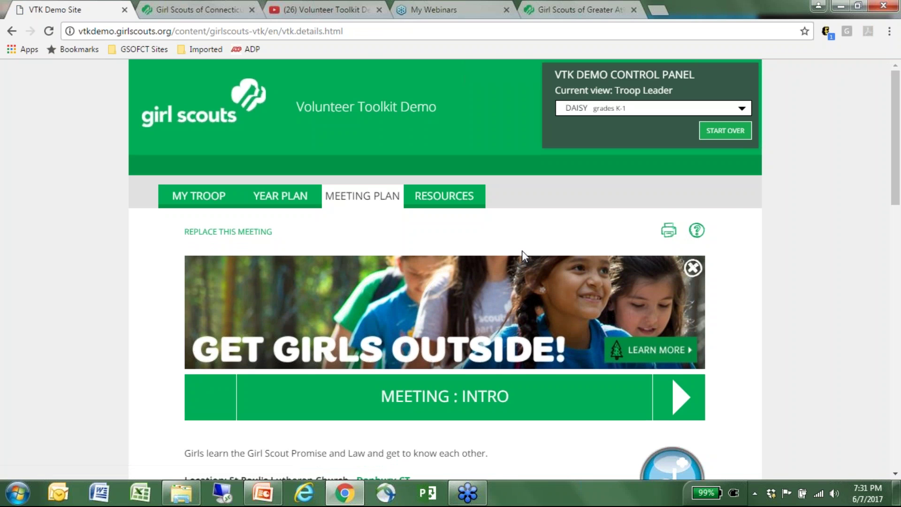
scroll(522, 251, down, 4)
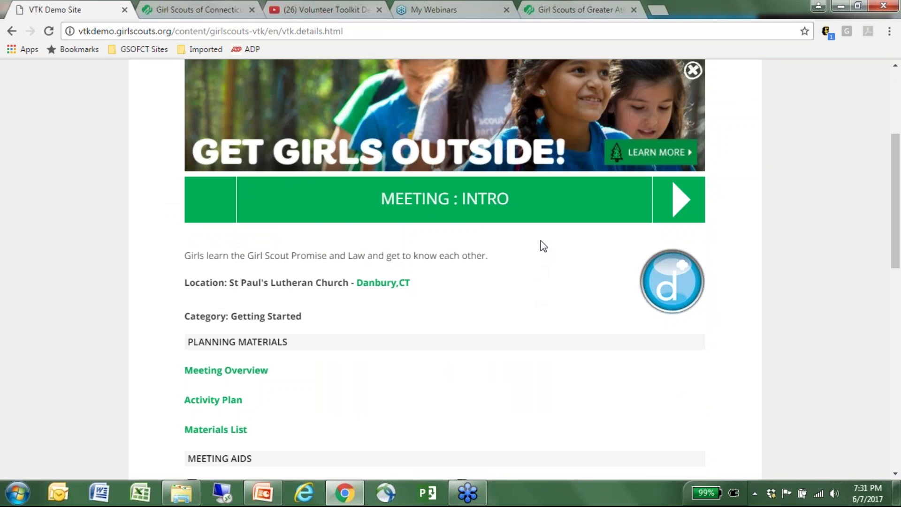
scroll(540, 245, up, 4)
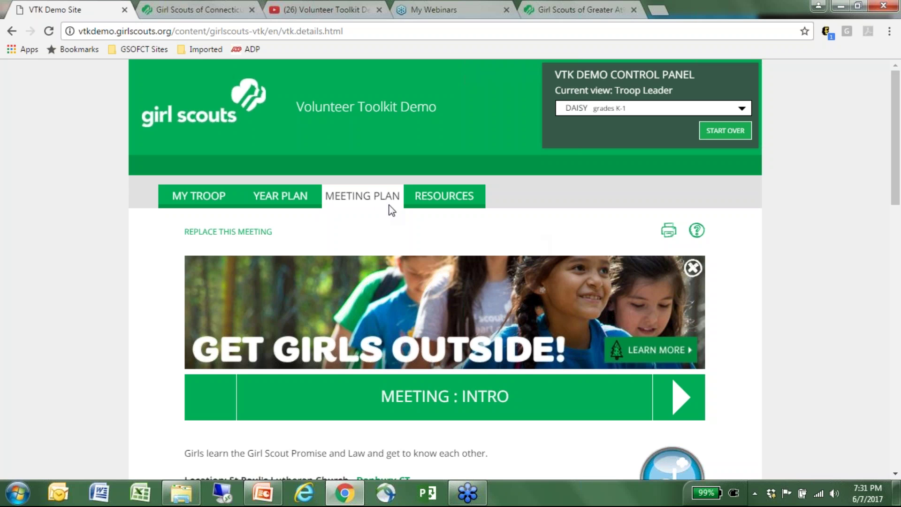
scroll(469, 325, down, 1)
scroll(468, 324, down, 3)
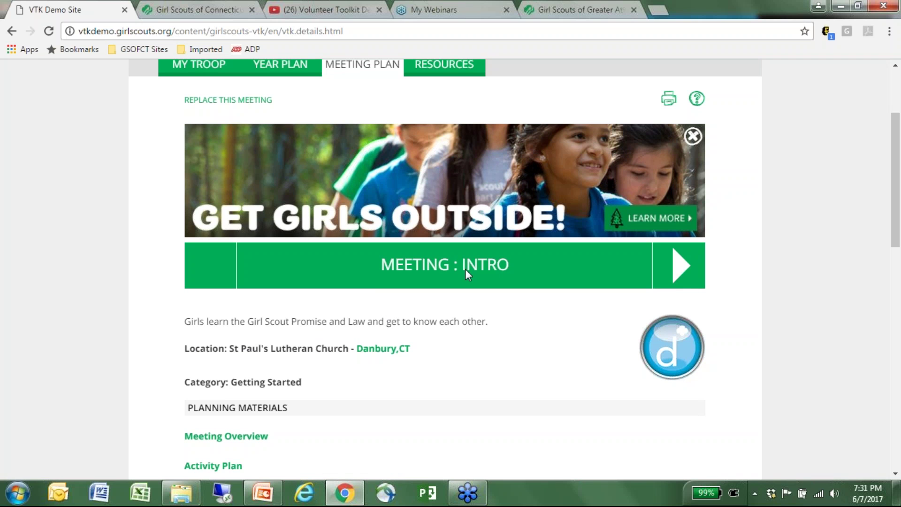
Go to the Jump Into Journeys/Petals meeting plan and look over its location, planning materials and meeting aids
click(680, 266)
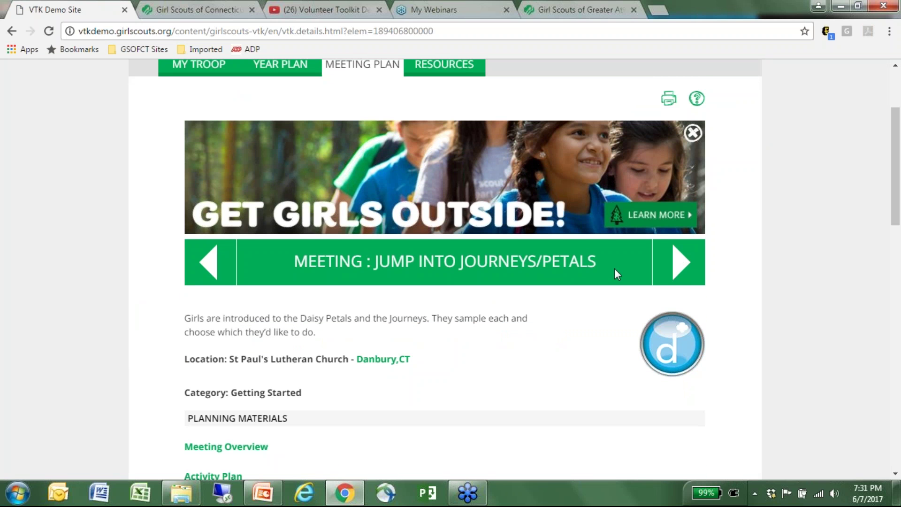
scroll(614, 269, down, 3)
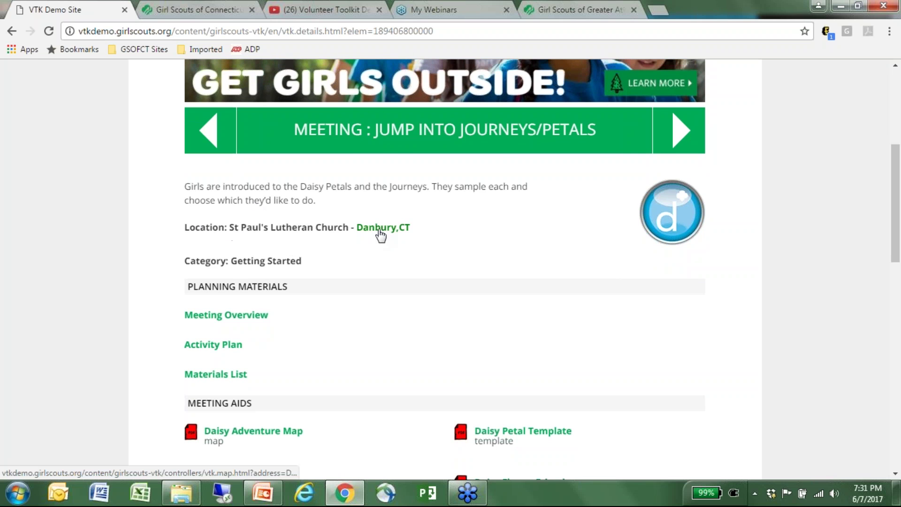
scroll(380, 235, up, 3)
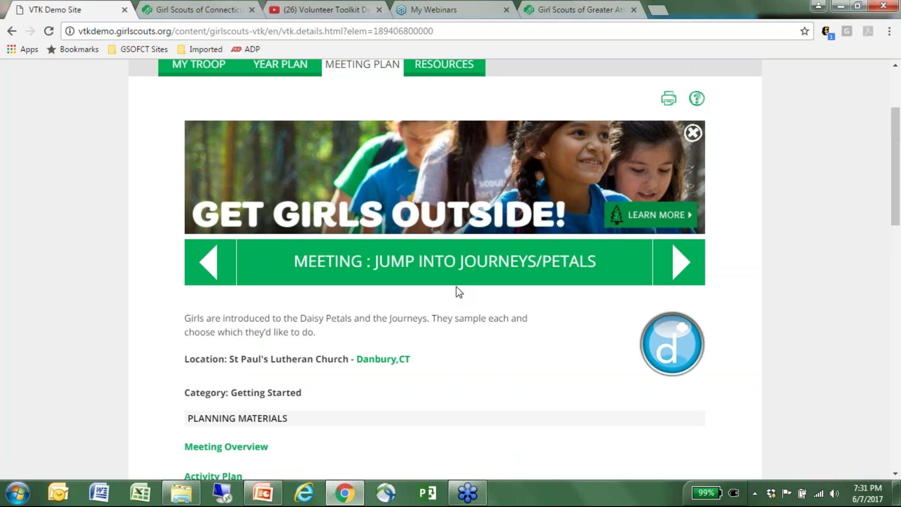
scroll(459, 292, down, 4)
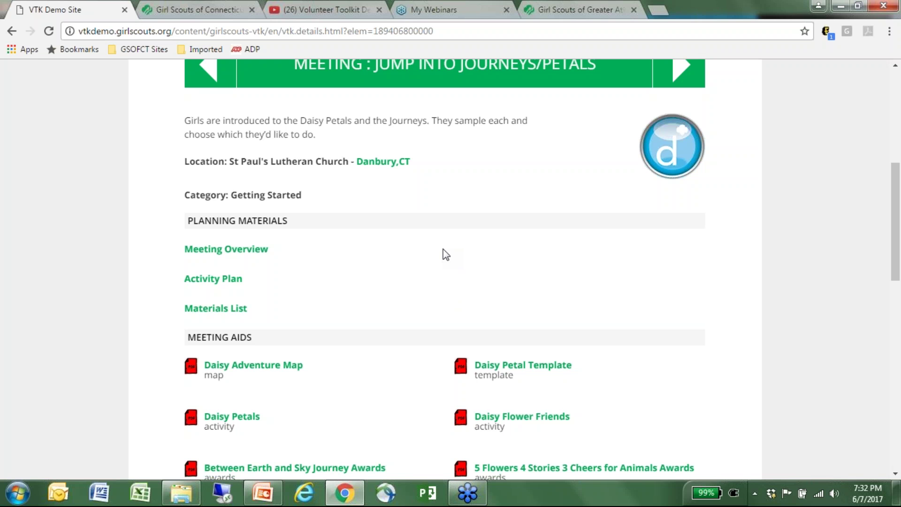
scroll(446, 254, down, 10)
scroll(446, 254, up, 12)
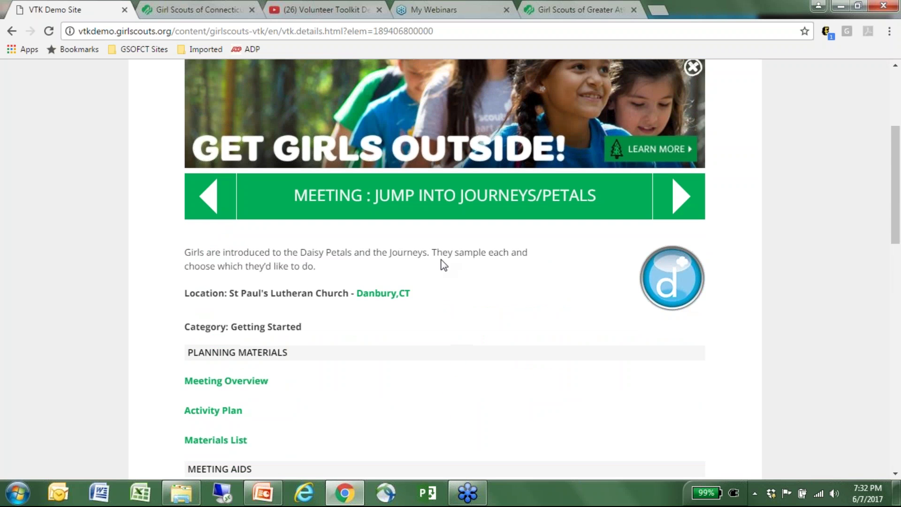
scroll(476, 342, down, 1)
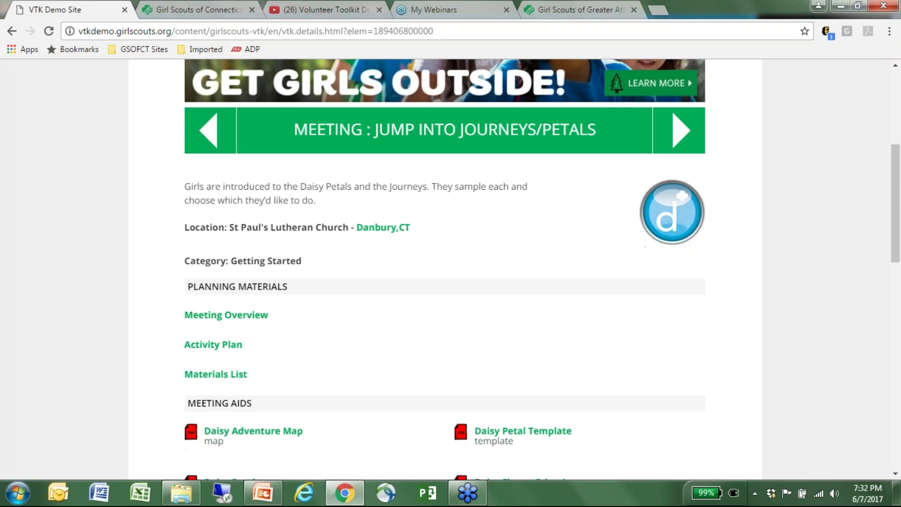
Read the meeting overview for Jump Into Journeys/Petals and close it
click(211, 315)
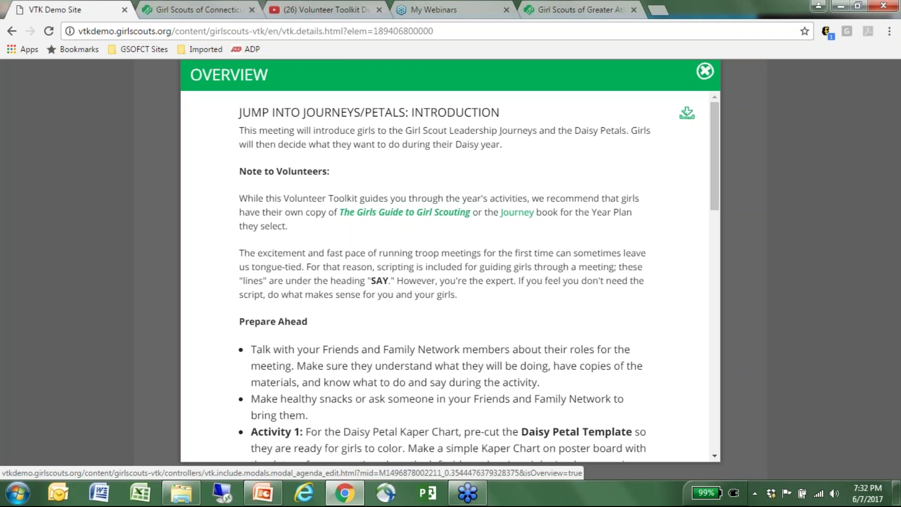
drag(713, 153, 681, 135)
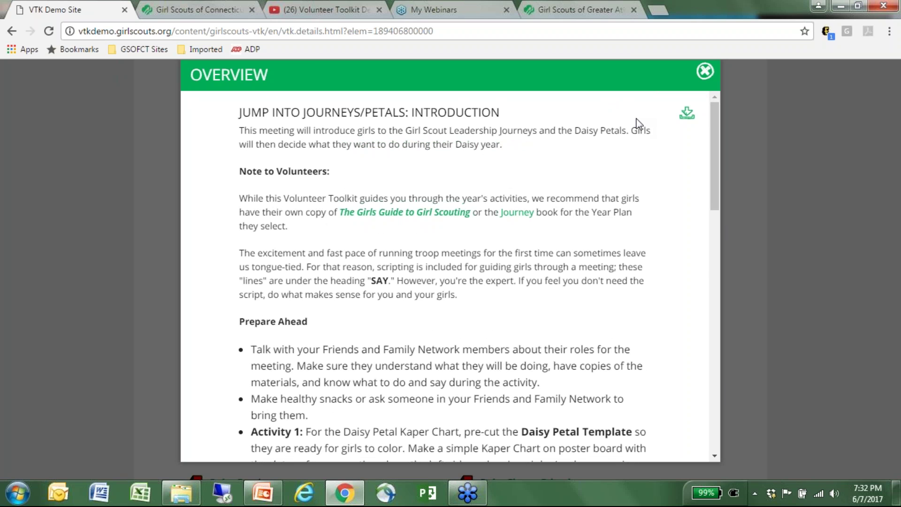
mouse_move(713, 143)
mouse_down()
mouse_move(738, 403)
mouse_move(713, 128)
mouse_up()
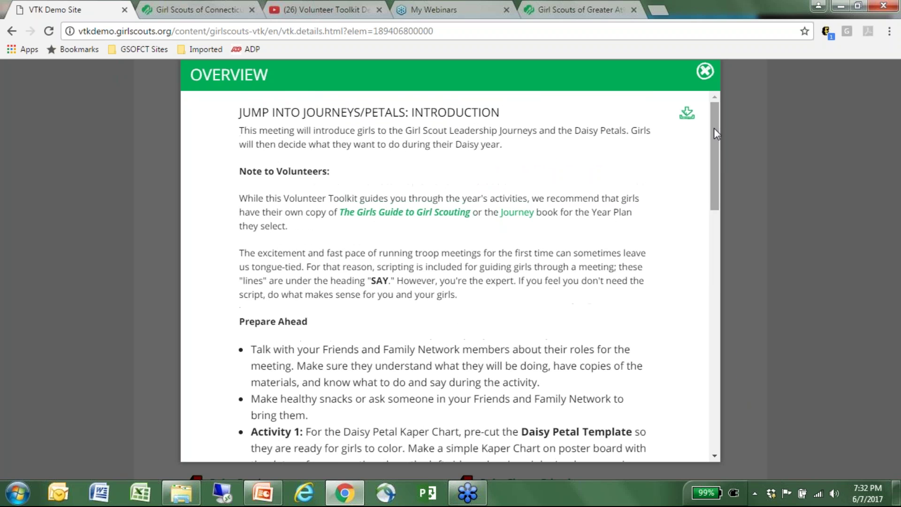
click(704, 72)
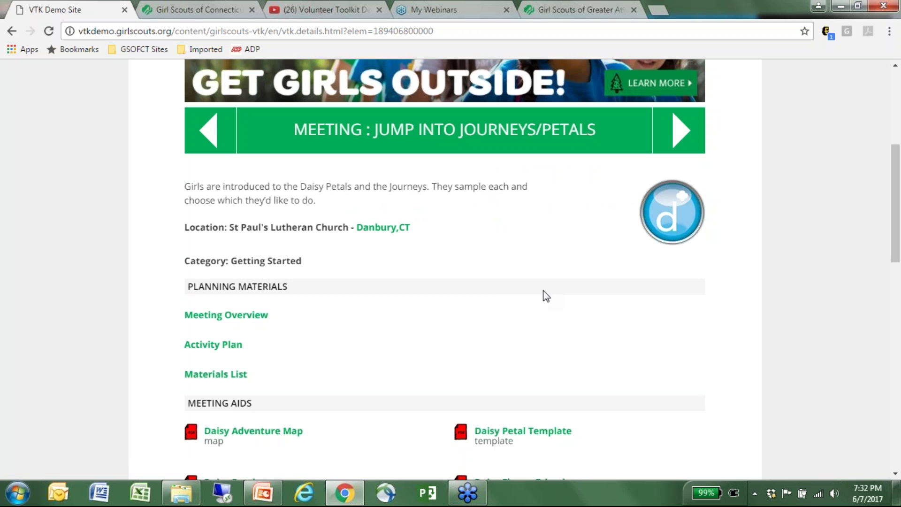
View the activity plan for the Jump Into Journeys/Petals meeting and close it
click(239, 346)
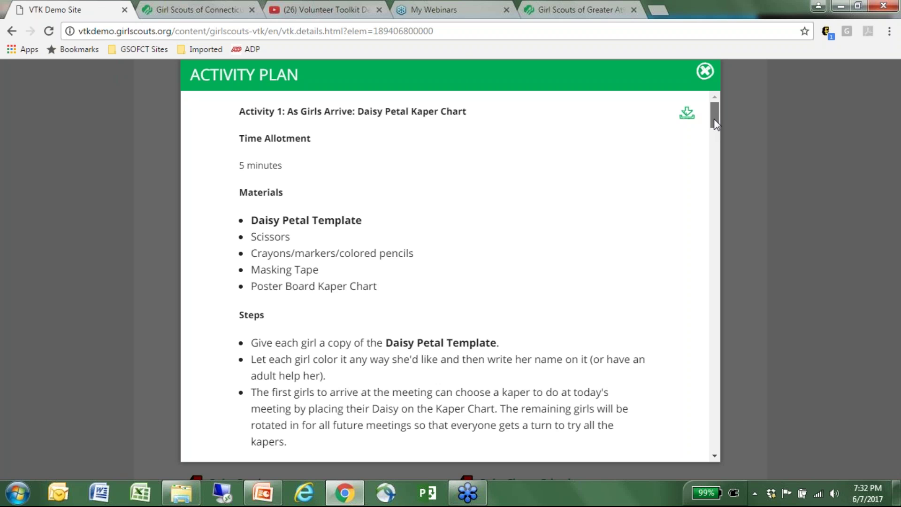
drag(714, 120, 697, 109)
click(704, 72)
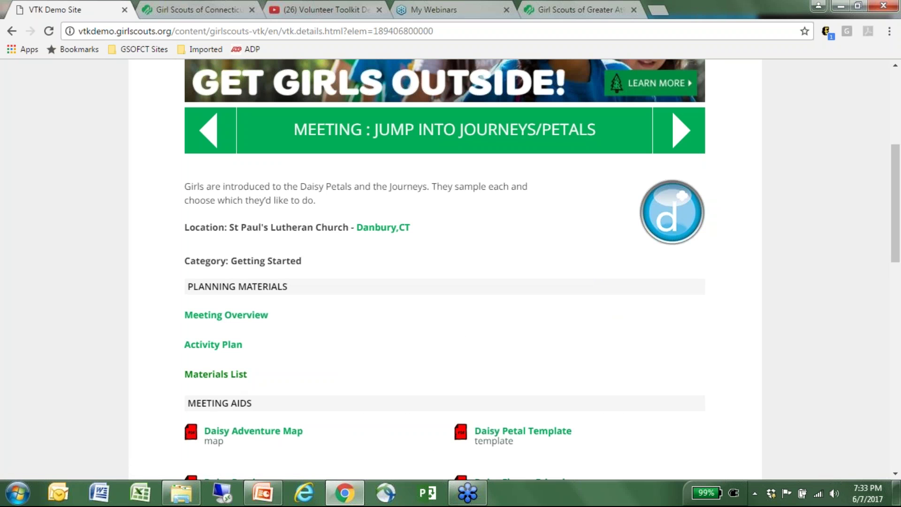
Read through the whole materials list for Jump Into Journeys/Petals, close it and look over the meeting aids
click(232, 376)
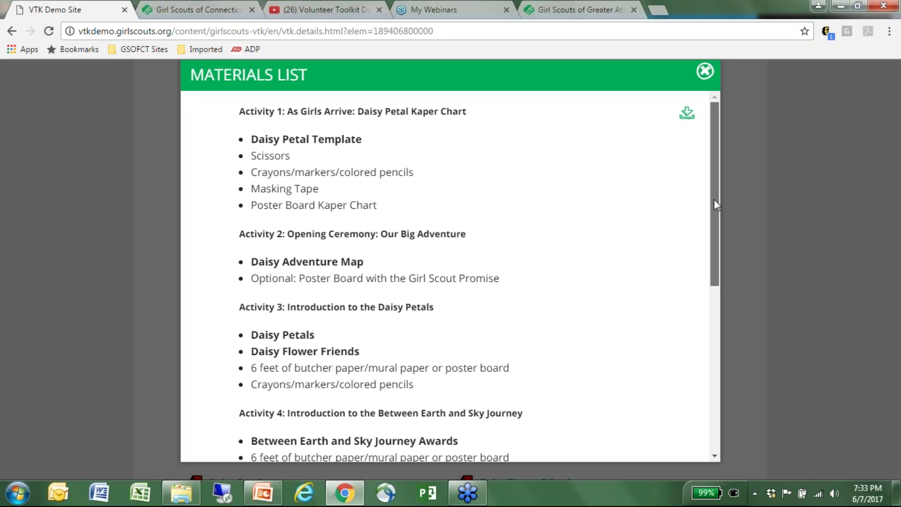
drag(714, 201, 725, 410)
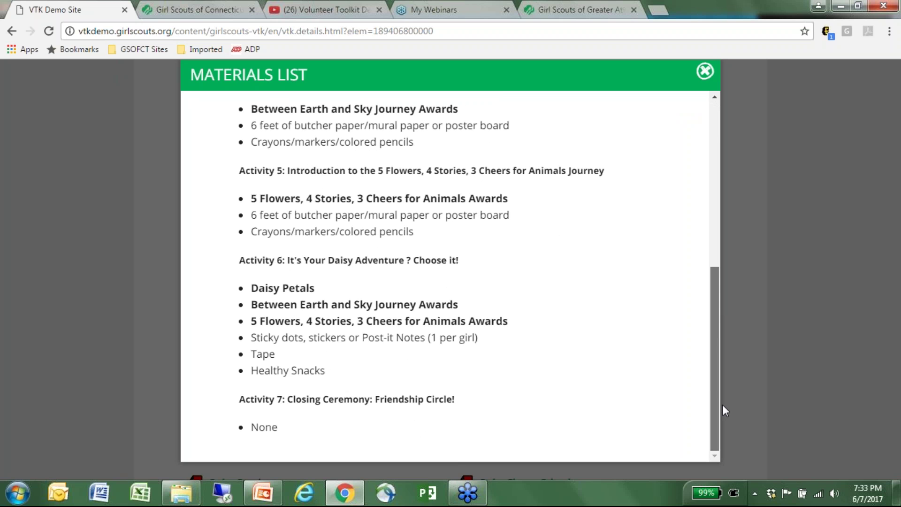
drag(723, 406, 743, 186)
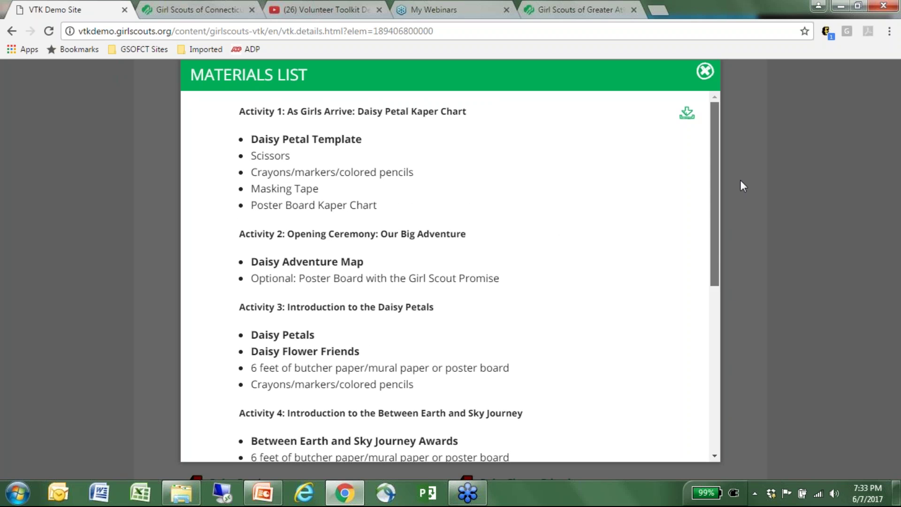
drag(743, 186, 740, 185)
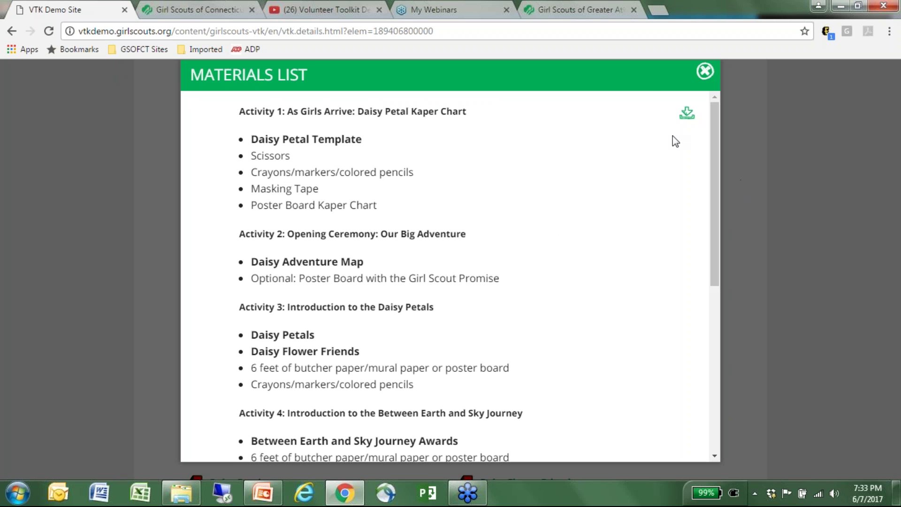
click(705, 71)
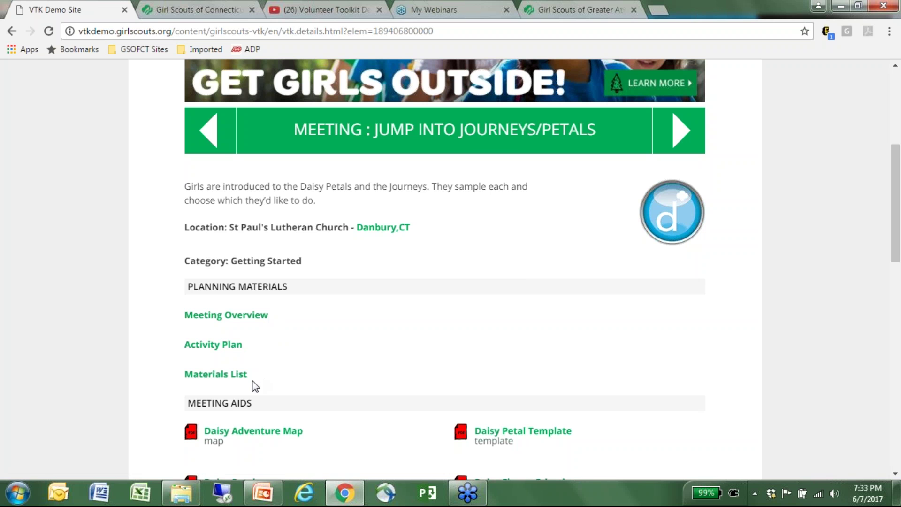
scroll(338, 318, down, 3)
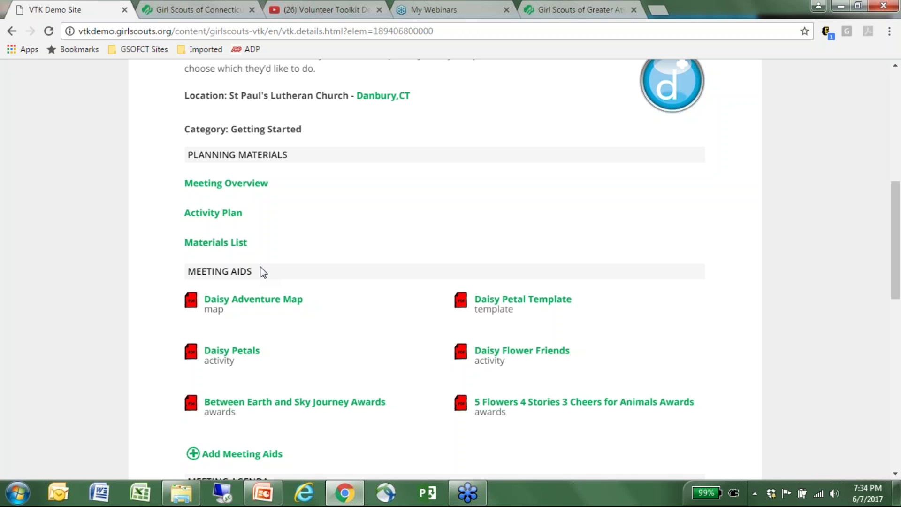
Open the troop roster and expand the first girl's entry to look over her contact information, achievements and meetings attended
scroll(262, 272, up, 8)
click(181, 197)
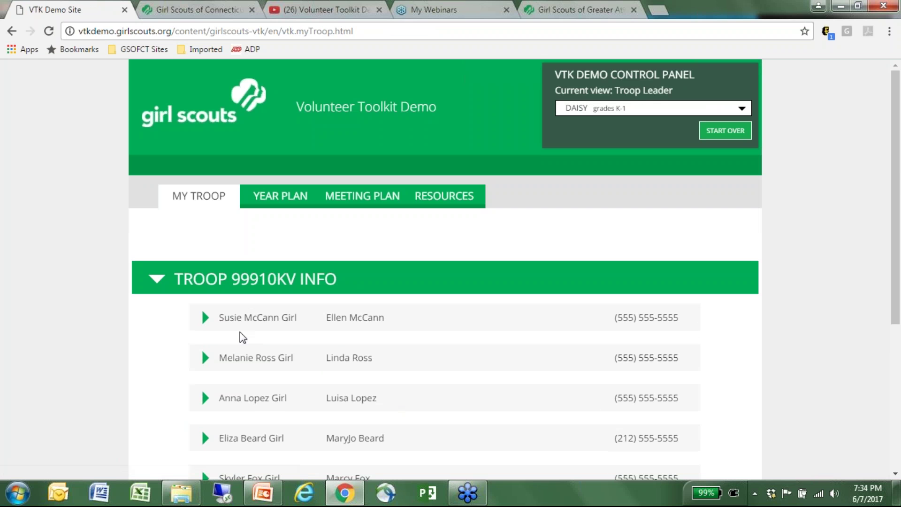
click(204, 318)
scroll(455, 254, down, 5)
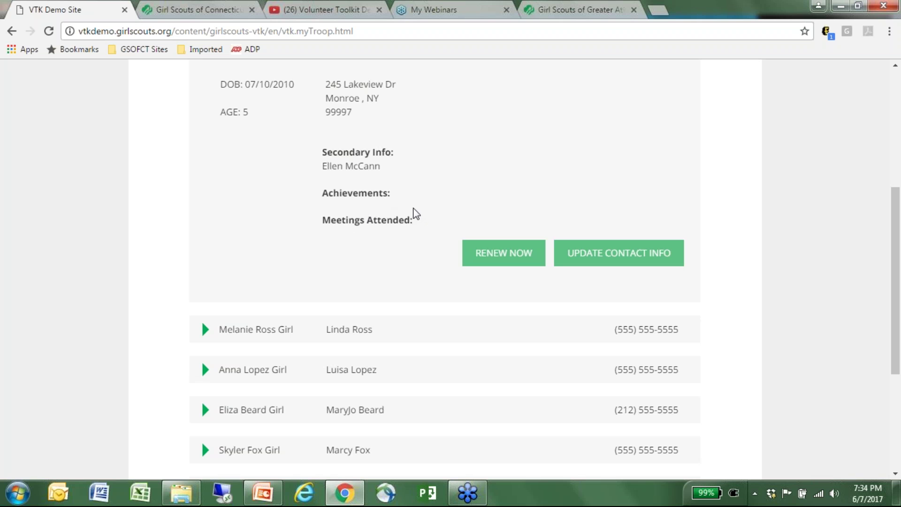
scroll(506, 210, up, 4)
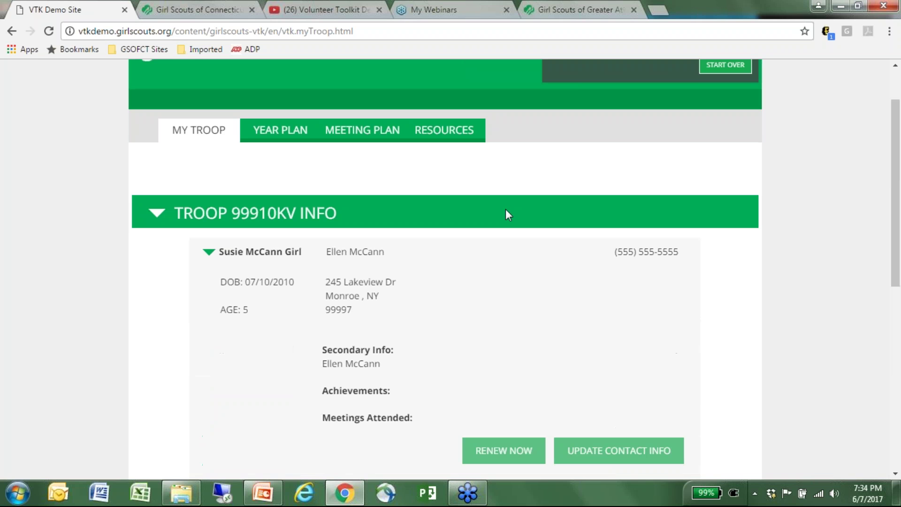
Return to the Intro meeting plan, look through the Girl Scout Daisy Flower Friends Template meeting aid and close it
click(361, 130)
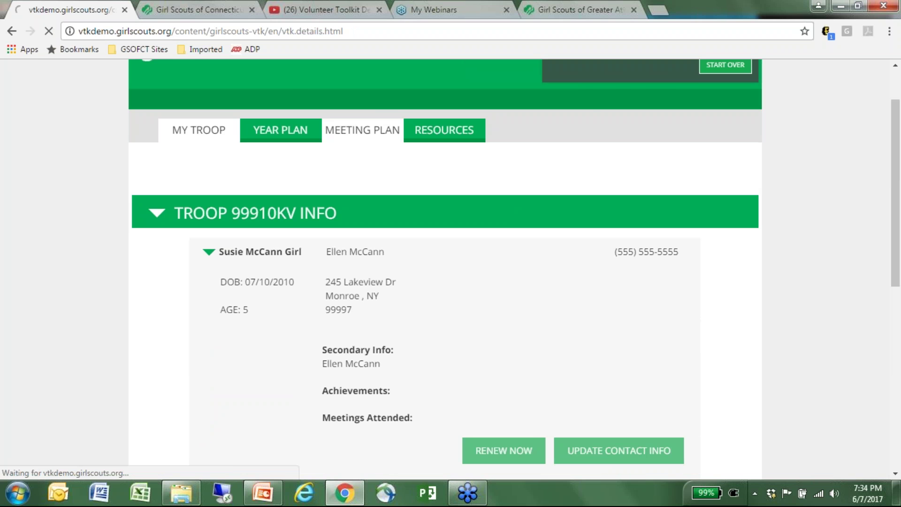
scroll(530, 245, down, 4)
scroll(534, 251, down, 4)
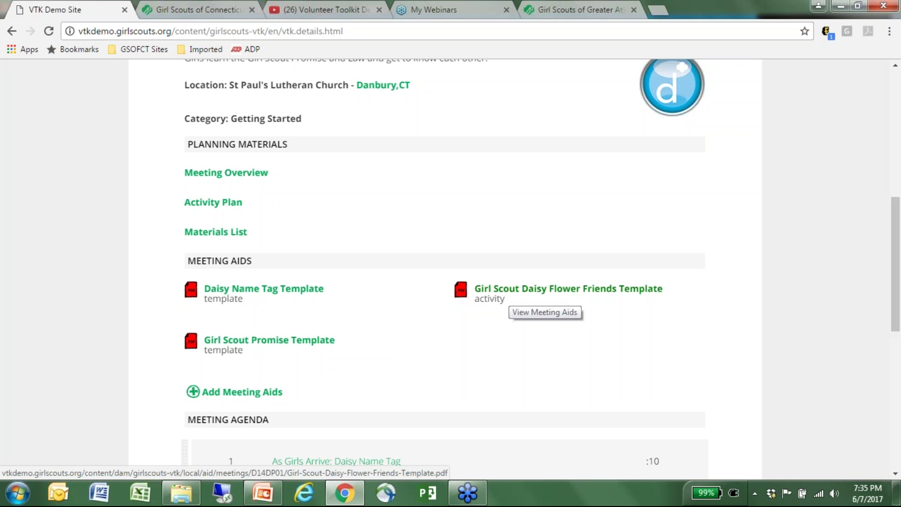
click(493, 292)
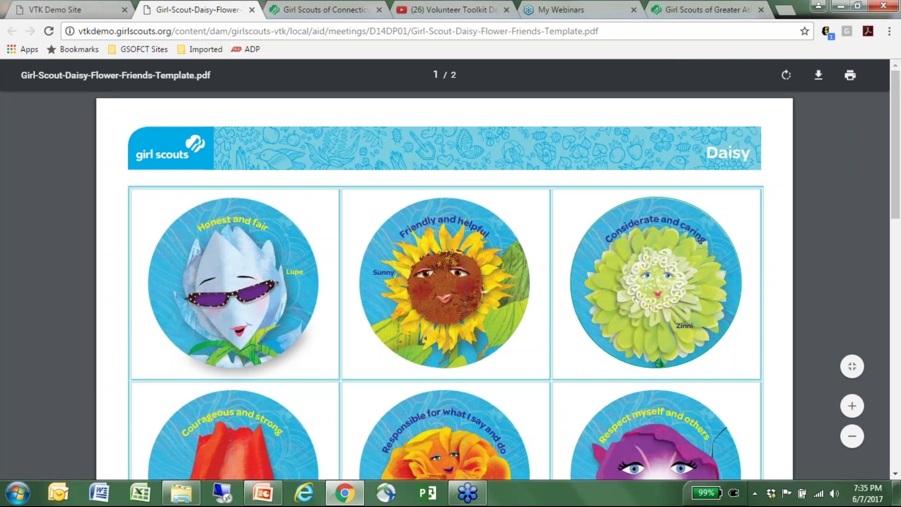
scroll(446, 282, down, 5)
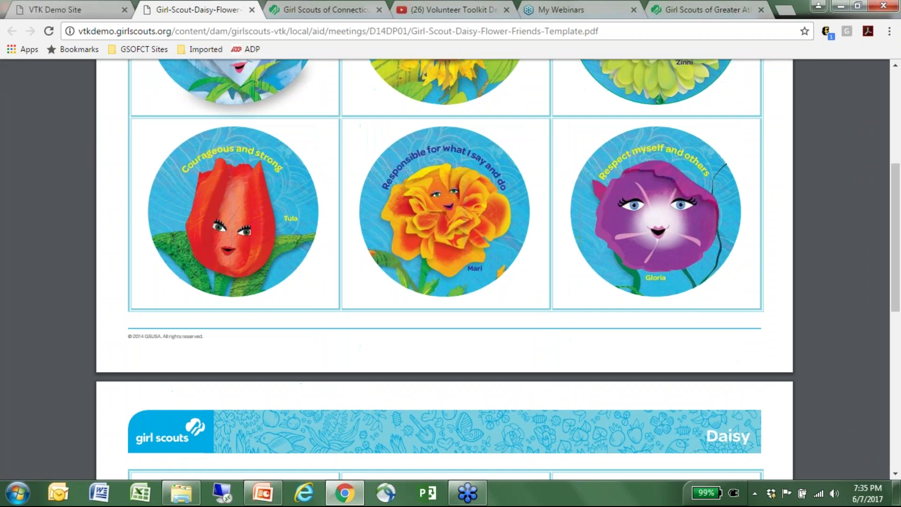
scroll(436, 147, down, 4)
scroll(436, 147, down, 2)
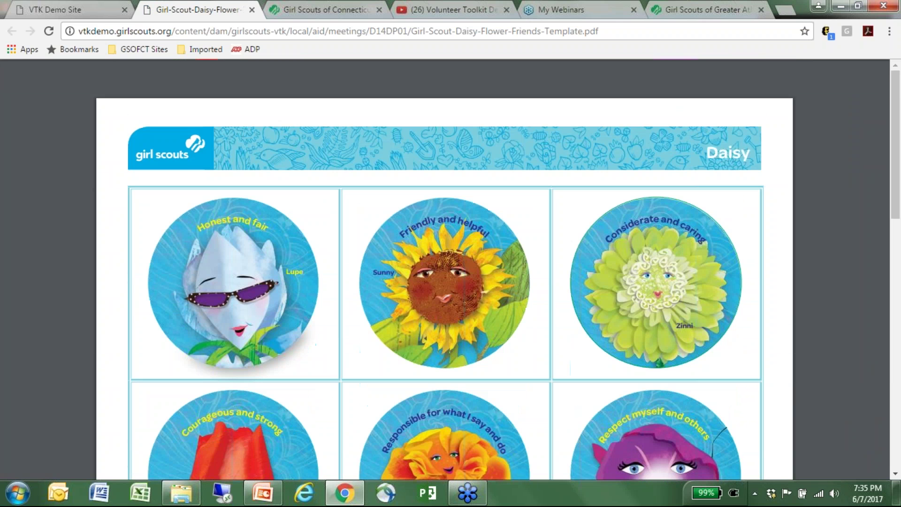
click(252, 10)
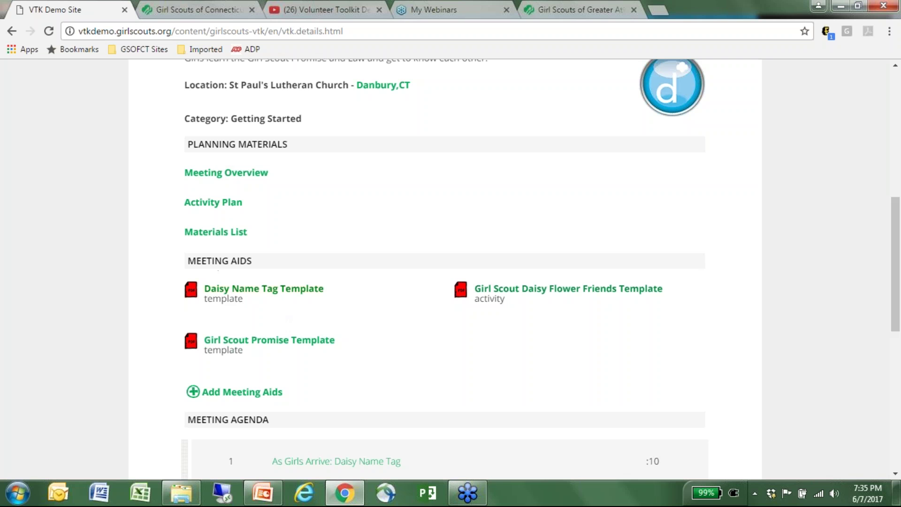
Look through the library of additional meeting aids and add the Brownie Adventure Map to the Intro meeting
scroll(450, 279, up, 7)
scroll(384, 326, down, 8)
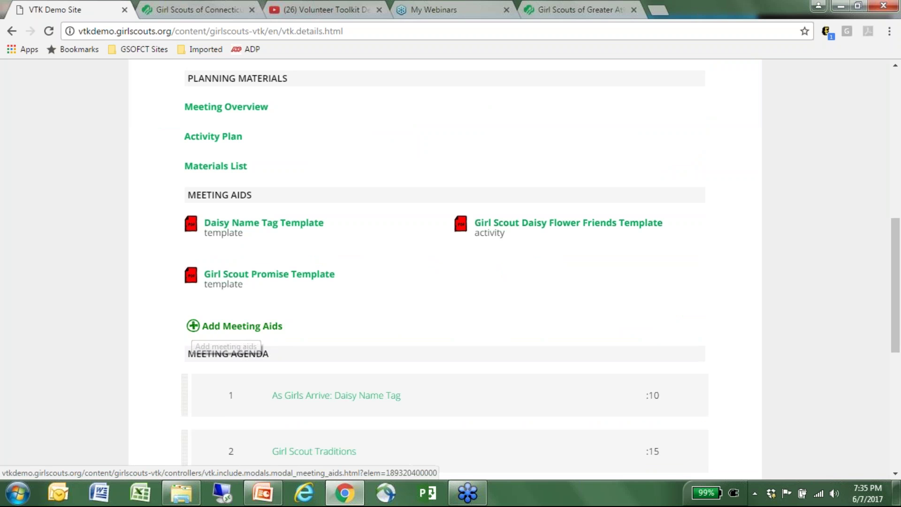
click(193, 326)
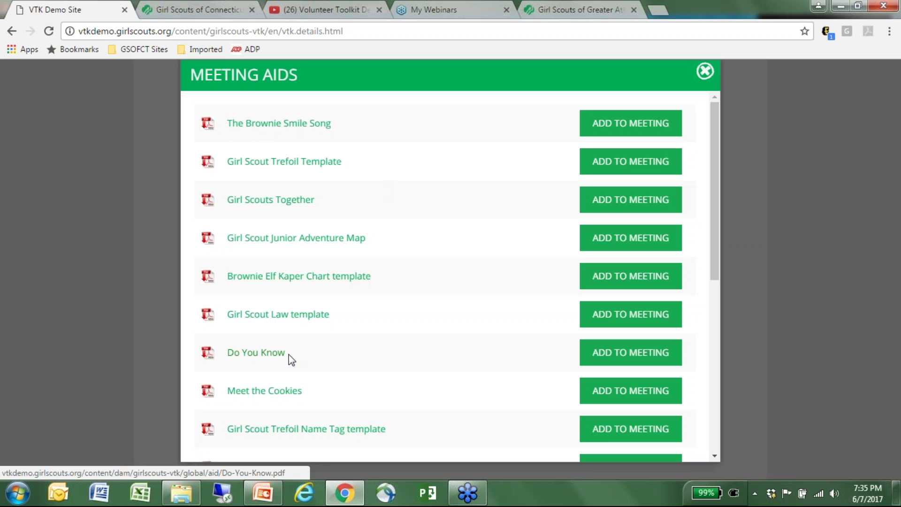
drag(714, 158, 733, 334)
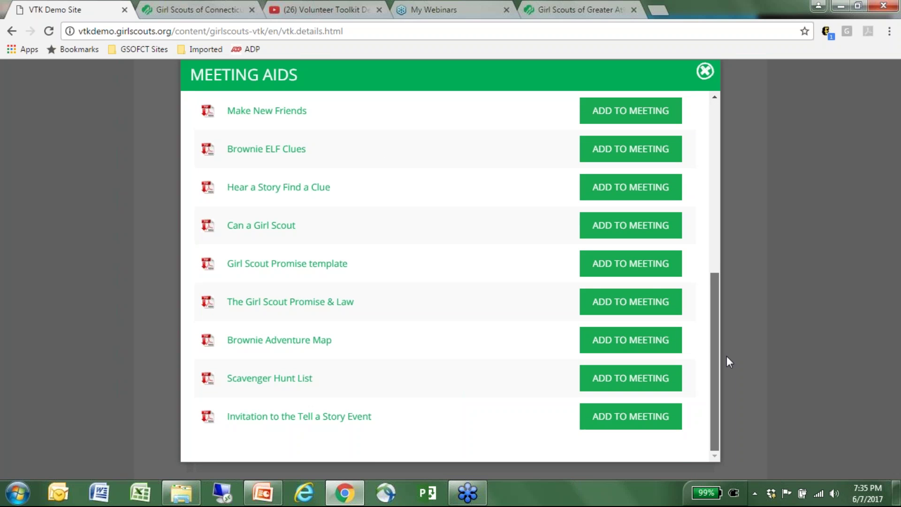
scroll(678, 250, up, 4)
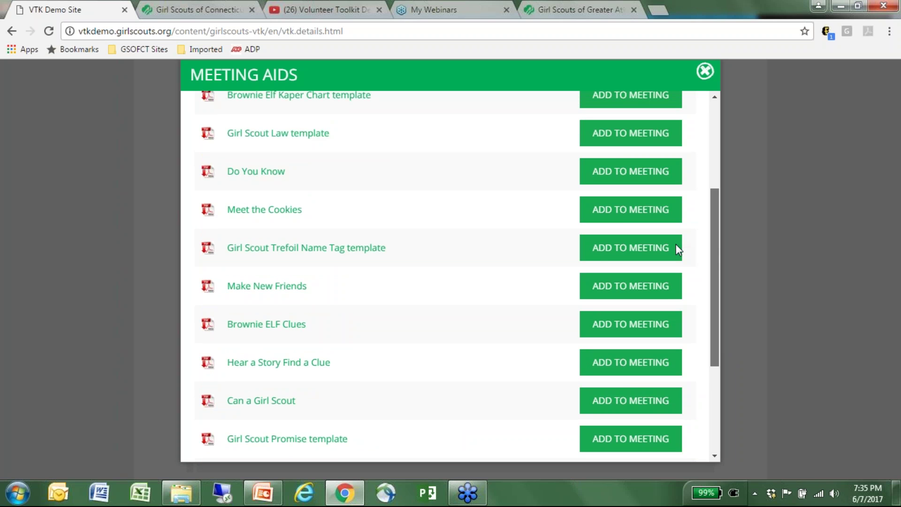
scroll(676, 254, down, 4)
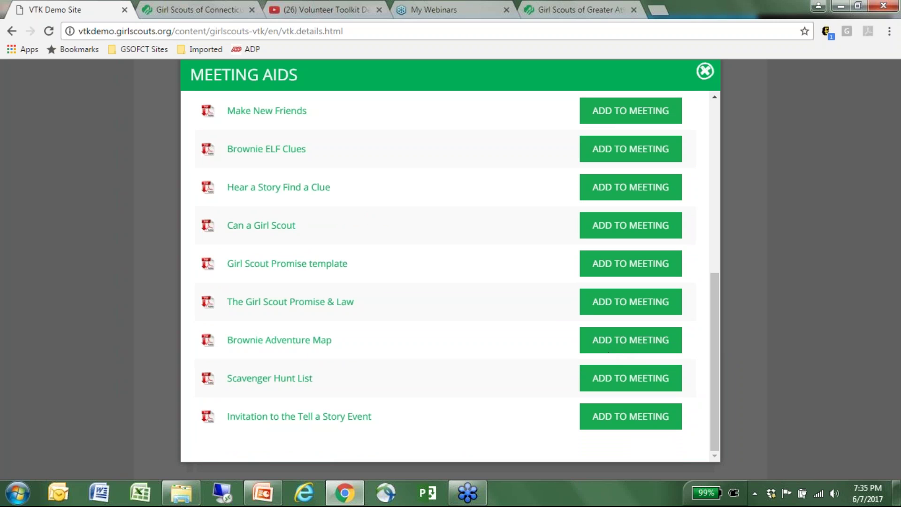
click(616, 340)
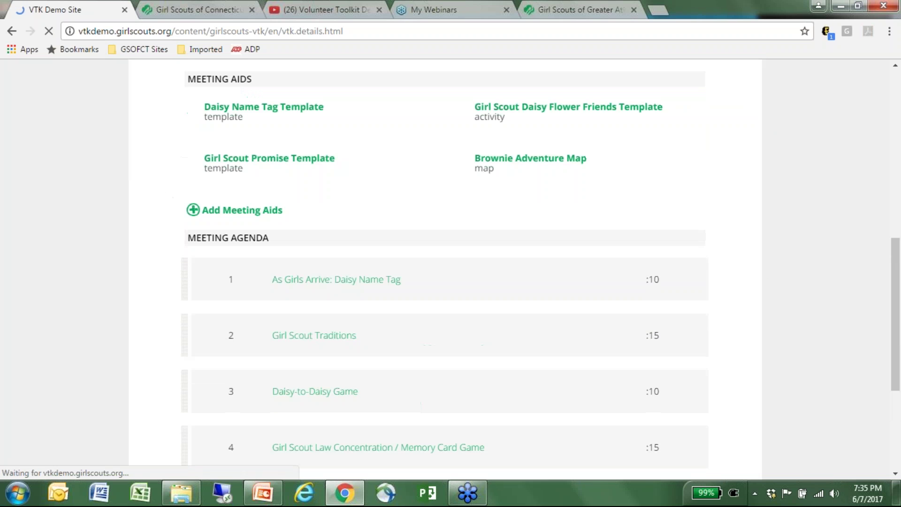
Open the Brownie Adventure Map meeting aid, look over the whole map and close it
click(542, 281)
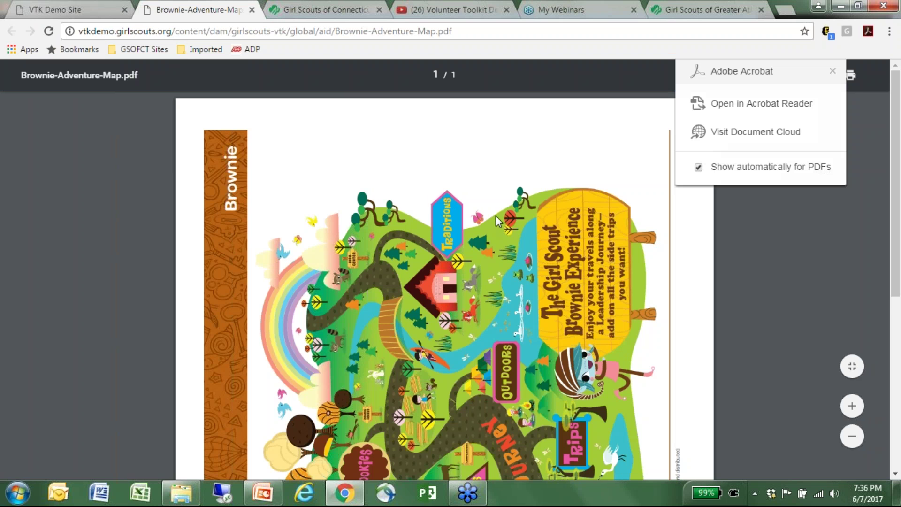
scroll(500, 213, down, 7)
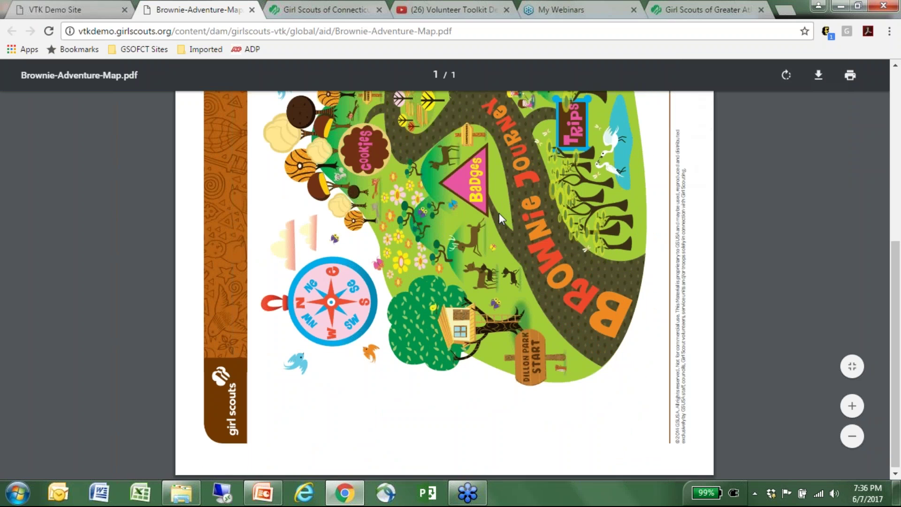
scroll(499, 212, up, 7)
scroll(499, 215, down, 3)
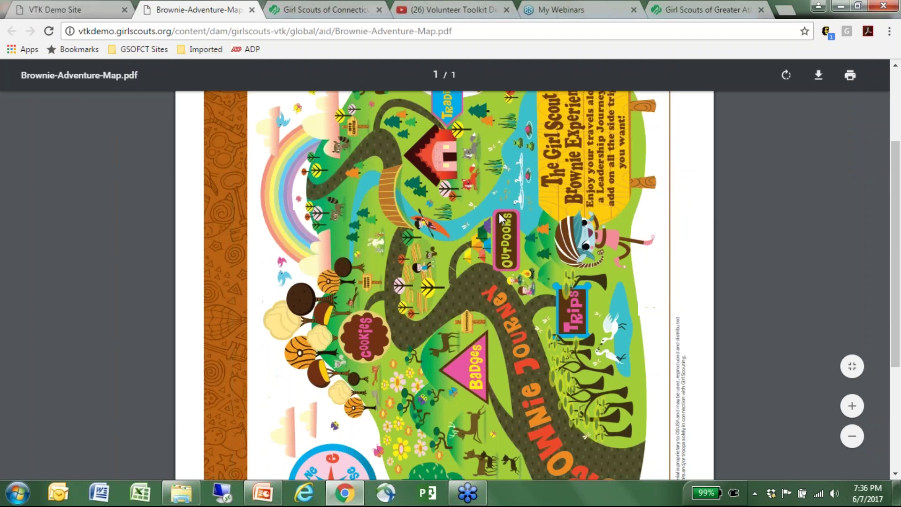
scroll(499, 212, up, 3)
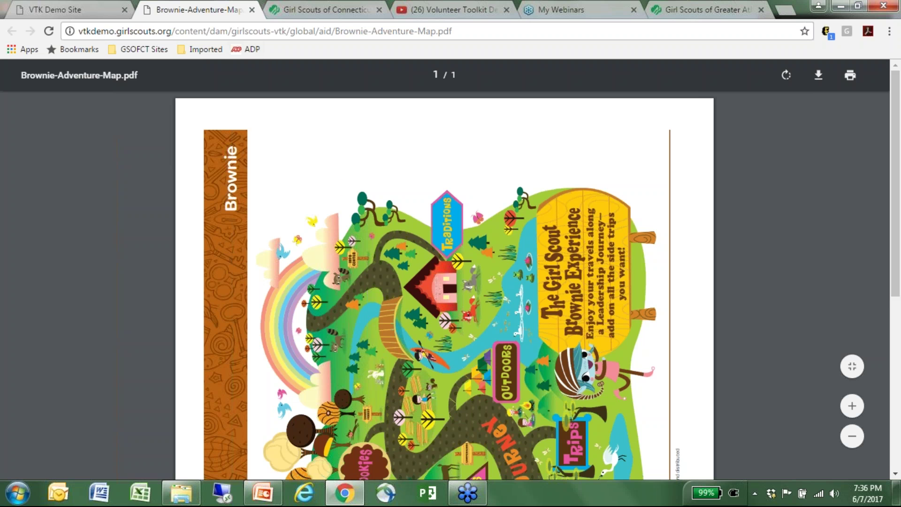
click(252, 10)
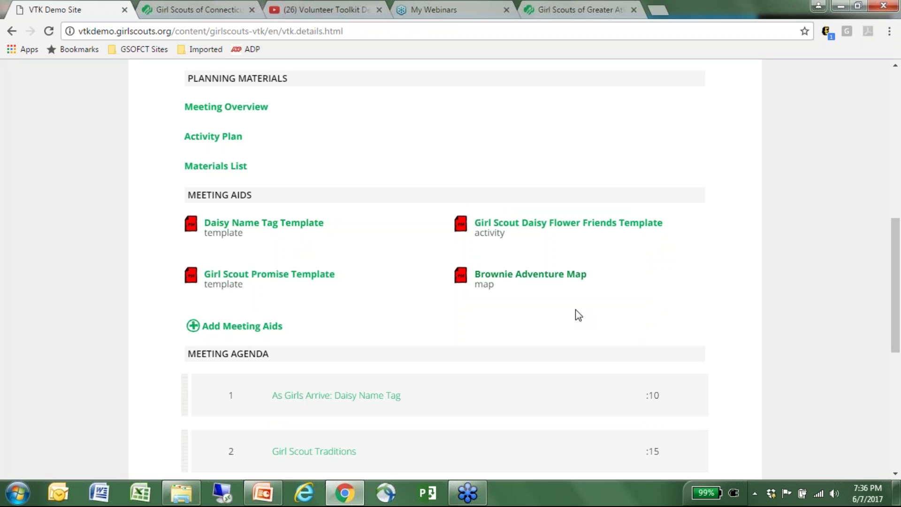
Move the Daisy-to-Daisy Game up to second place in the meeting agenda, ahead of Girl Scout Traditions
scroll(576, 310, down, 1)
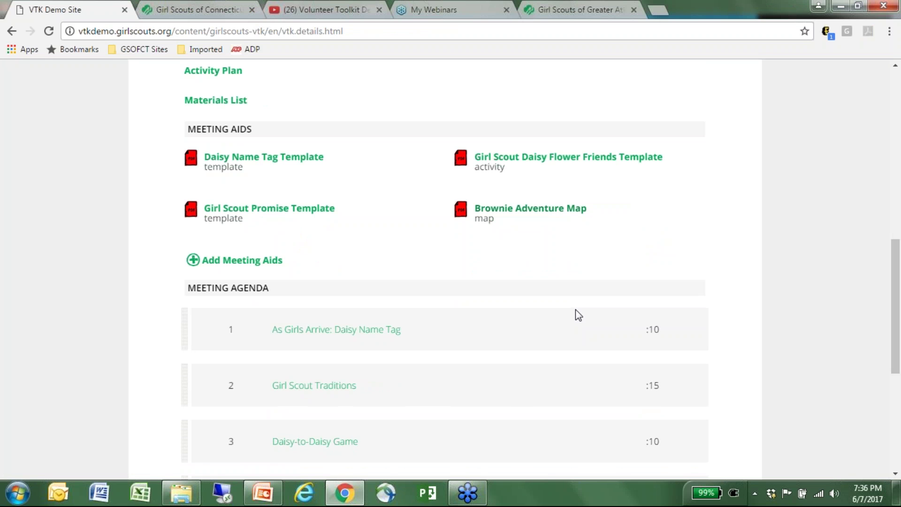
scroll(576, 310, down, 2)
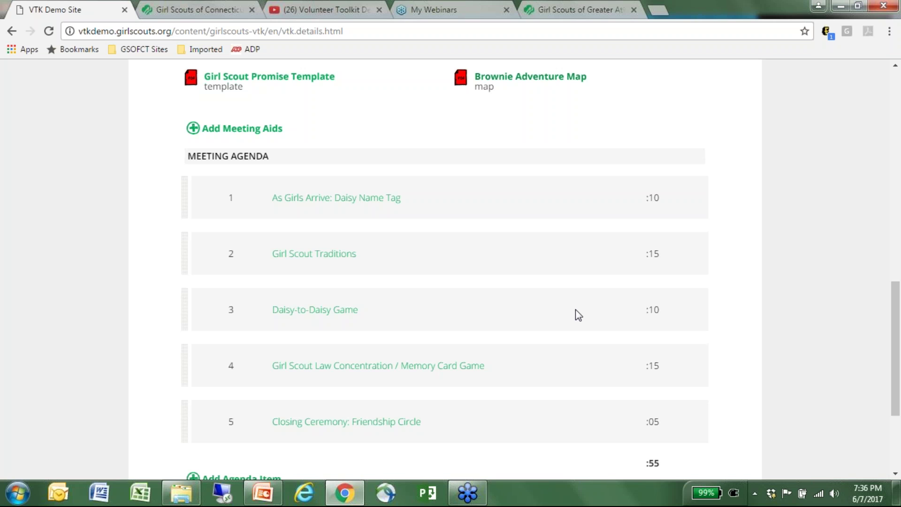
scroll(576, 309, down, 1)
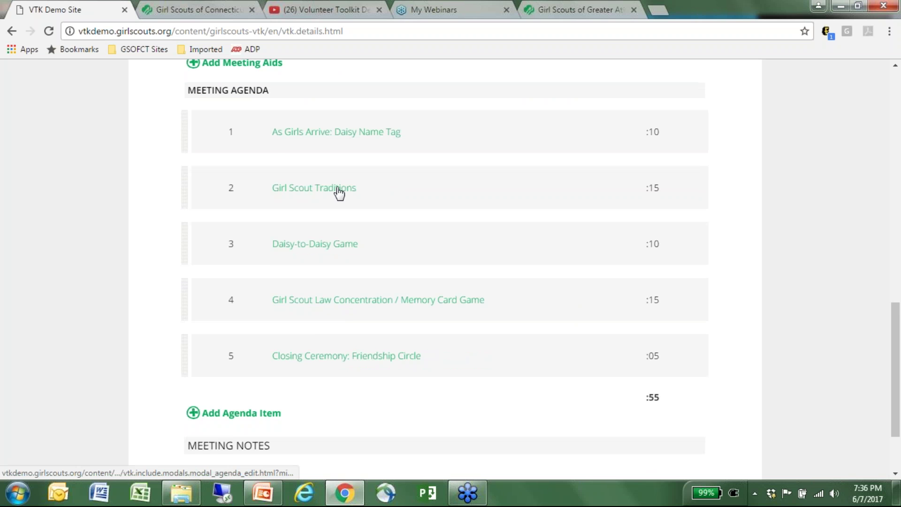
scroll(404, 234, up, 5)
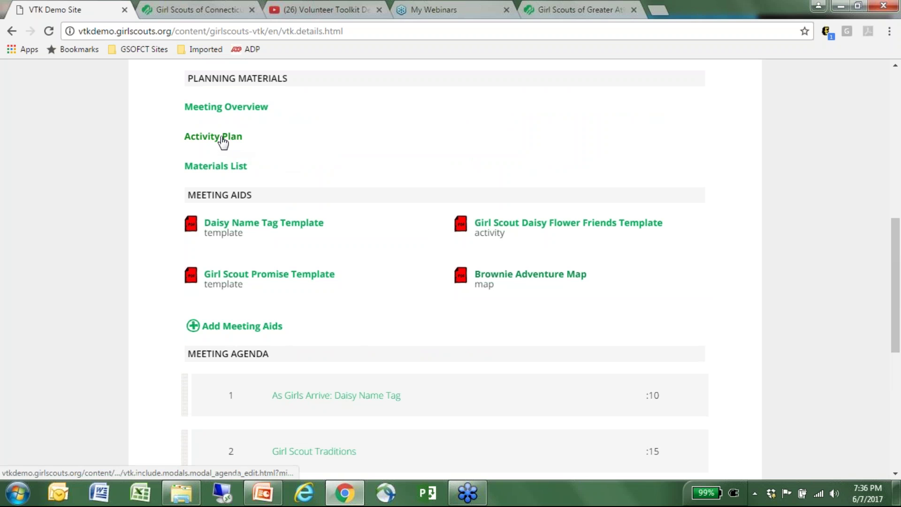
scroll(414, 266, down, 1)
scroll(414, 266, down, 5)
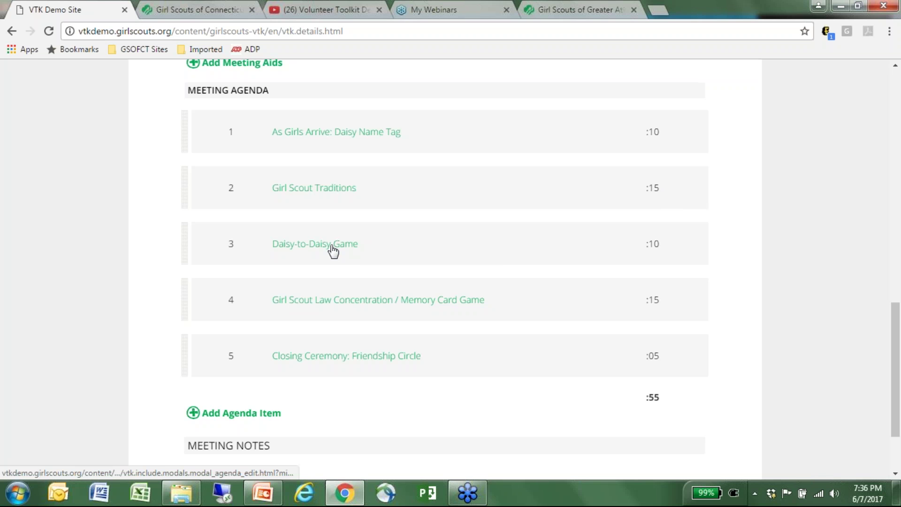
drag(332, 247, 326, 170)
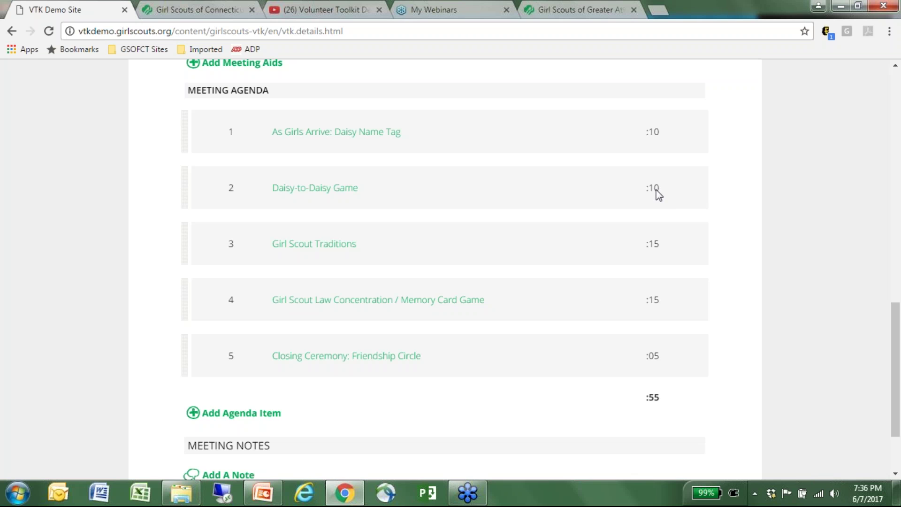
Set the Daisy-to-Daisy Game agenda item's time allotment to 20 minutes and save it
click(329, 190)
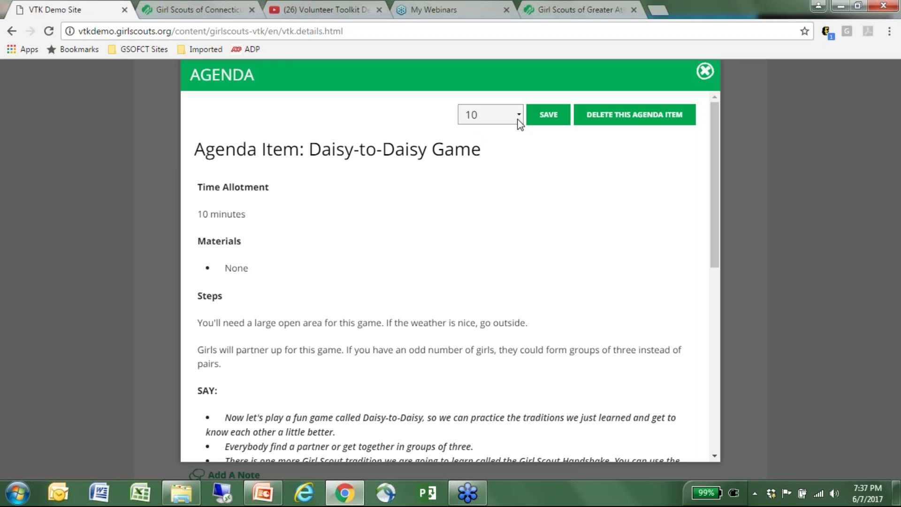
click(520, 114)
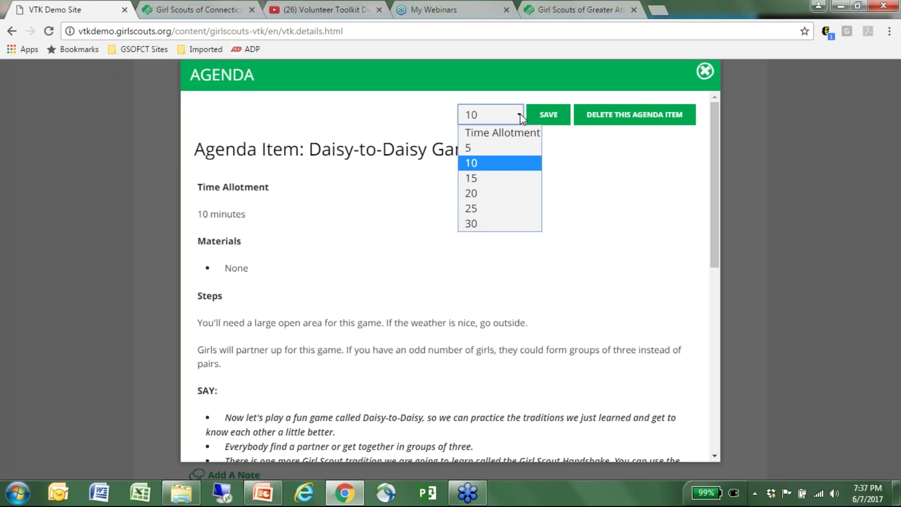
click(499, 197)
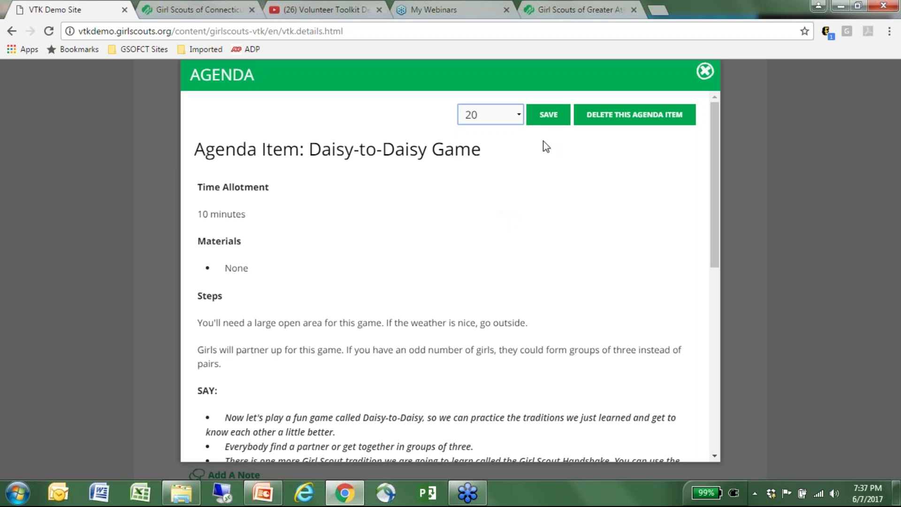
click(549, 115)
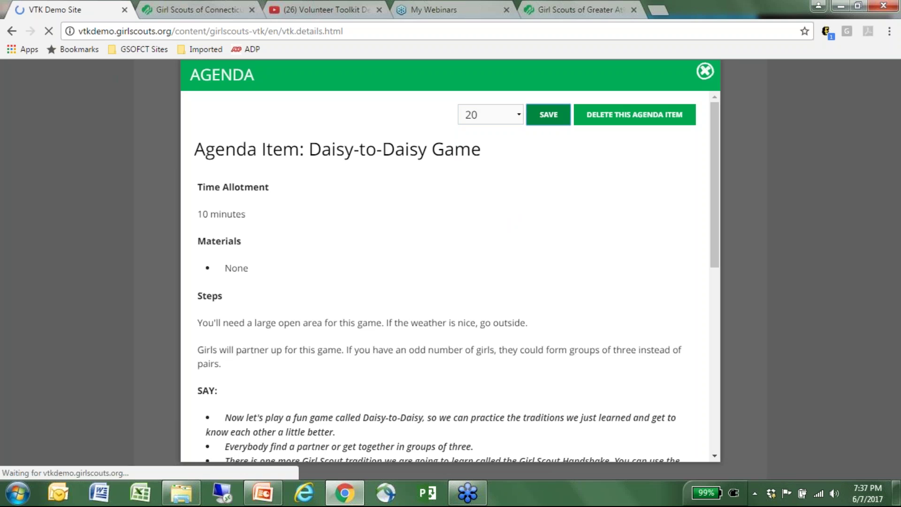
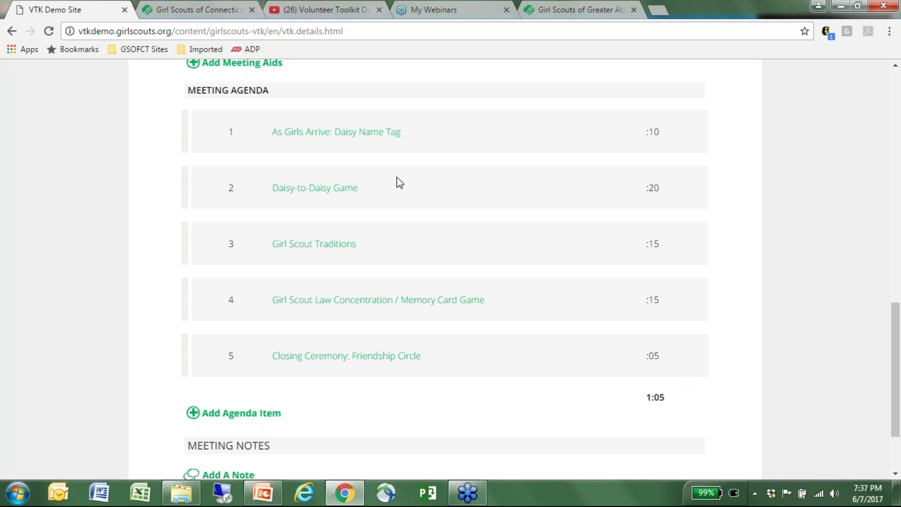
Start a new agenda item and name it "Introduce Adult Helpers"
click(192, 414)
click(324, 140)
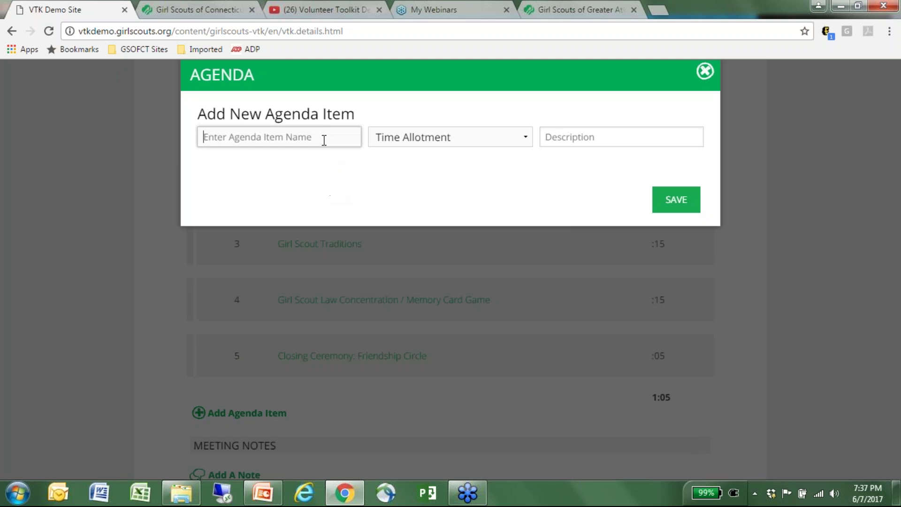
text(Intor)
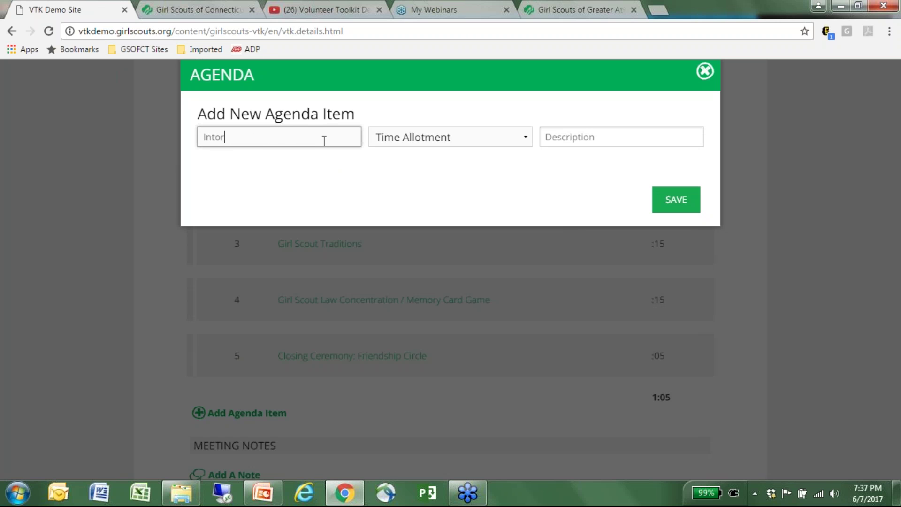
text(duce Adult)
key(BackSpace)
key(BackSpace)
key(BackSpace)
key(BackSpace)
key(BackSpace)
key(BackSpace)
key(BackSpace)
key(BackSpace)
key(BackSpace)
key(BackSpace)
key(BackSpace)
key(BackSpace)
key(BackSpace)
text(roduce Adult)
text( Her)
text(lpers)
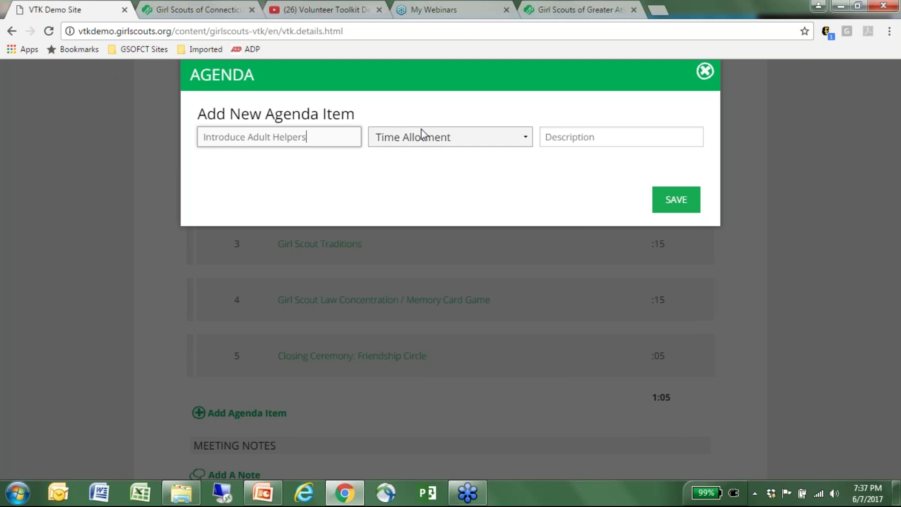
Give the new agenda item 5 minutes and the description "Introduce our new parent helpers for the meeting", and save it
click(526, 139)
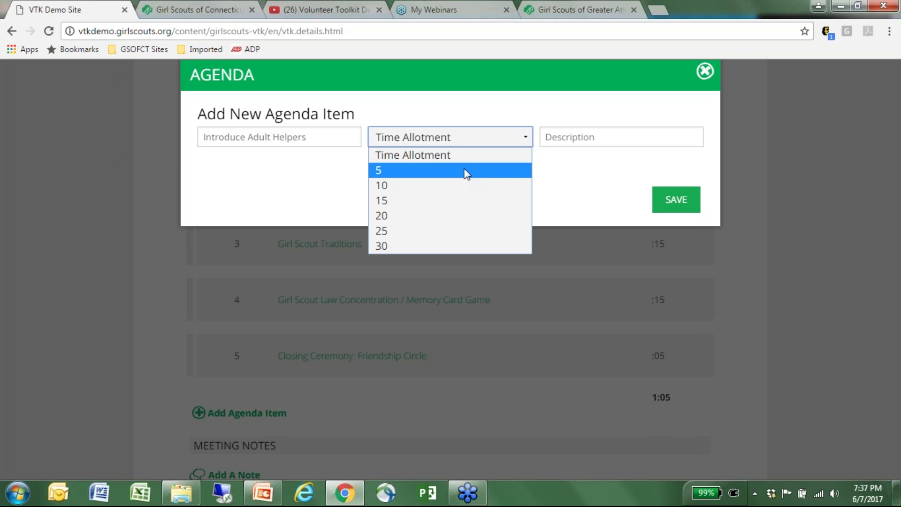
click(467, 171)
click(565, 133)
text(Introdu)
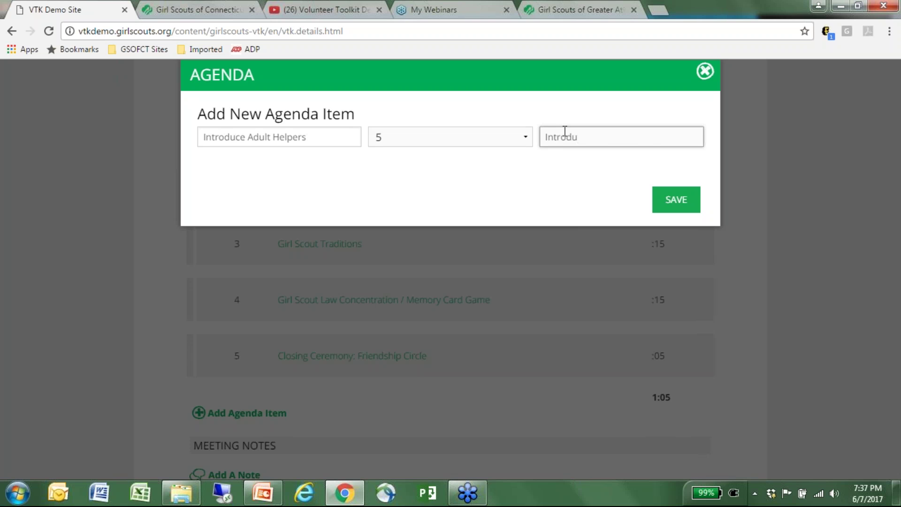
text(ce our new parent helpers for)
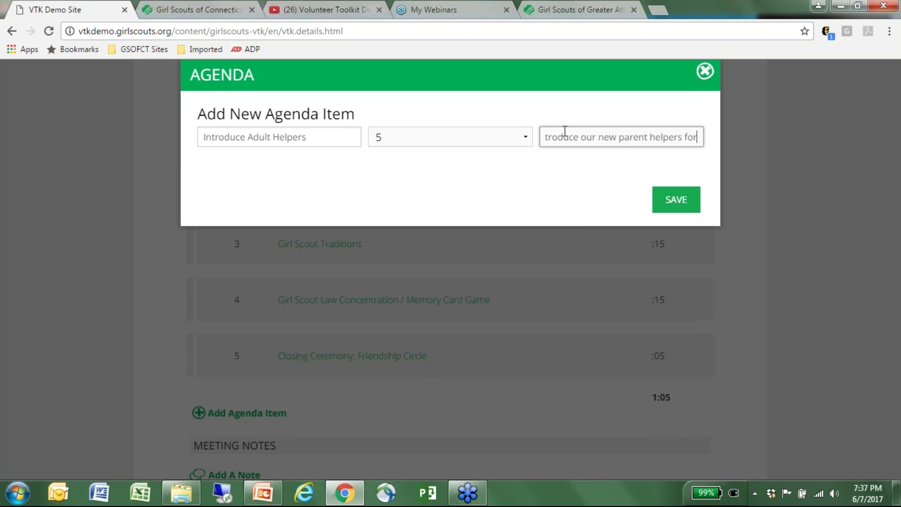
text( the day)
key(BackSpace)
key(BackSpace)
key(BackSpace)
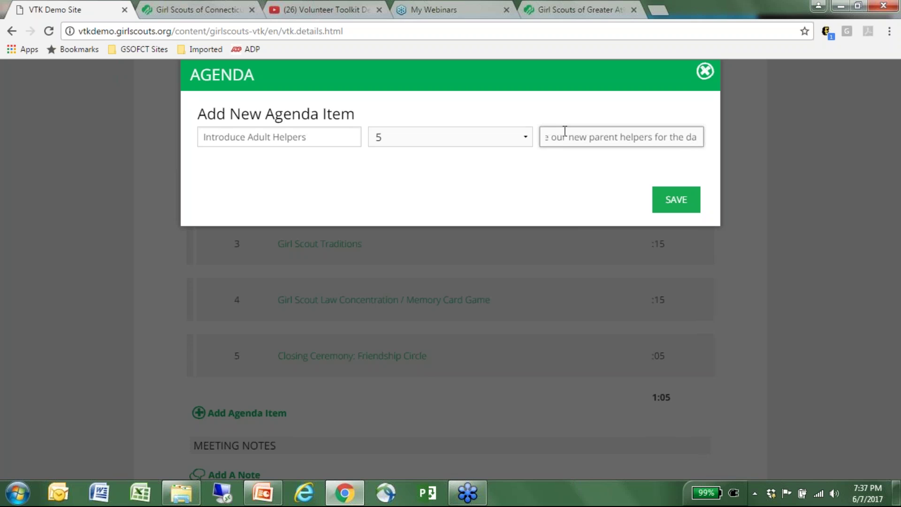
text(meeting)
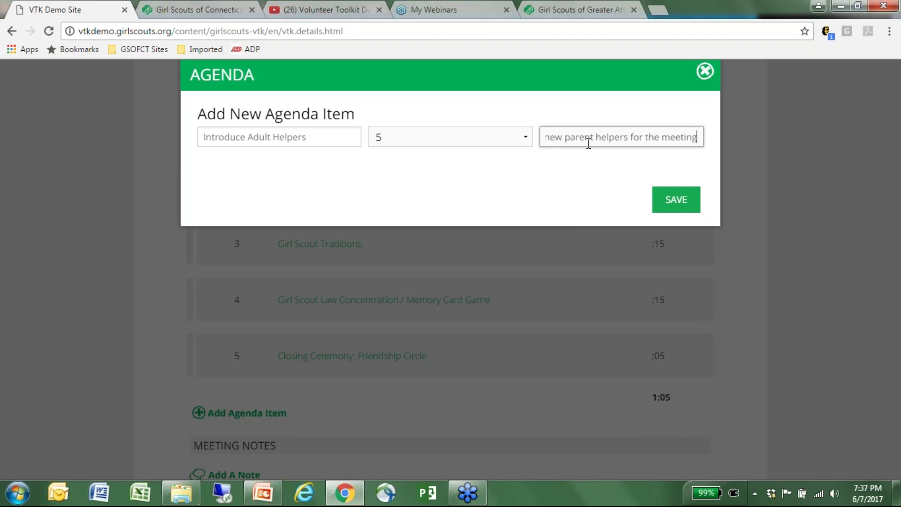
click(679, 208)
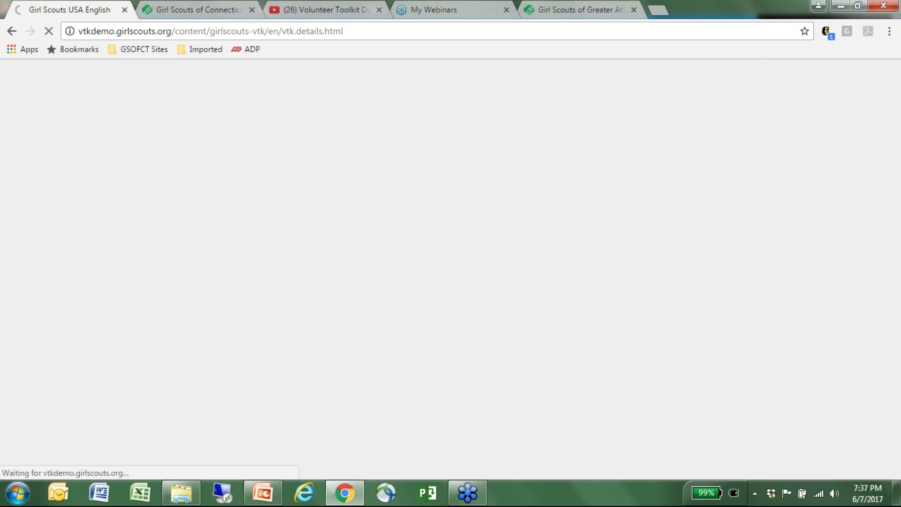
Move the Introduce Adult Helpers item to second place in the agenda, directly after the Daisy Name Tag activity
scroll(612, 308, up, 2)
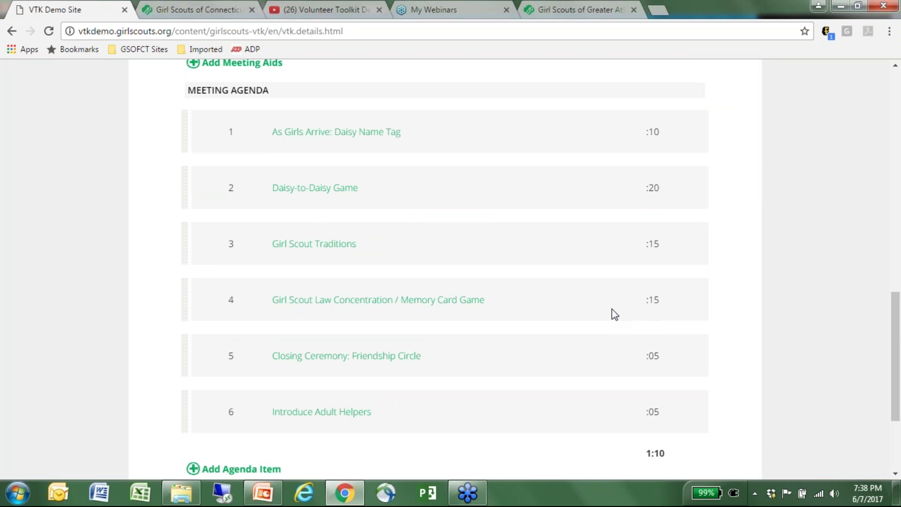
scroll(561, 324, down, 3)
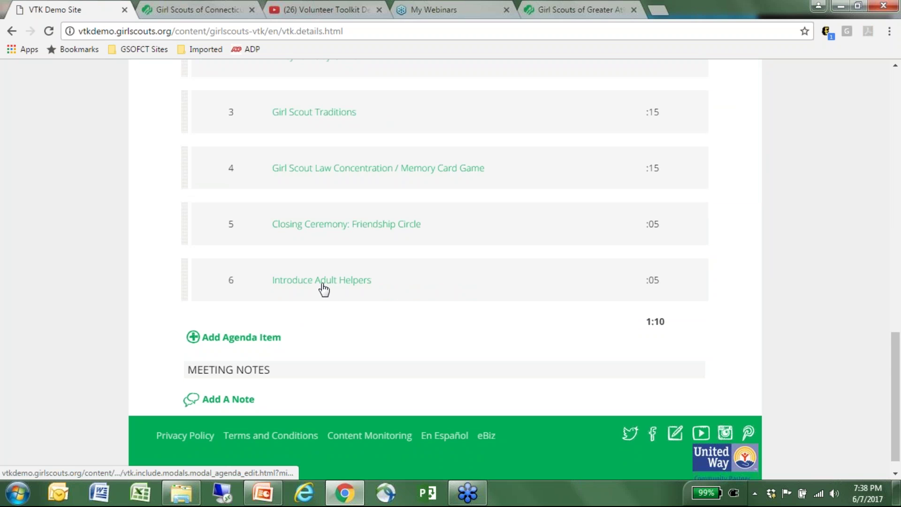
drag(326, 285, 361, 334)
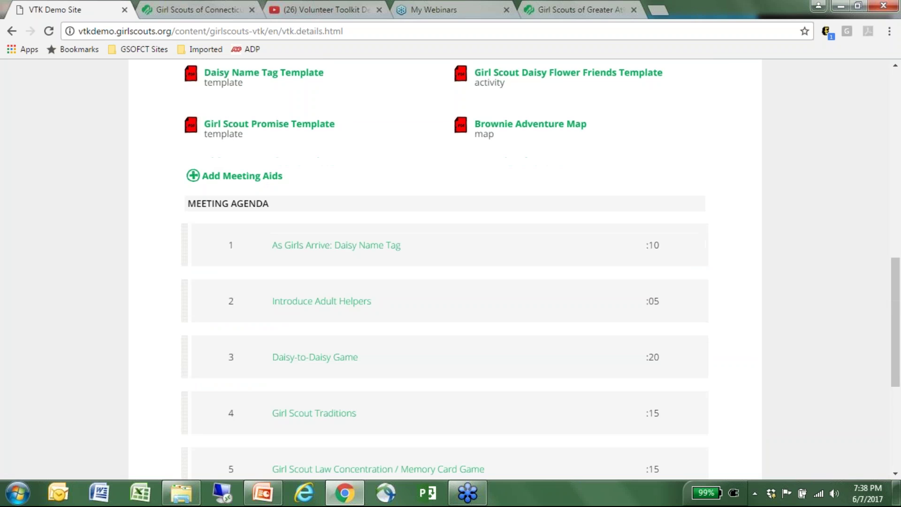
scroll(449, 241, down, 3)
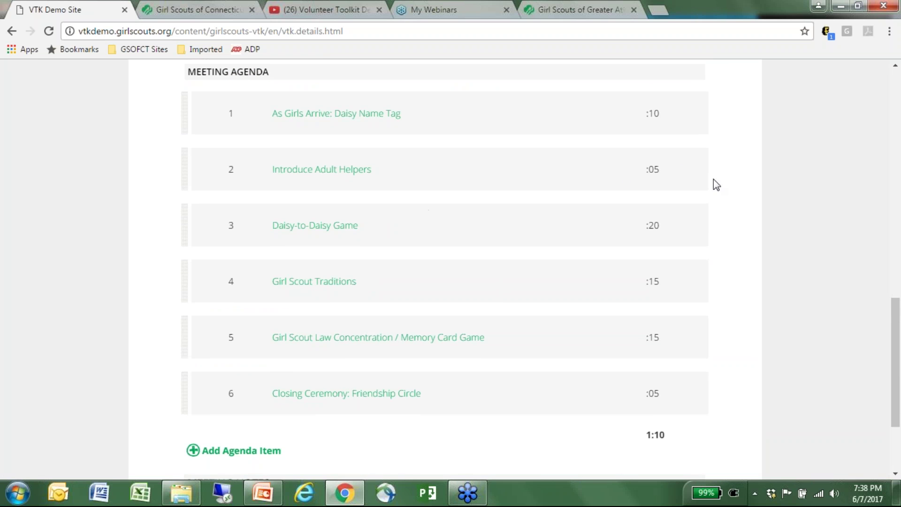
Set the Introduce Adult Helpers agenda item's time allotment to 10 minutes and save it
click(367, 169)
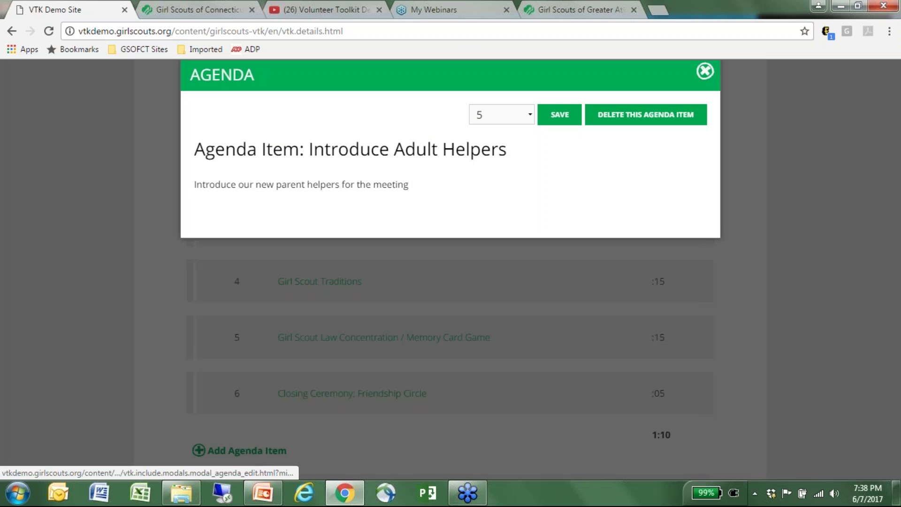
click(527, 118)
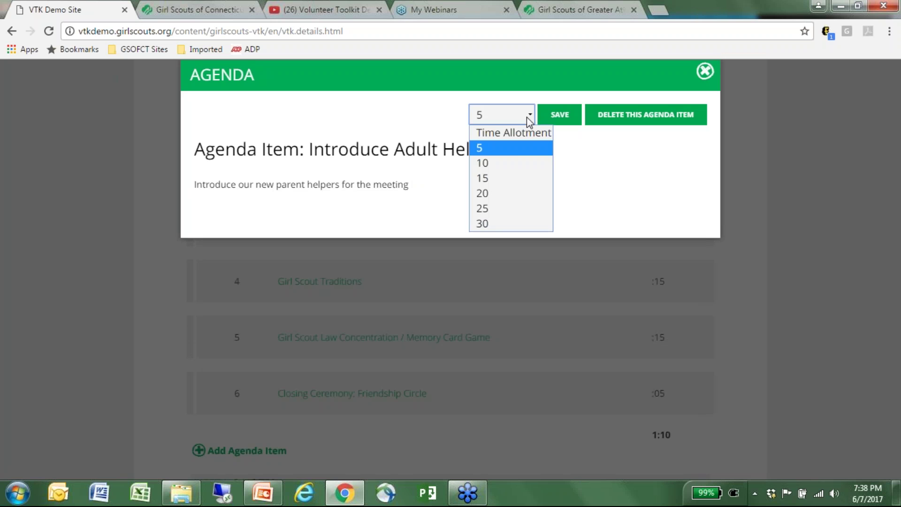
click(515, 162)
click(564, 120)
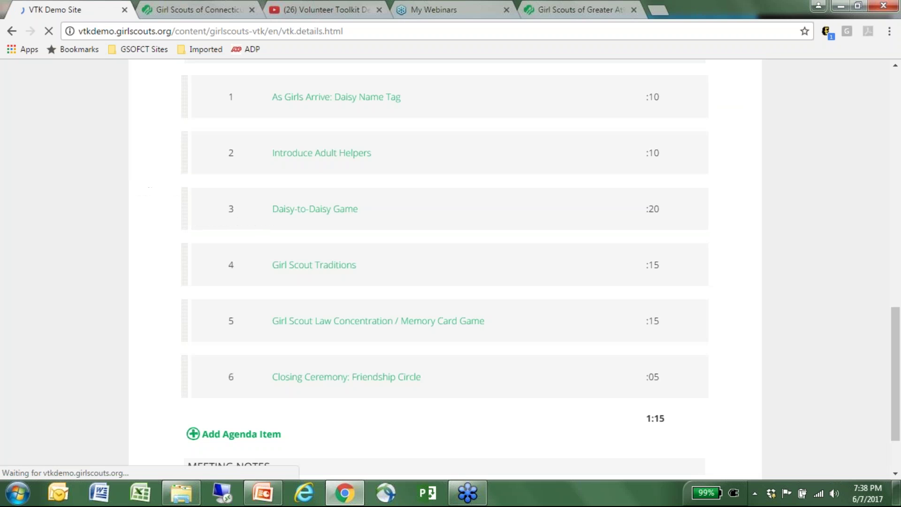
Start a meeting note reading "Remember to let the girls know that our next meeting will be at the school."
scroll(561, 254, down, 3)
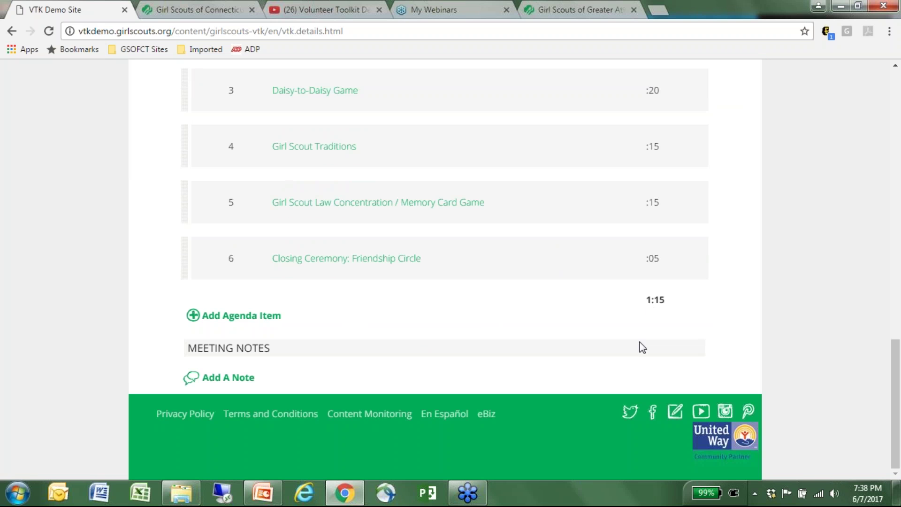
scroll(648, 157, up, 3)
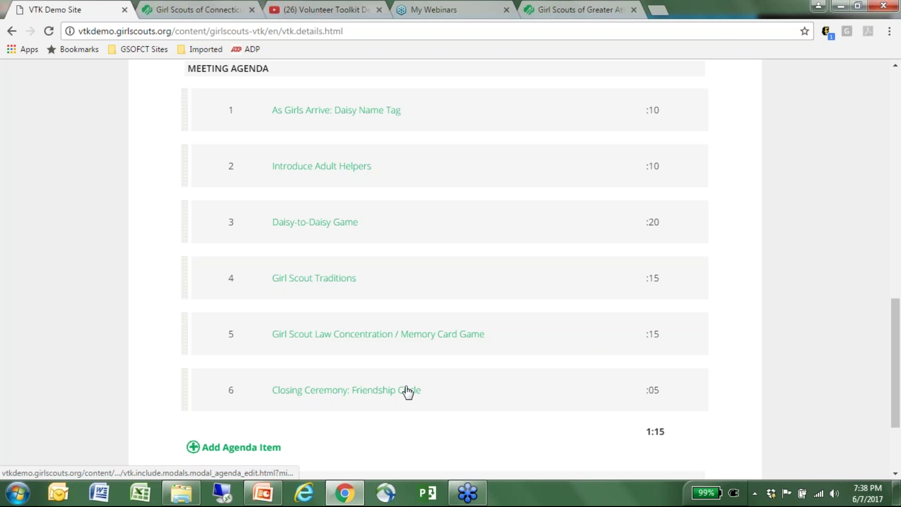
scroll(404, 392, down, 1)
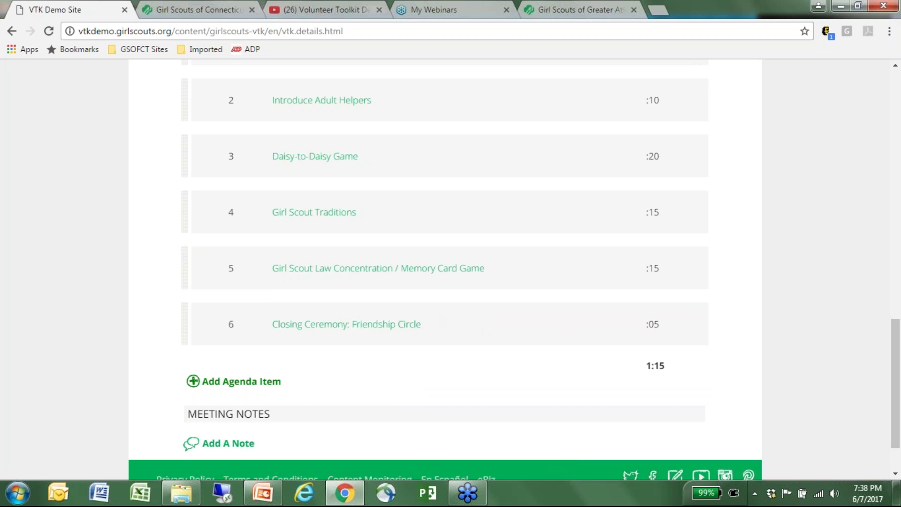
scroll(447, 350, up, 5)
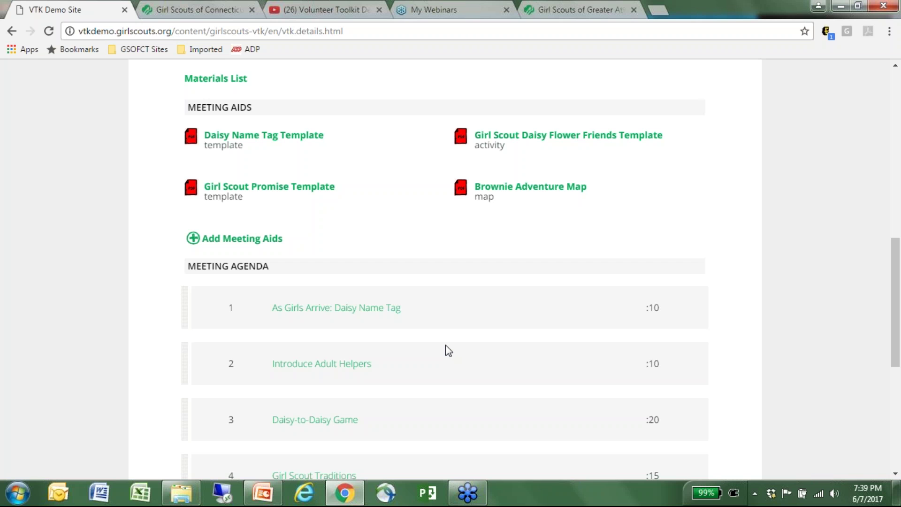
scroll(448, 350, down, 6)
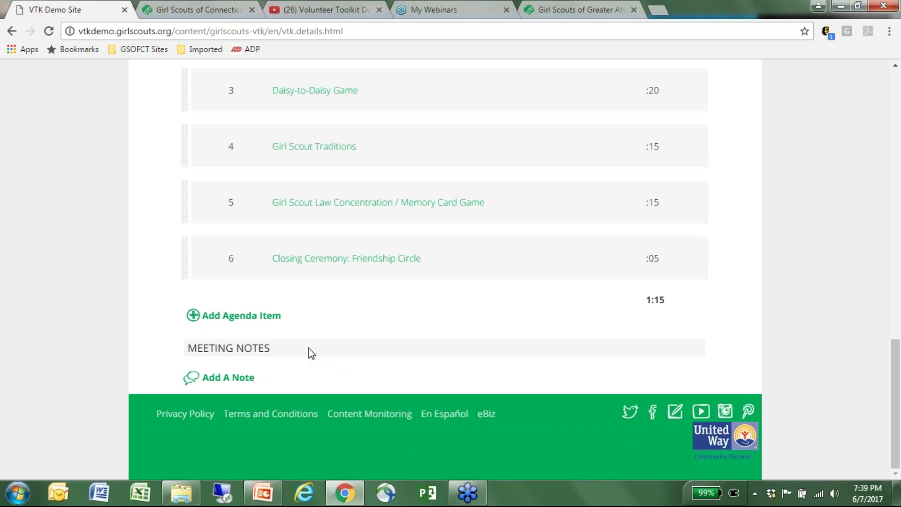
click(236, 382)
click(244, 410)
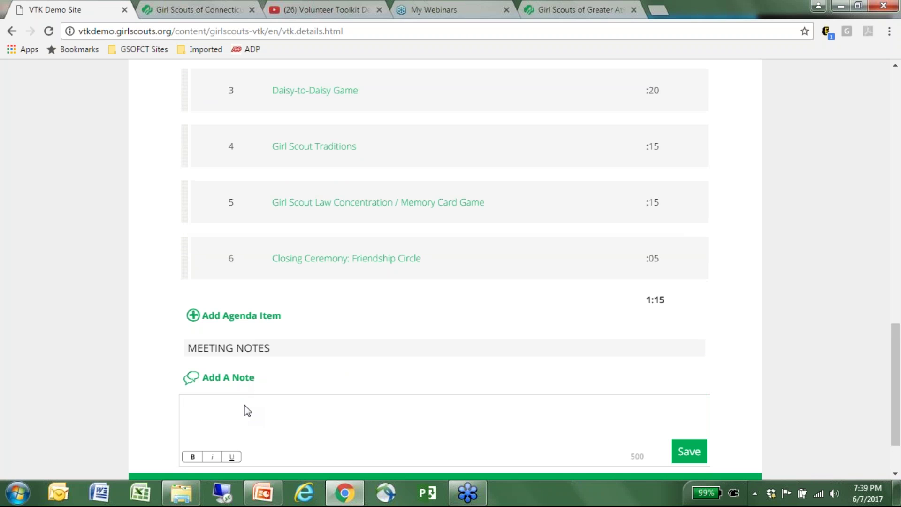
text(Remember to let the girls know that our)
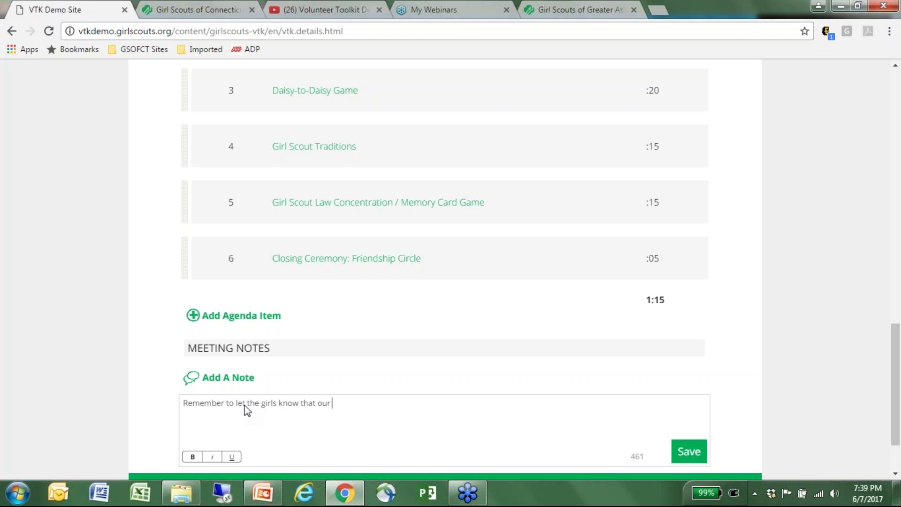
text( next meeting will be at the sc)
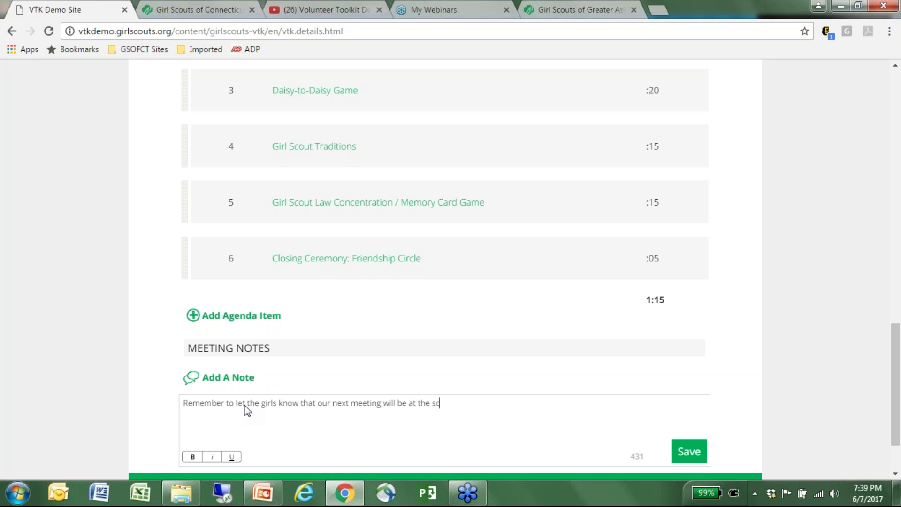
text(hool.  Meeting with a Browqnie)
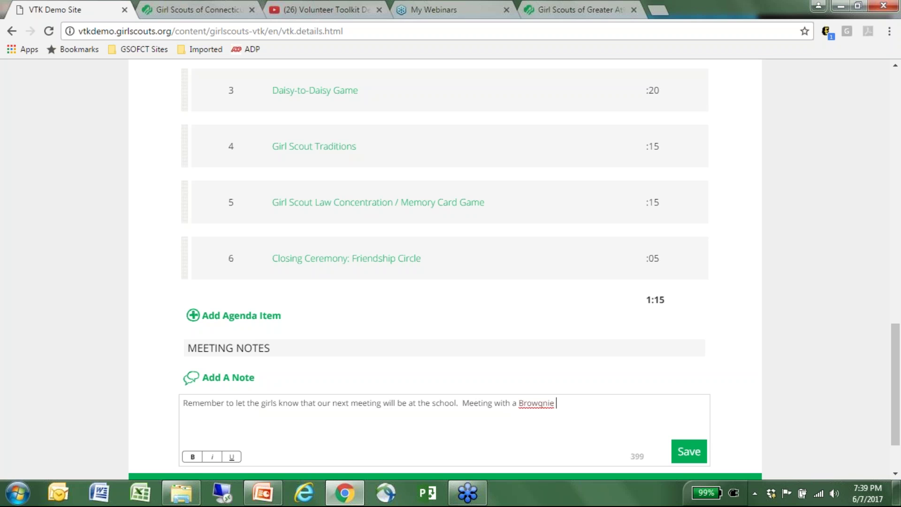
Finish the note with "Meeting with a Brownie Troop that will teach us a song." and save it
key(BackSpace)
key(BackSpace)
key(BackSpace)
key(BackSpace)
key(BackSpace)
text(nie Troop that will tea)
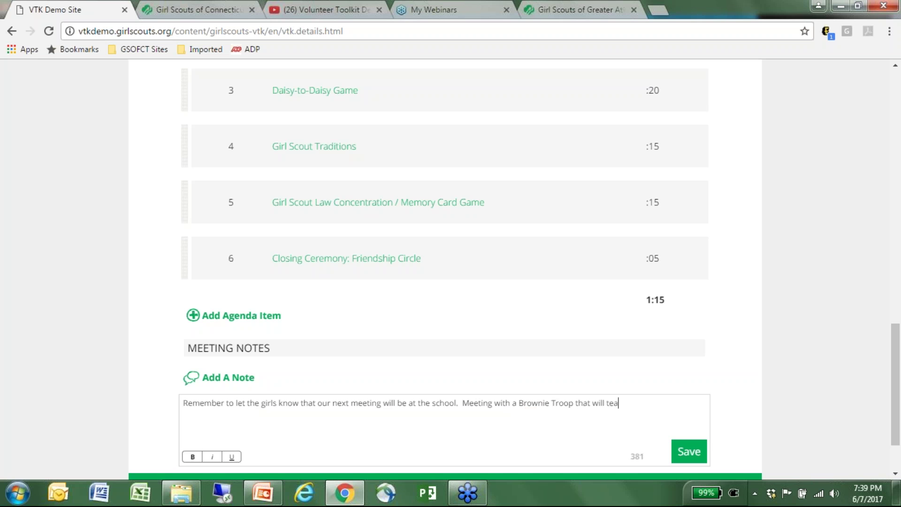
text(ch us a som)
key(BackSpace)
text(ng.)
click(689, 454)
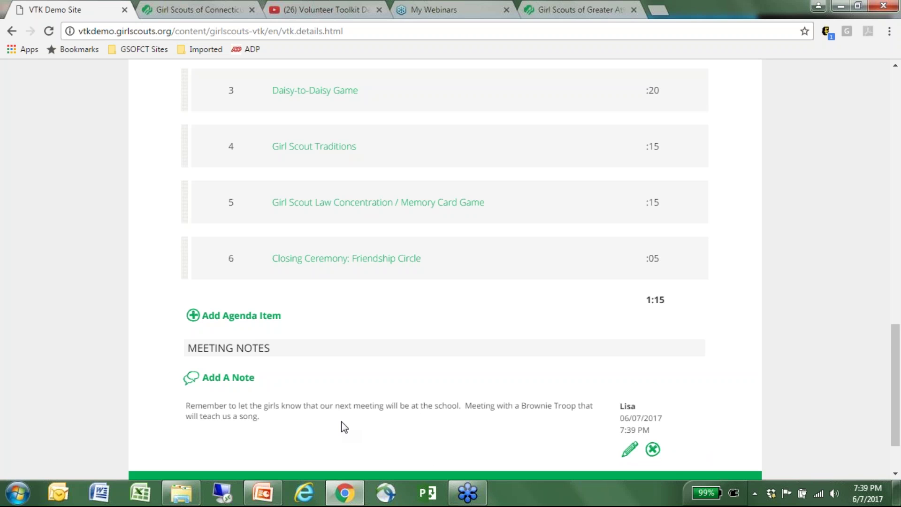
Advance from the Intro meeting plan past Jump into Journeys/Petals to the Lupe/Honest and Fair meeting plan
scroll(343, 425, up, 8)
scroll(342, 422, up, 7)
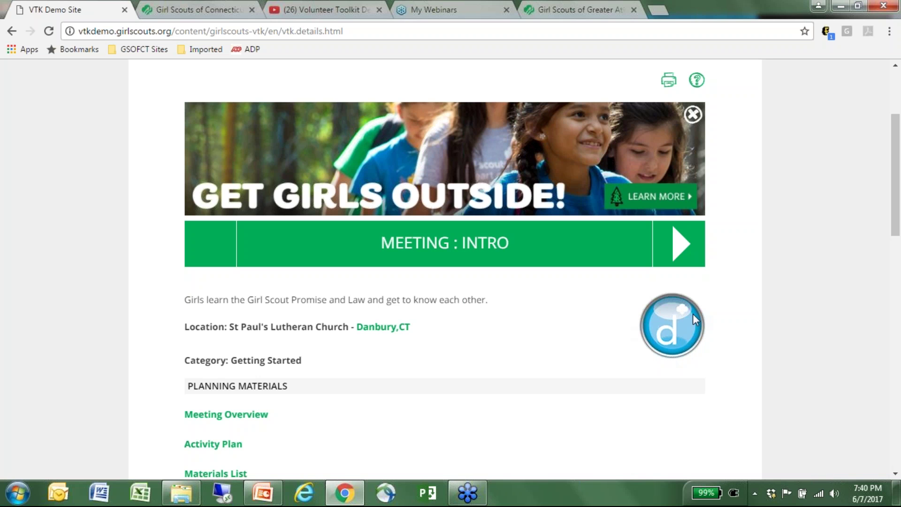
click(681, 245)
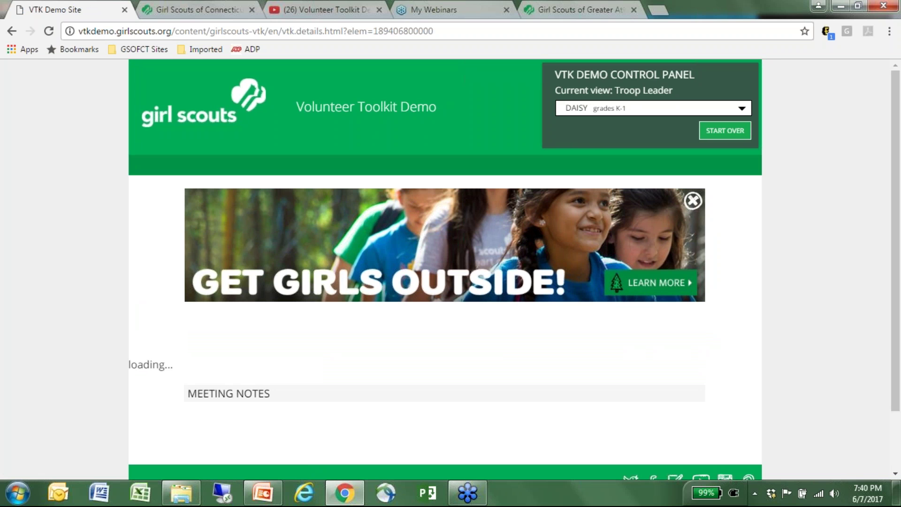
scroll(445, 263, down, 2)
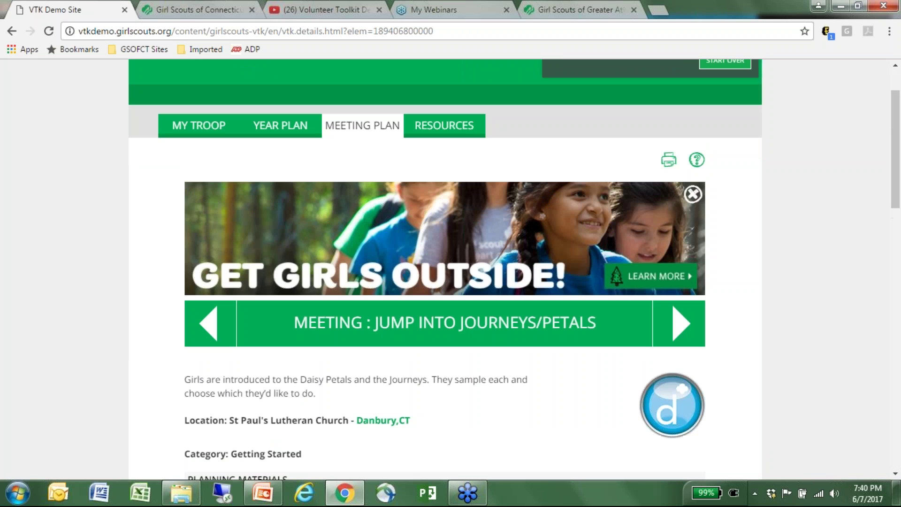
scroll(445, 270, down, 4)
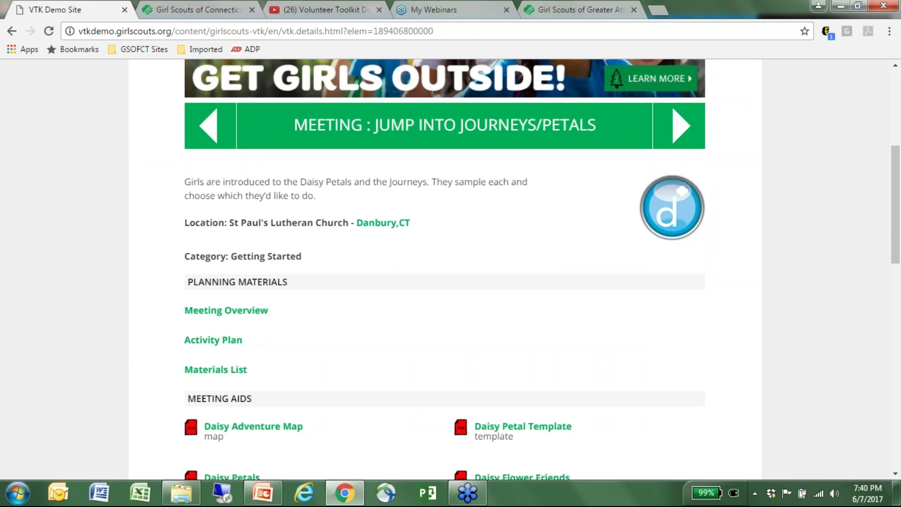
click(686, 131)
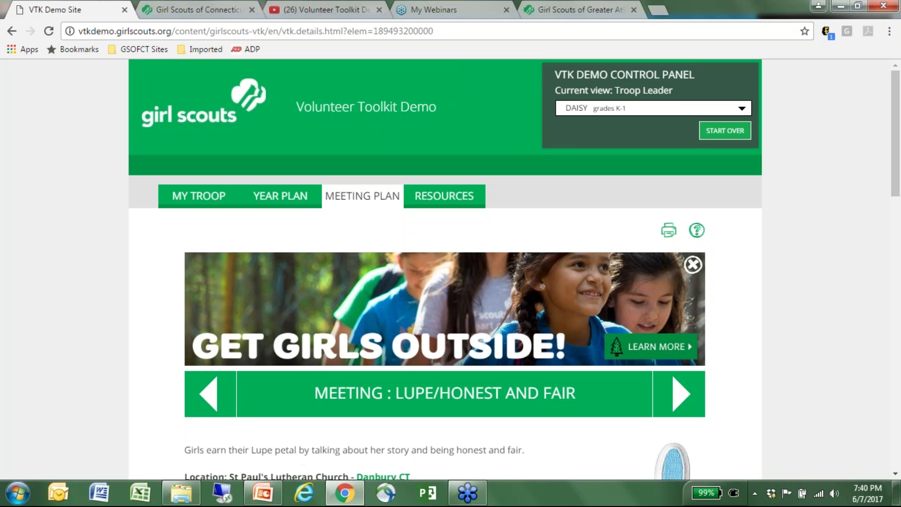
Look through the Lupe/Honest and Fair meeting plan, then open its Island Game agenda item and review the indoor instructions
scroll(632, 242, down, 5)
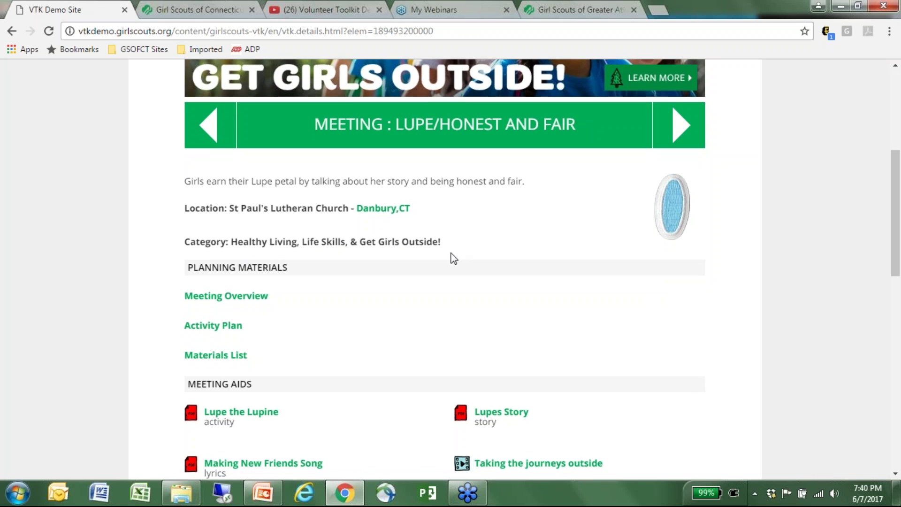
scroll(454, 258, down, 4)
scroll(454, 258, down, 4)
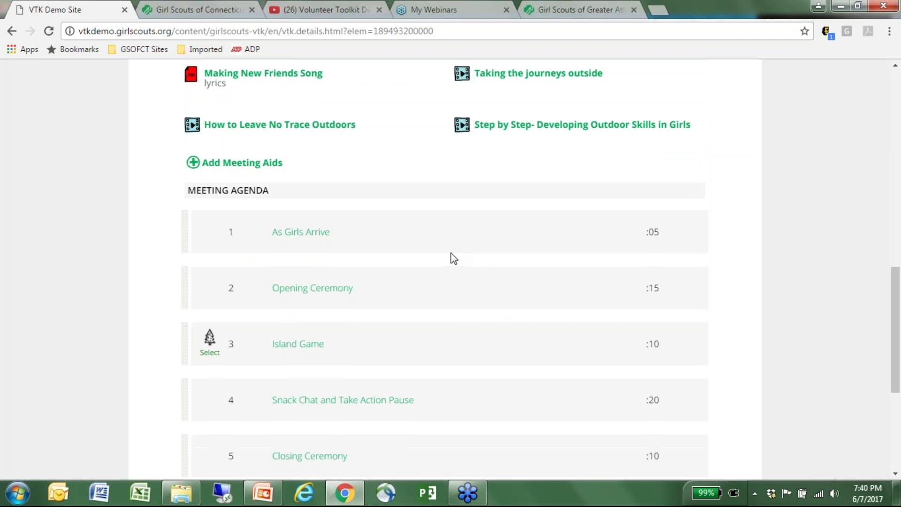
scroll(454, 258, up, 9)
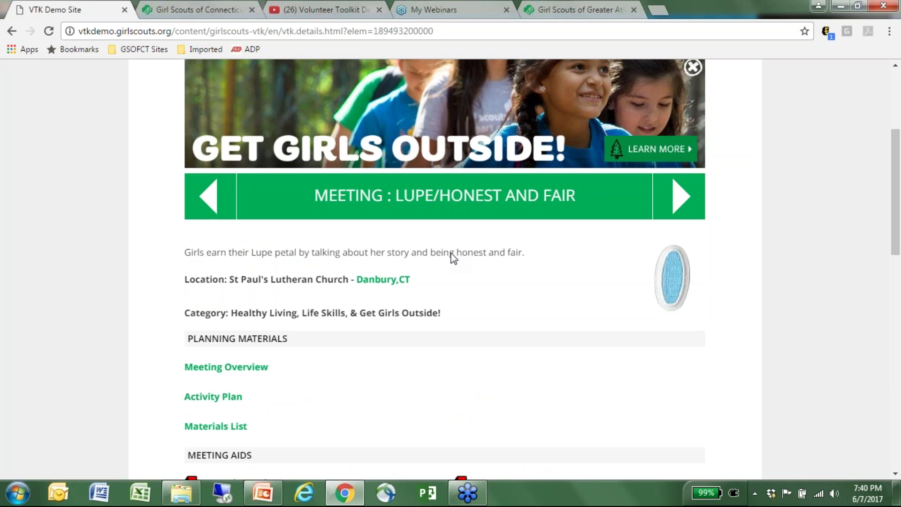
scroll(453, 257, down, 10)
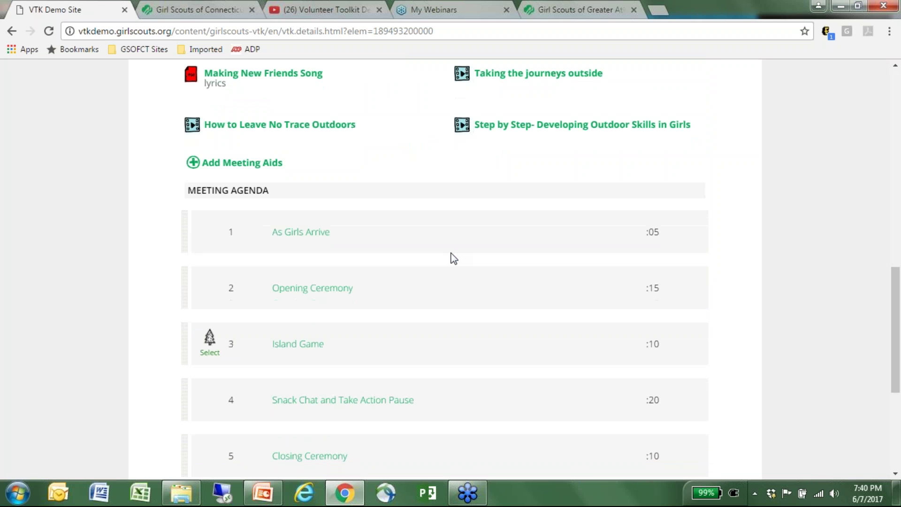
scroll(454, 257, down, 3)
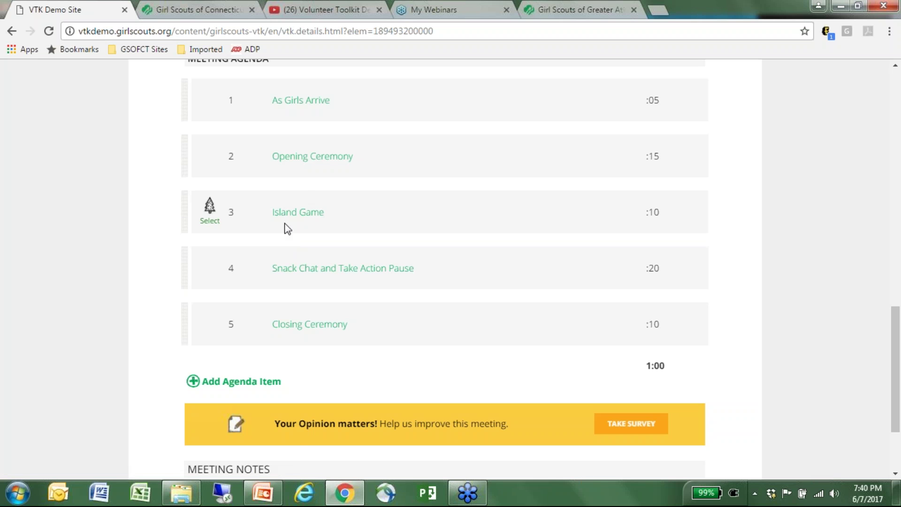
click(304, 218)
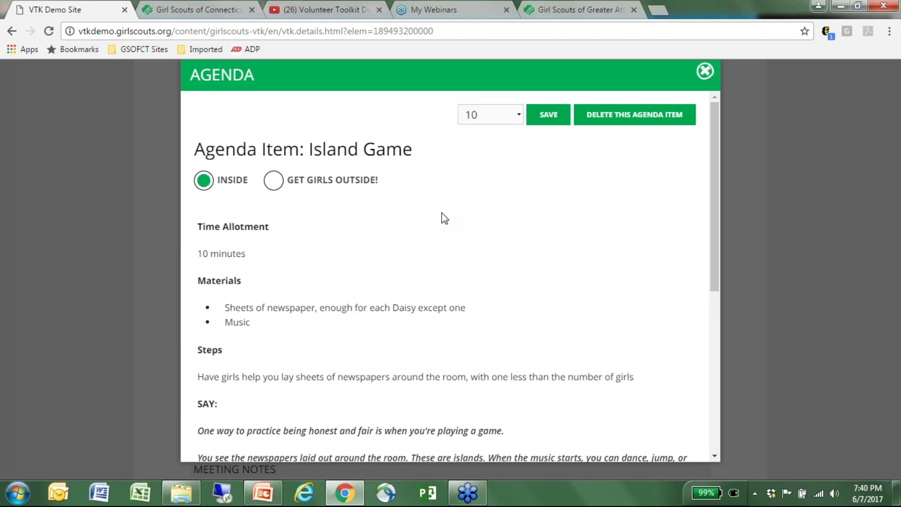
scroll(441, 213, down, 2)
scroll(441, 213, up, 2)
Switch the Island Game to its Get Girls Outside! version, review the instructions, and close the item without saving
click(275, 184)
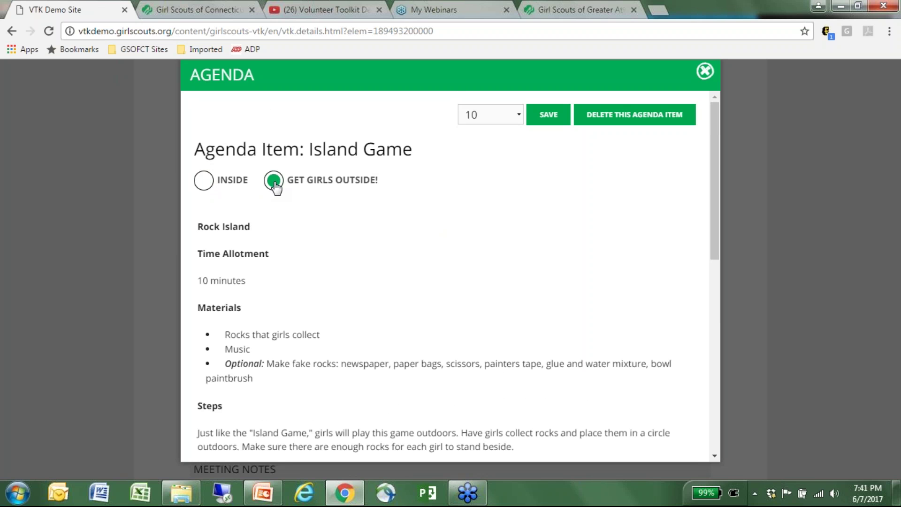
mouse_move(712, 185)
mouse_down()
mouse_move(700, 312)
mouse_move(708, 398)
mouse_move(715, 190)
mouse_up()
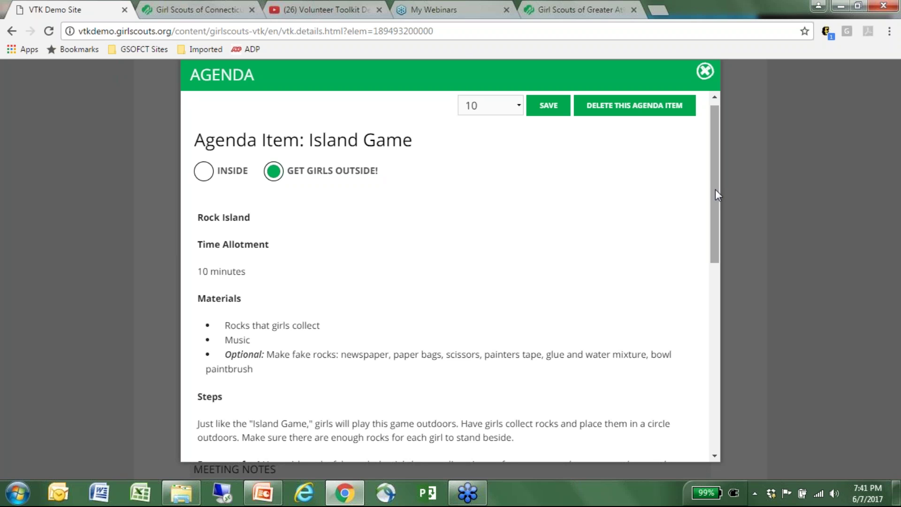
click(705, 73)
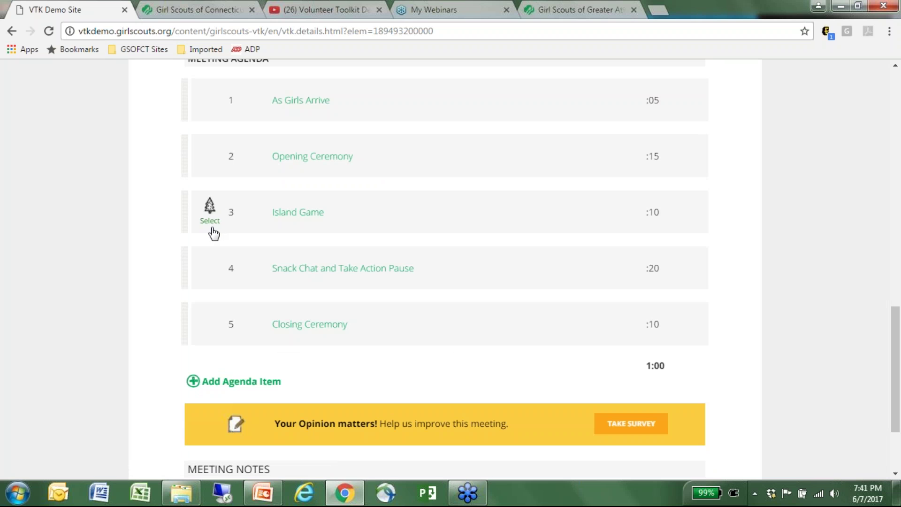
Delete the Opening Ceremony item from the Lupe/Honest and Fair meeting agenda and confirm its removal
scroll(411, 217, up, 5)
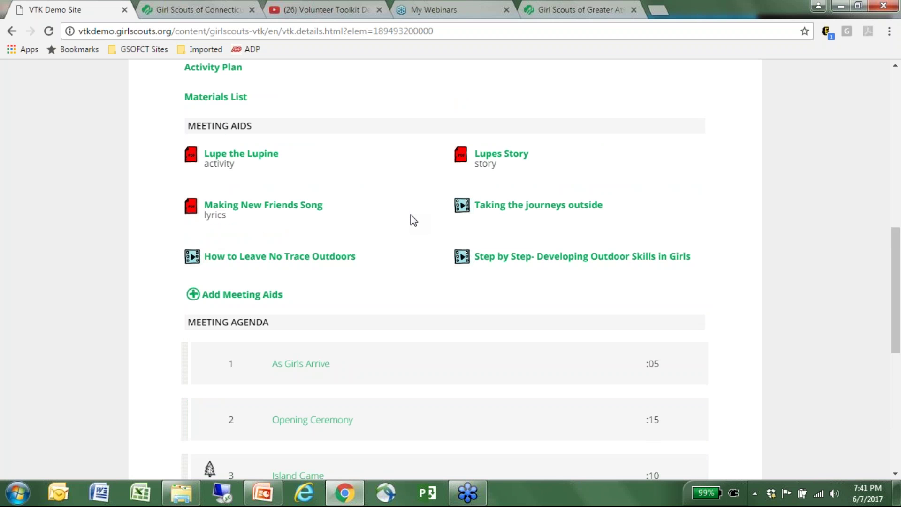
scroll(410, 216, up, 8)
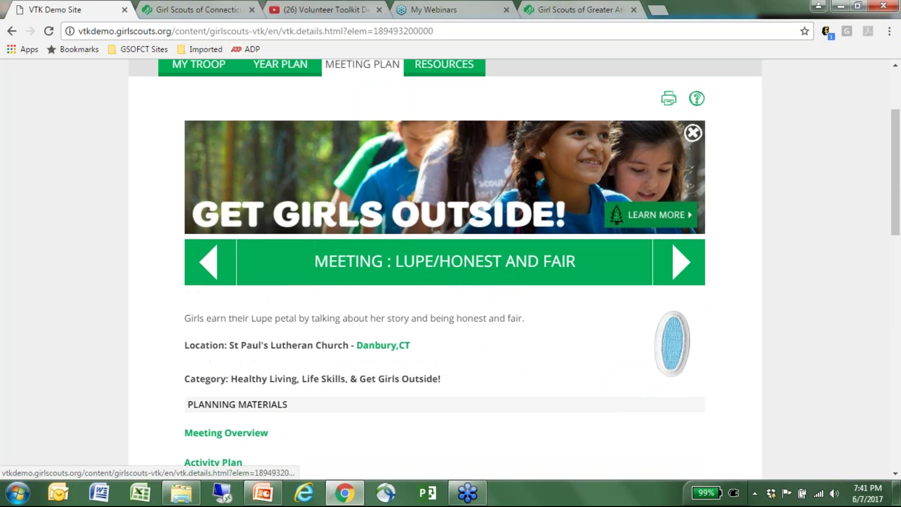
scroll(623, 315, down, 3)
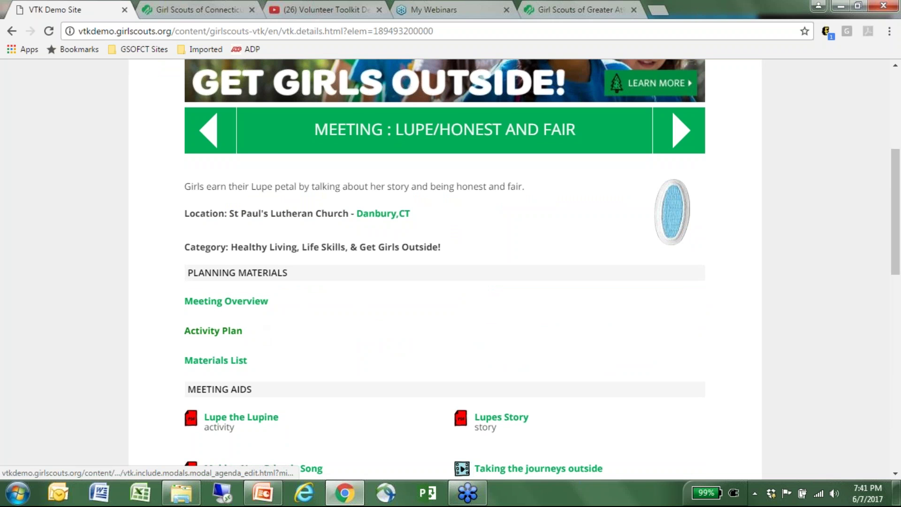
scroll(376, 344, down, 4)
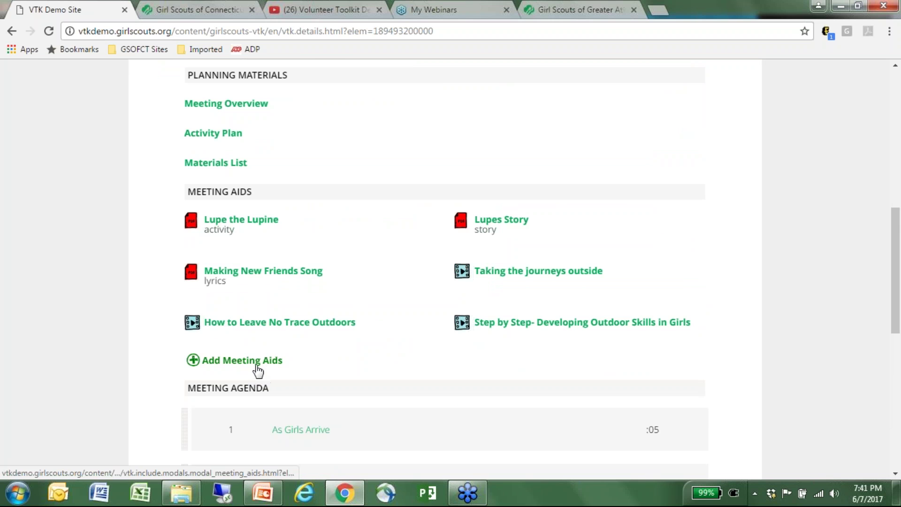
scroll(422, 358, down, 5)
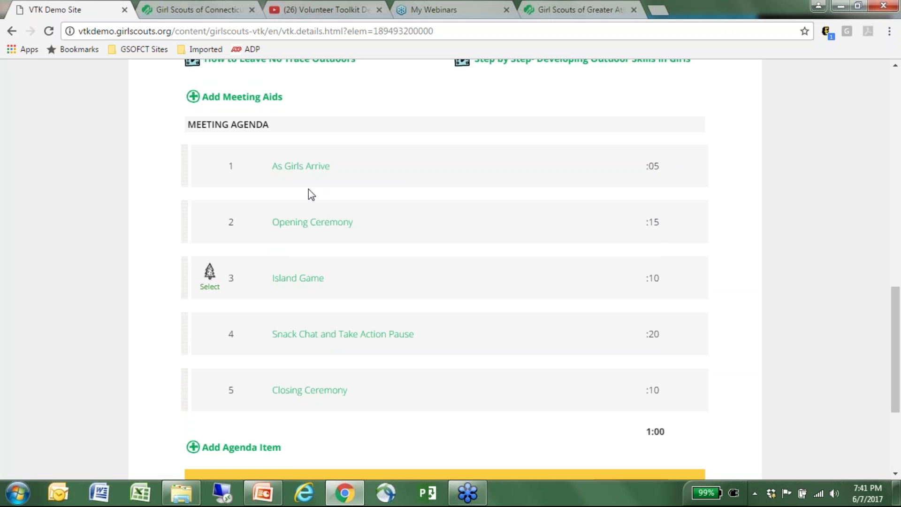
click(332, 230)
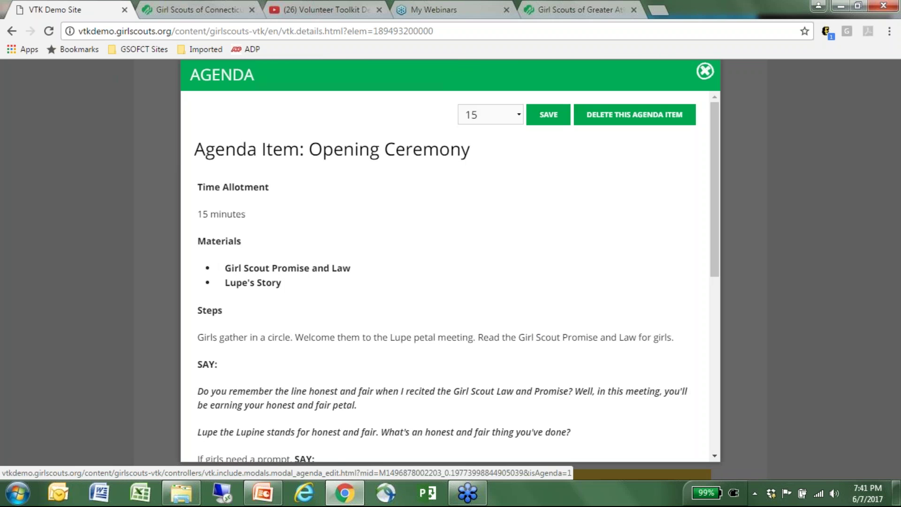
click(633, 119)
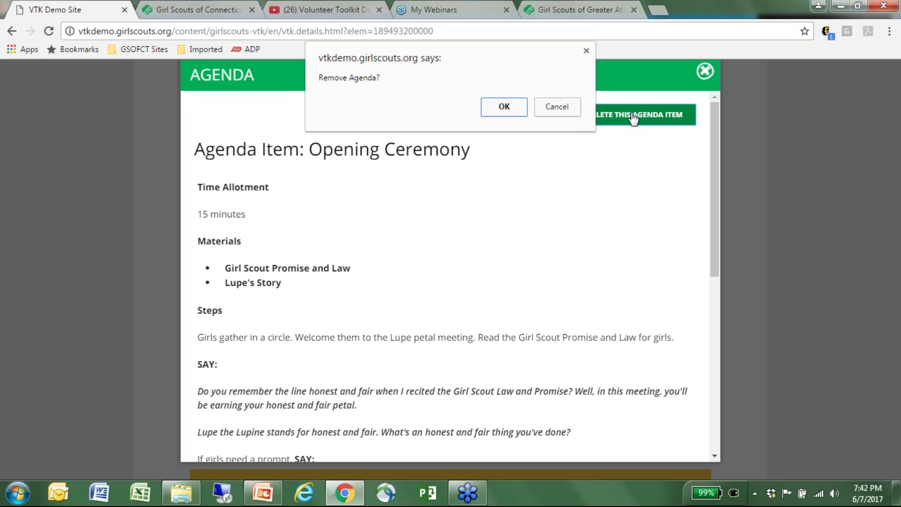
click(509, 112)
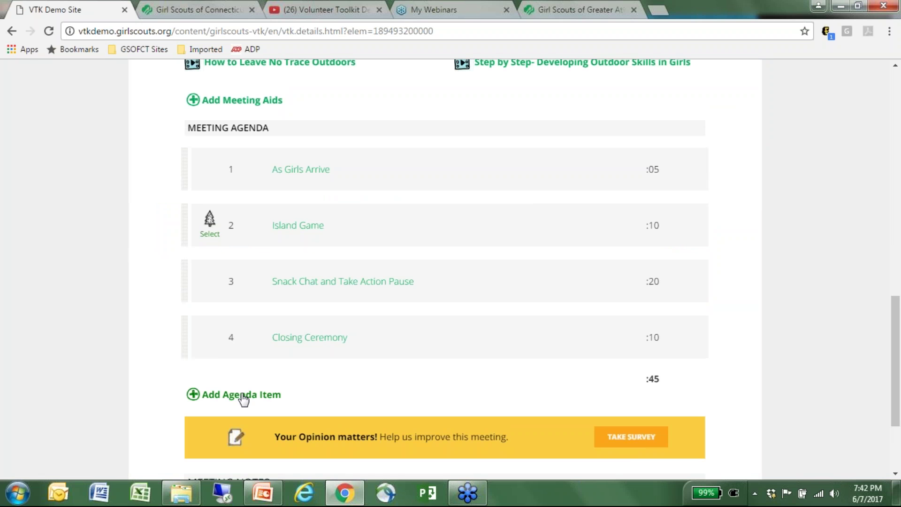
Go to the Resources section and list the Staying Safe on Adventures (Safety Activity Checkpoints) category
scroll(243, 400, down, 3)
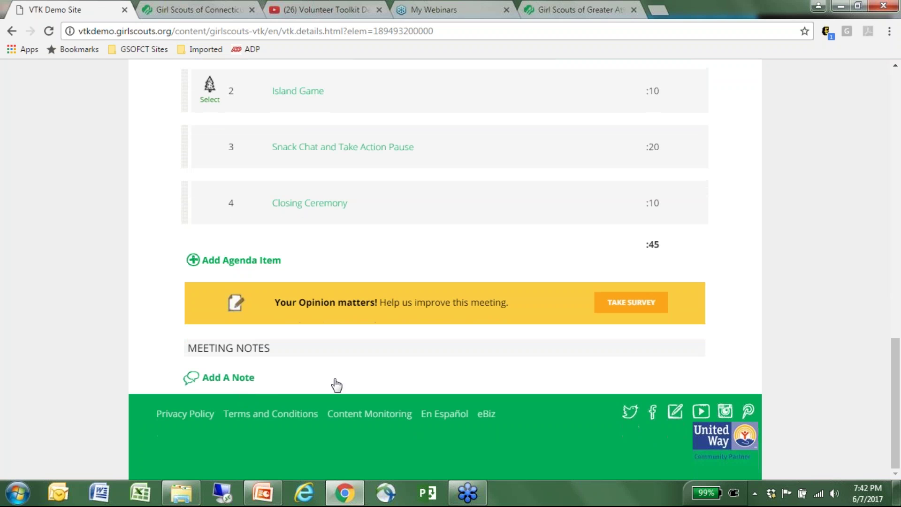
scroll(412, 373, up, 8)
scroll(209, 475, up, 4)
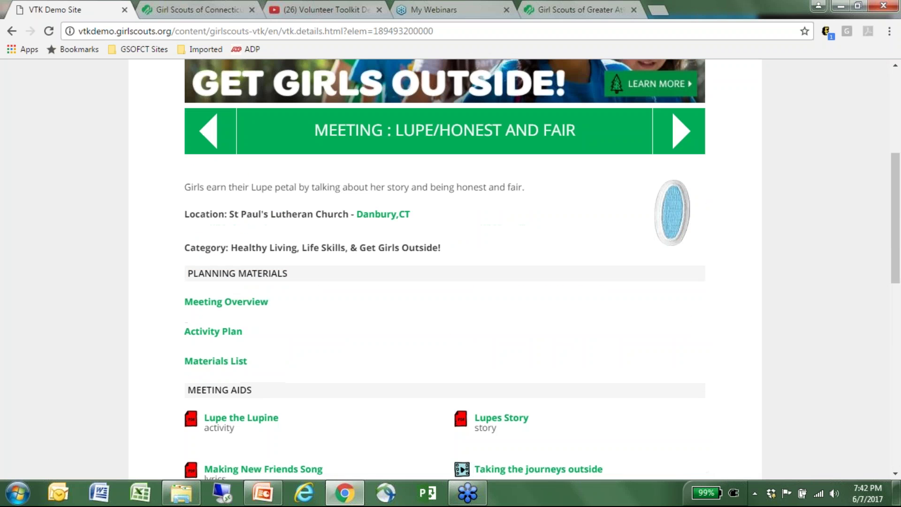
scroll(371, 119, up, 4)
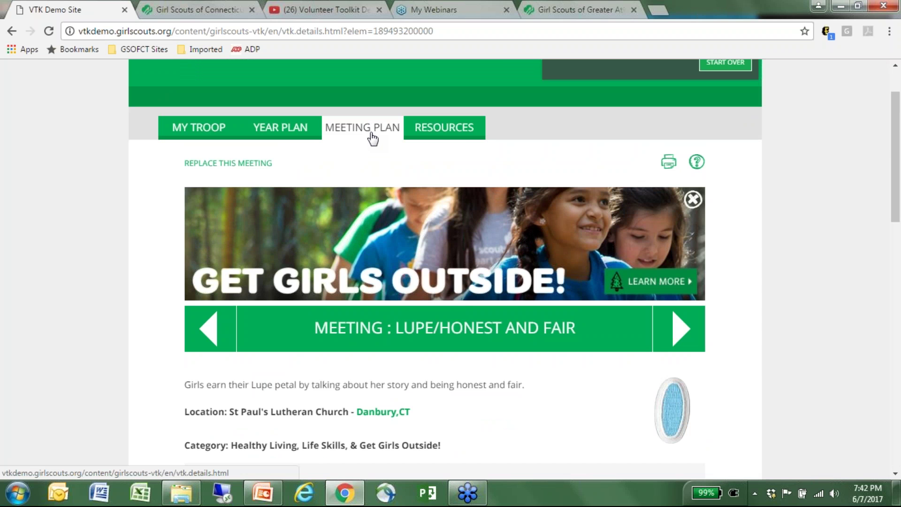
click(443, 132)
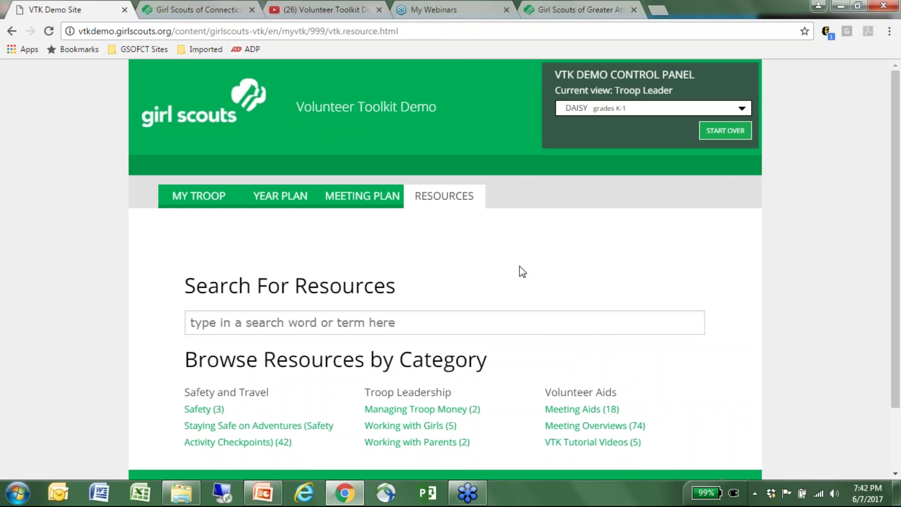
scroll(520, 269, down, 2)
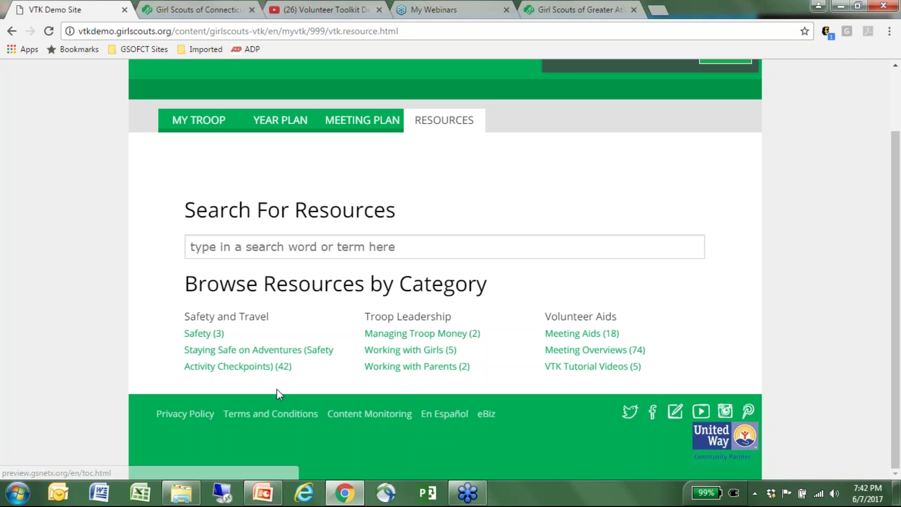
click(264, 352)
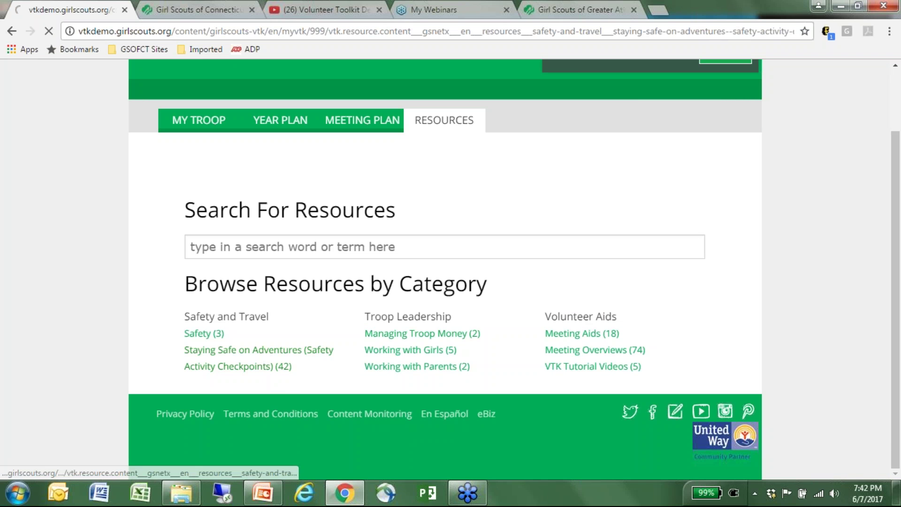
Find Hayrides among the Safety Activity Checkpoints and open its full checkpoints PDF
scroll(426, 290, down, 5)
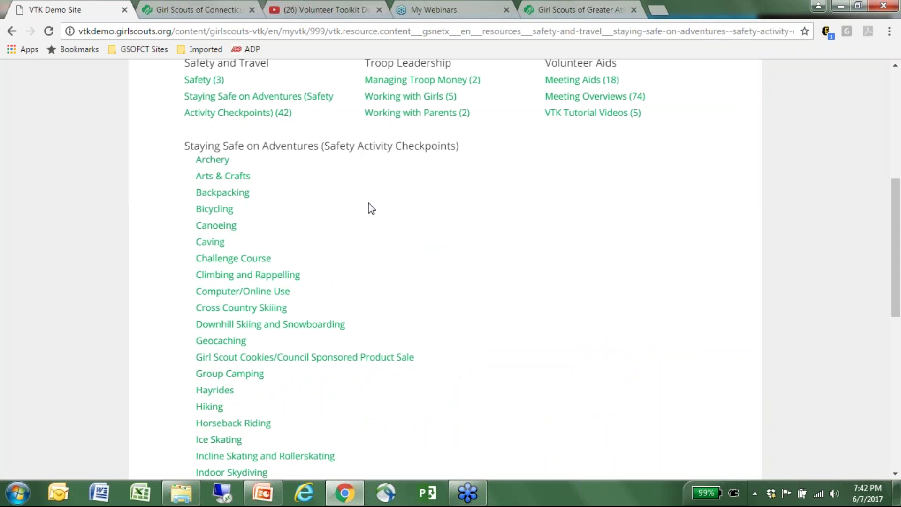
scroll(369, 204, down, 3)
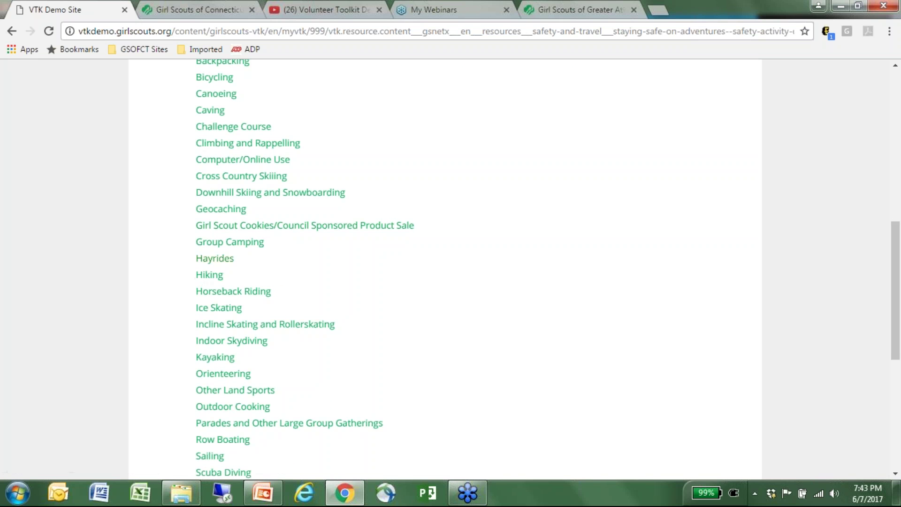
click(223, 260)
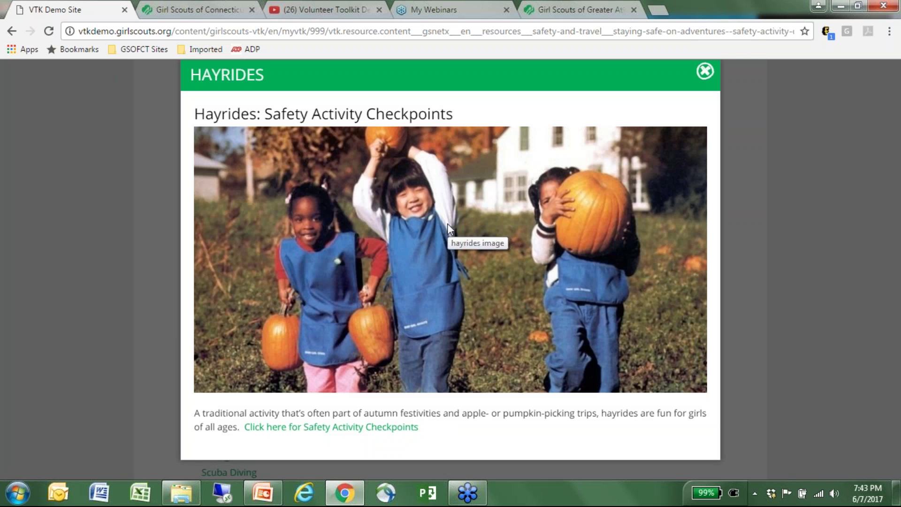
click(382, 429)
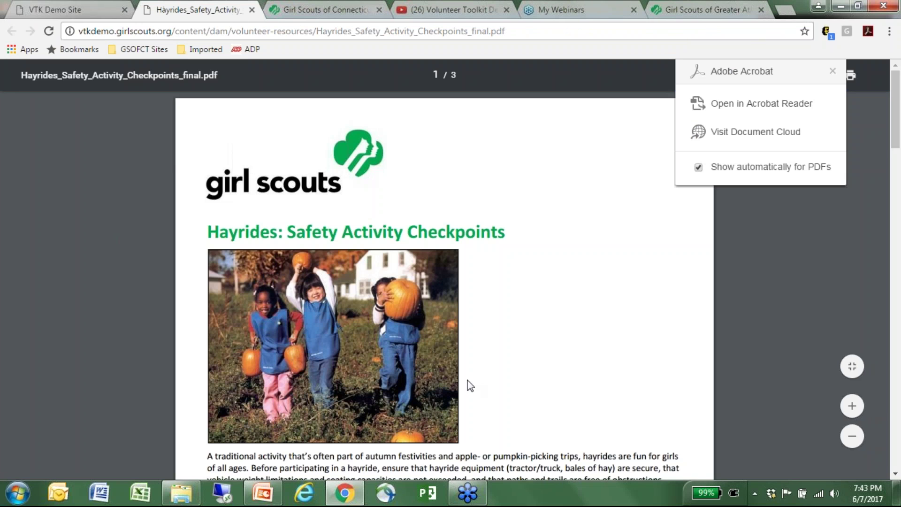
Read through the Hayrides Safety Activity Checkpoints document, then close both the PDF and the Hayrides summary
scroll(534, 347, down, 6)
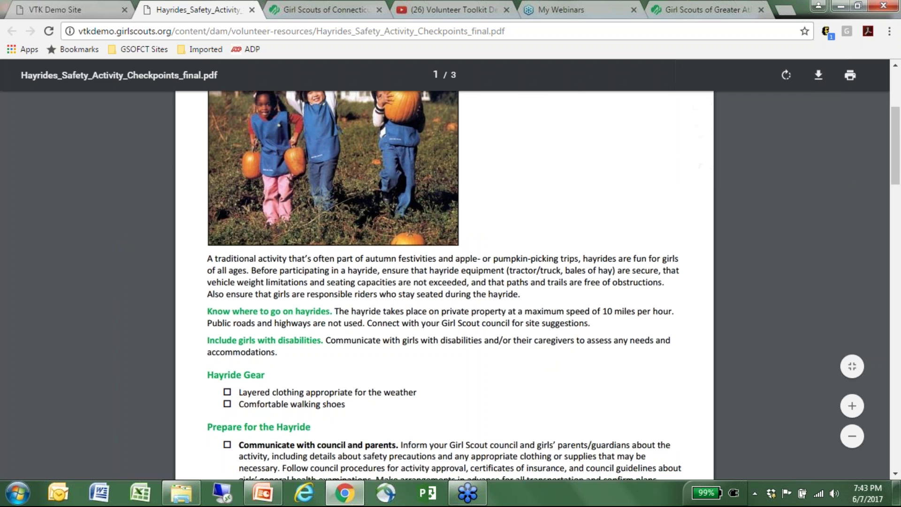
scroll(240, 413, down, 1)
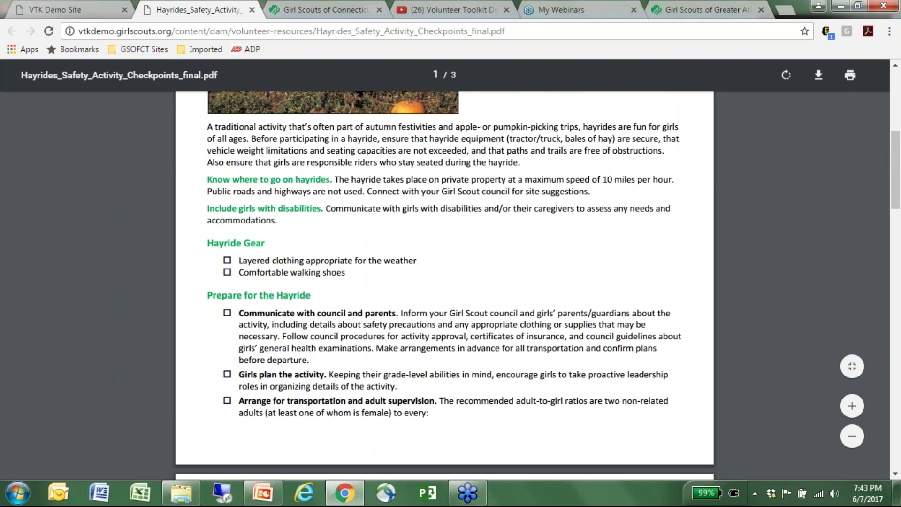
scroll(445, 270, down, 4)
scroll(445, 270, down, 8)
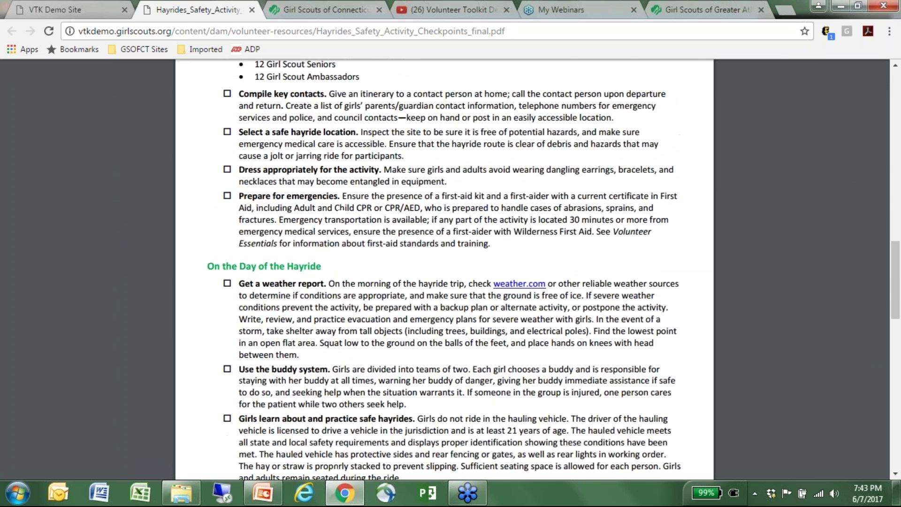
scroll(444, 271, down, 3)
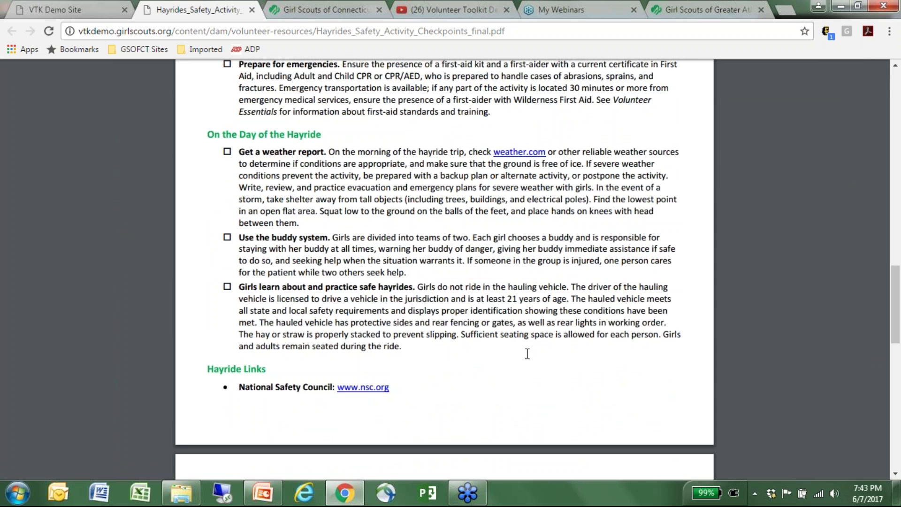
scroll(527, 354, up, 15)
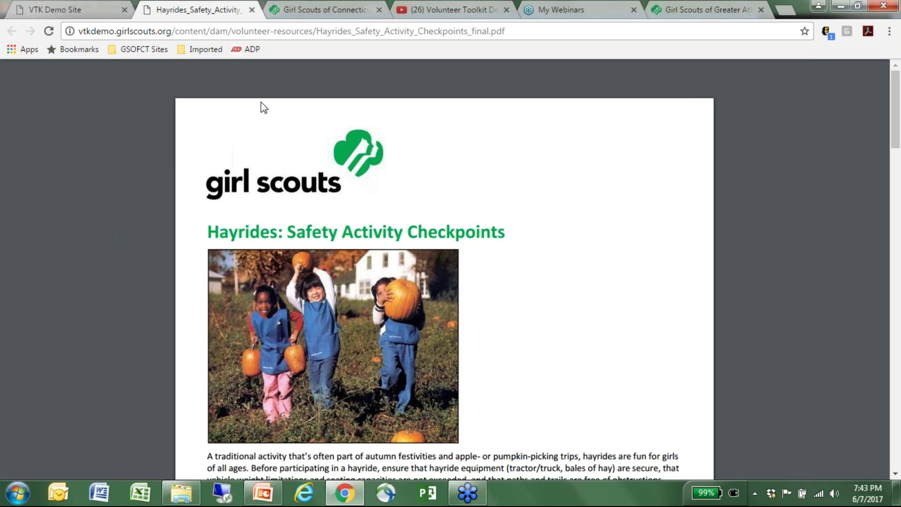
click(252, 10)
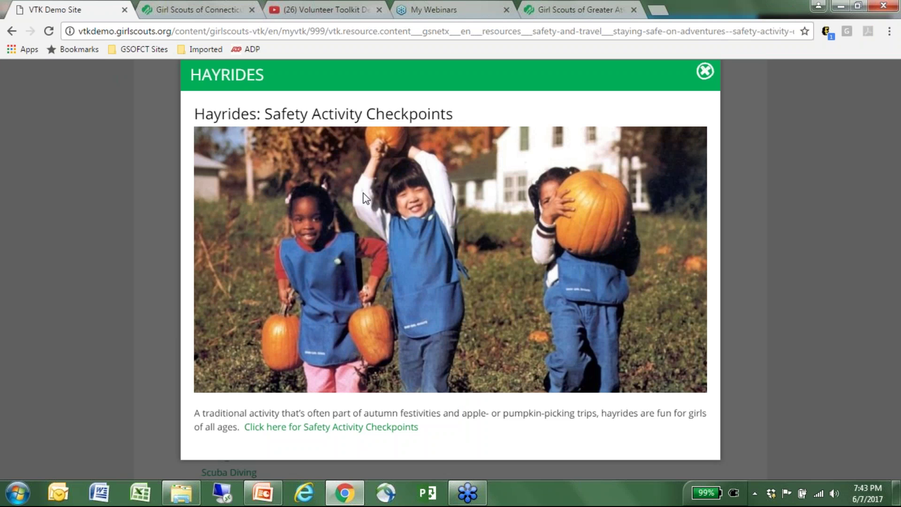
click(705, 73)
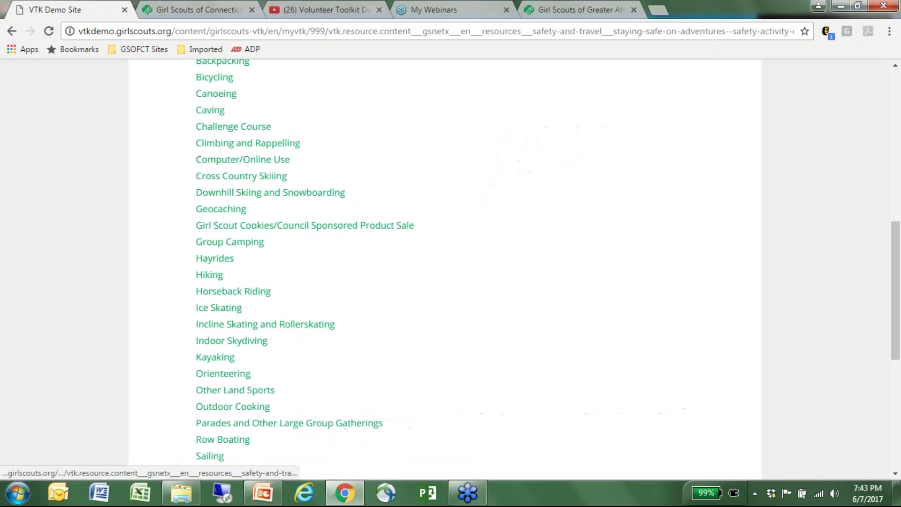
Revisit the meeting plan and the year plan, then show the troop roster
scroll(521, 251, up, 10)
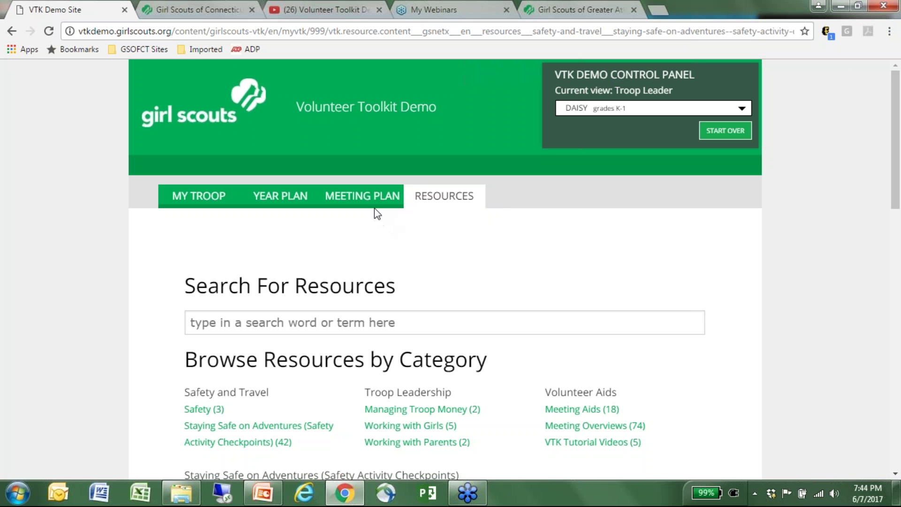
click(390, 206)
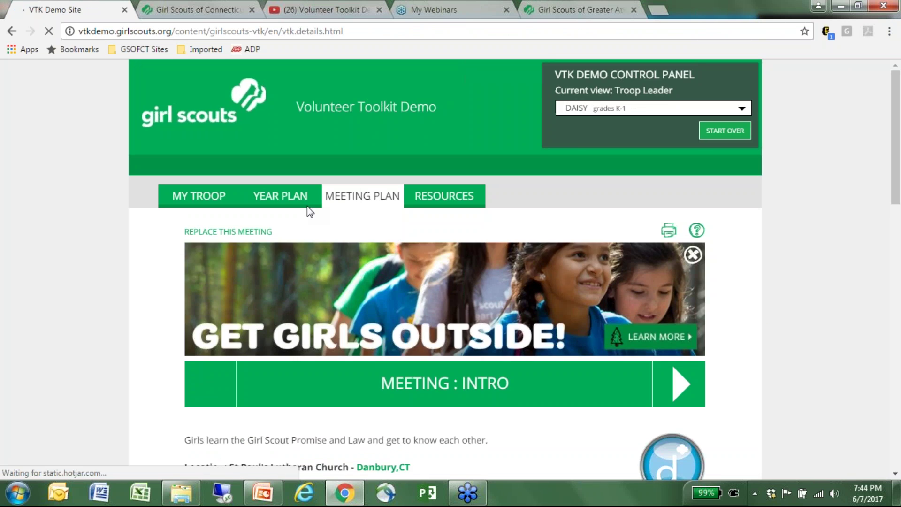
click(281, 196)
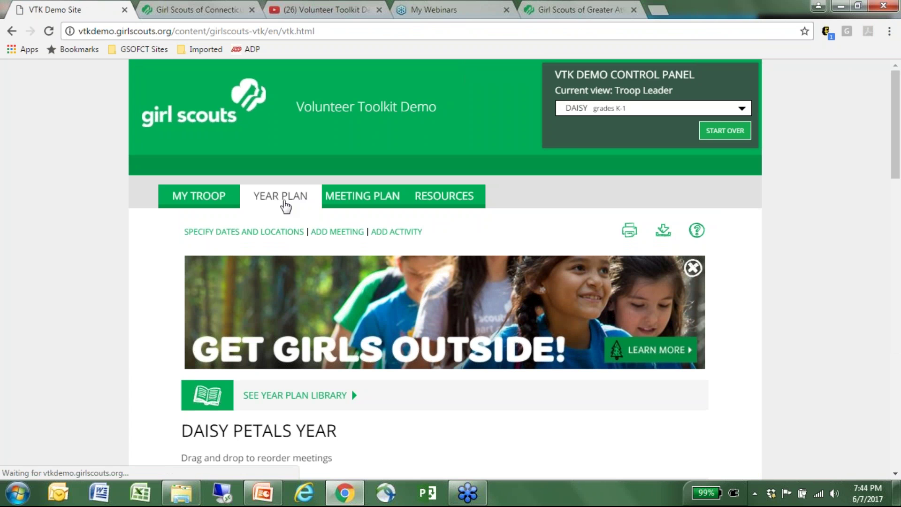
click(217, 206)
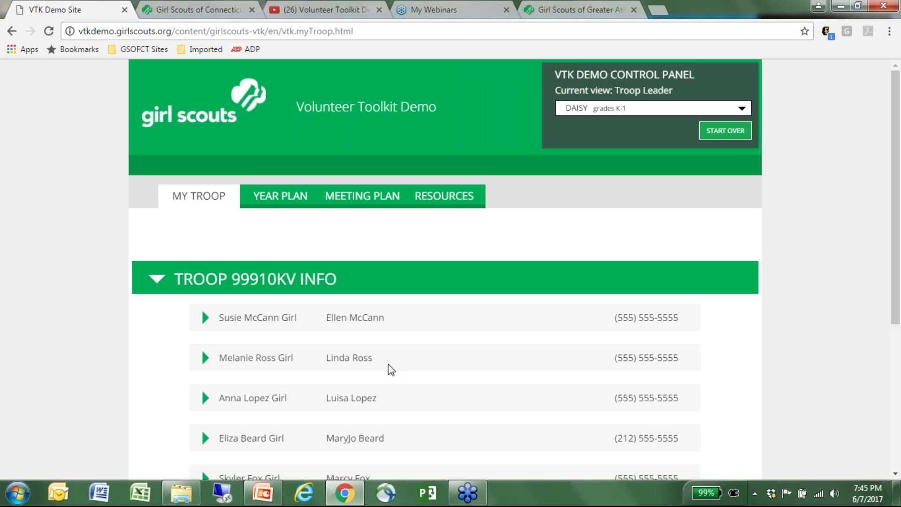
Return to the Daisy Petals Year plan and look over its list of meetings
click(289, 199)
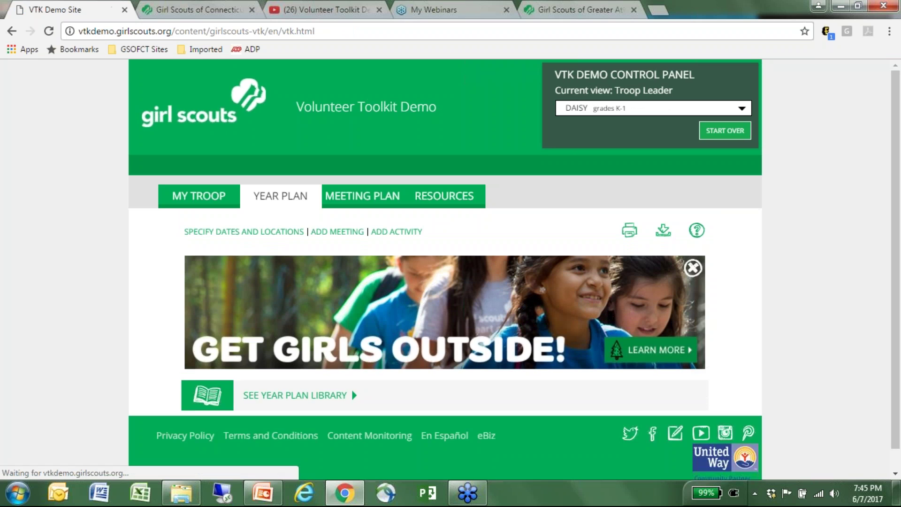
scroll(475, 365, down, 5)
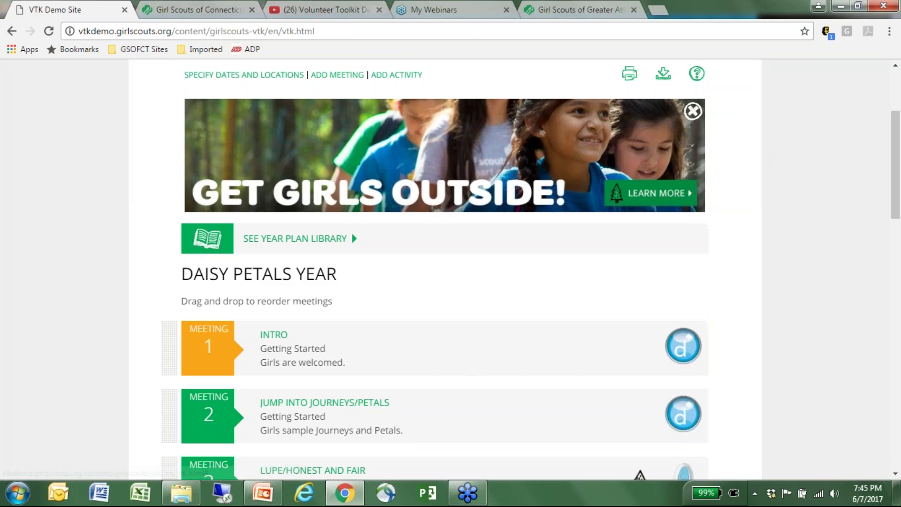
scroll(450, 268, down, 3)
scroll(451, 267, up, 6)
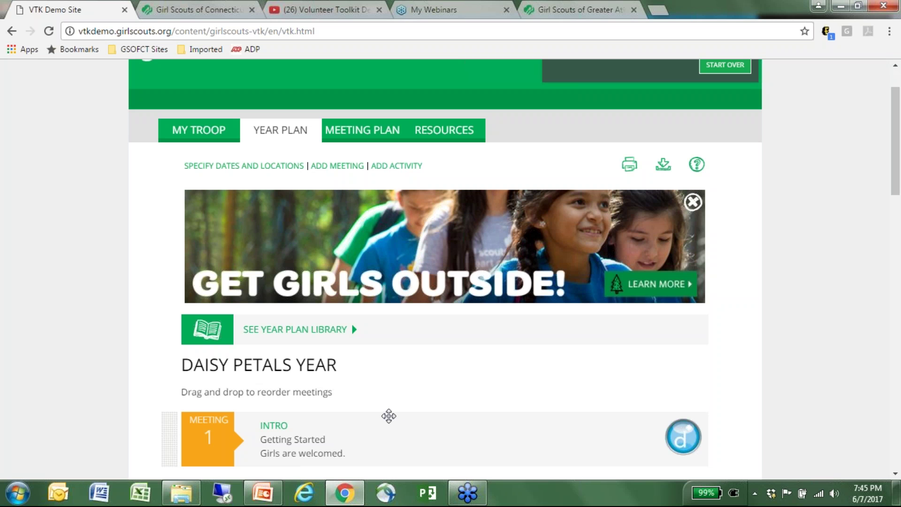
Open the Intro meeting plan and review its details, planning materials and meeting aids
click(377, 136)
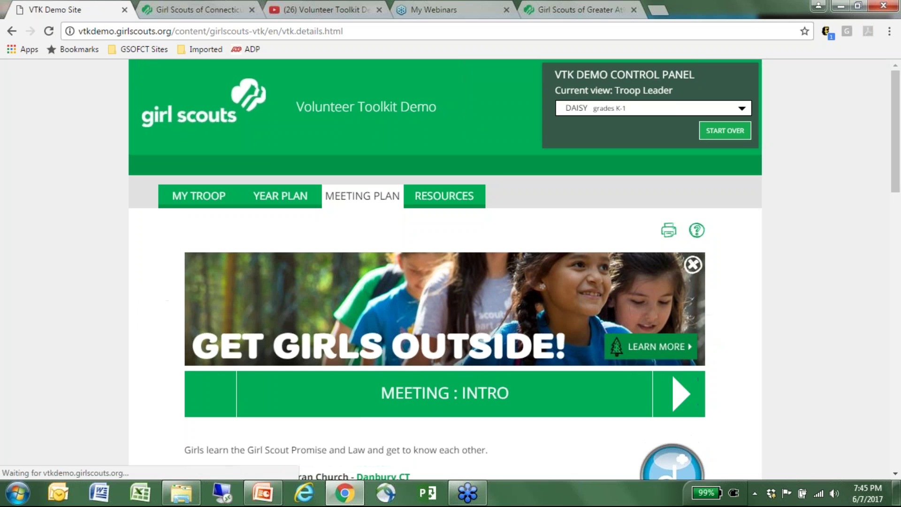
scroll(493, 311, down, 4)
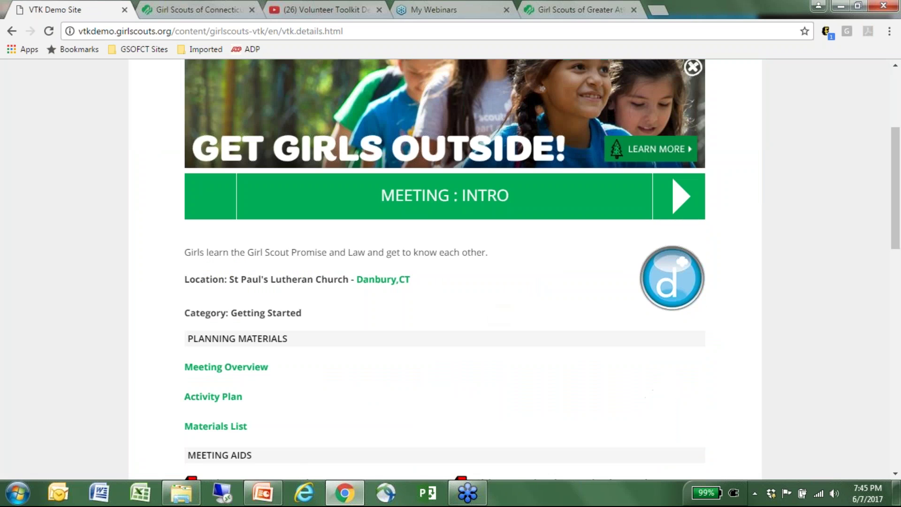
scroll(540, 270, down, 3)
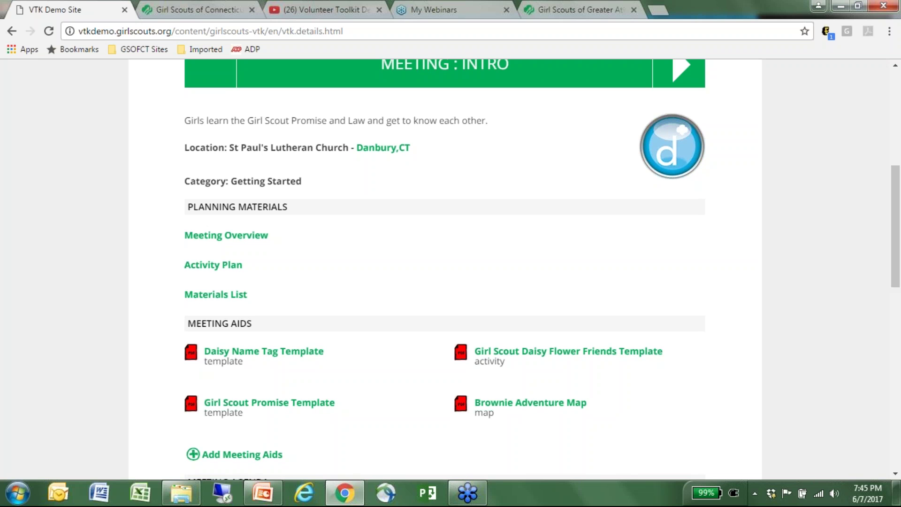
Look over the Intro meeting's agenda items and notes section, and return to the meeting heading
scroll(451, 267, down, 4)
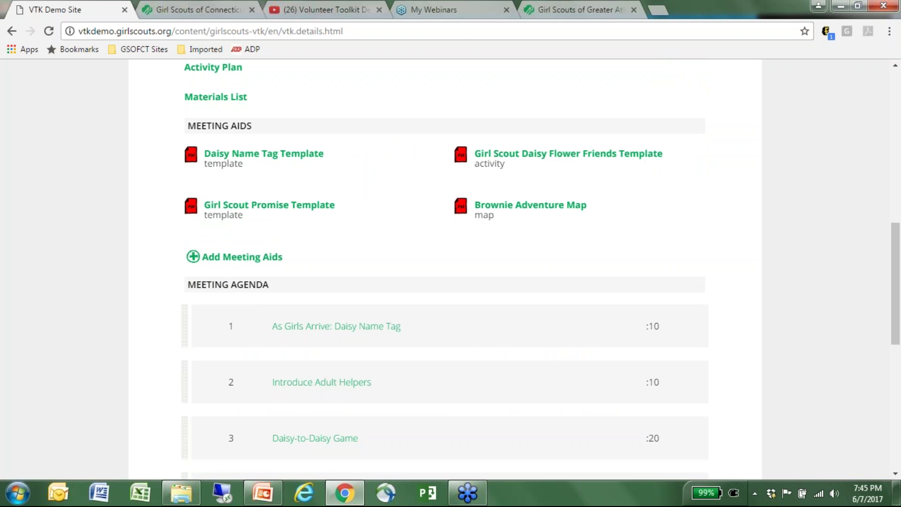
scroll(558, 312, down, 3)
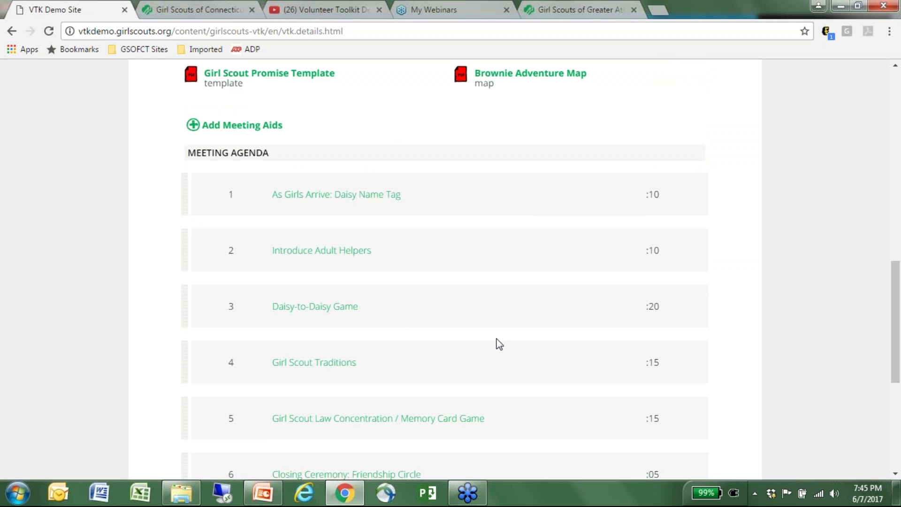
scroll(500, 344, down, 3)
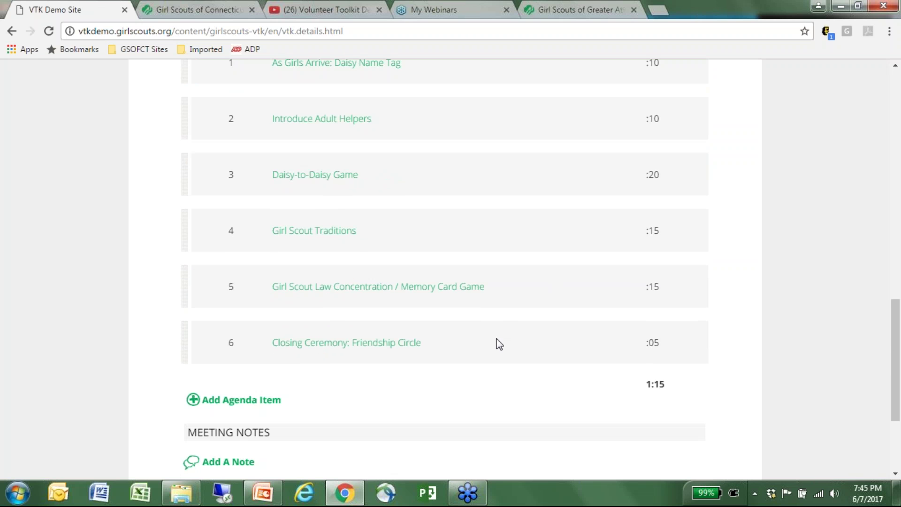
scroll(500, 344, up, 12)
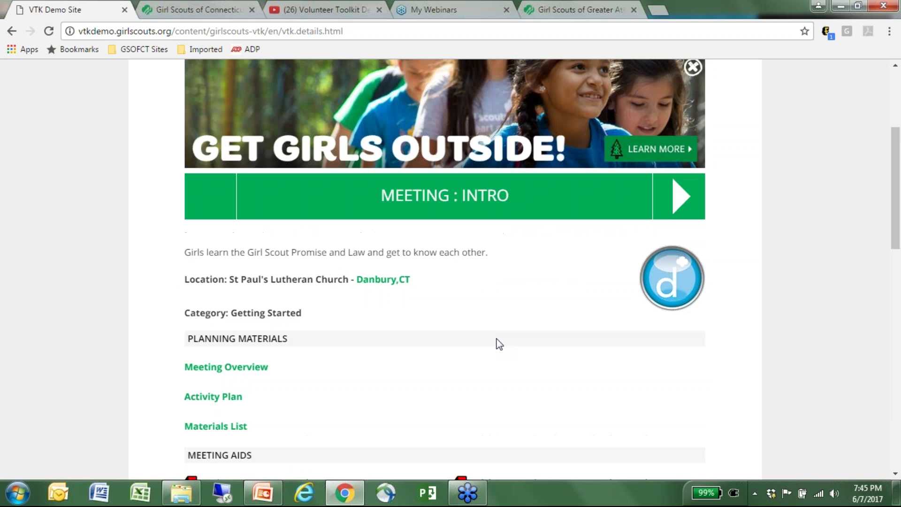
scroll(500, 344, up, 3)
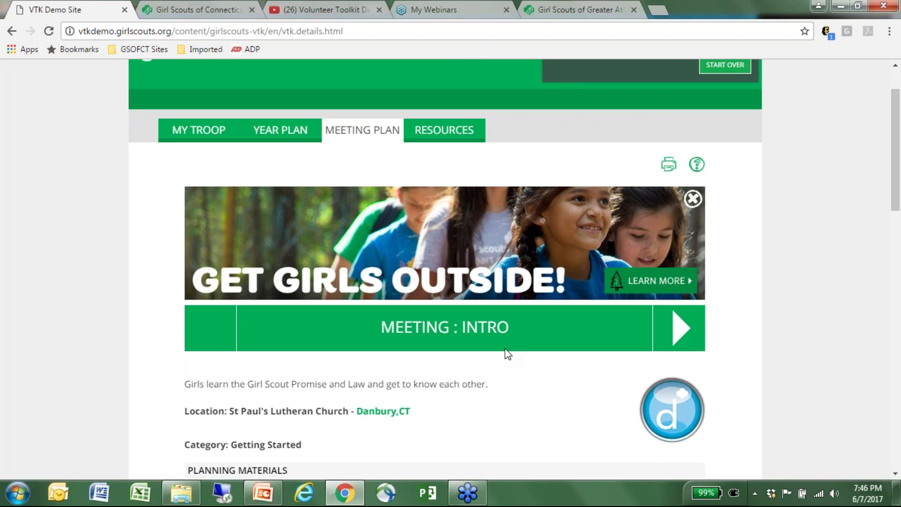
Show the resource search and browse categories, and go back to the year plan
click(444, 133)
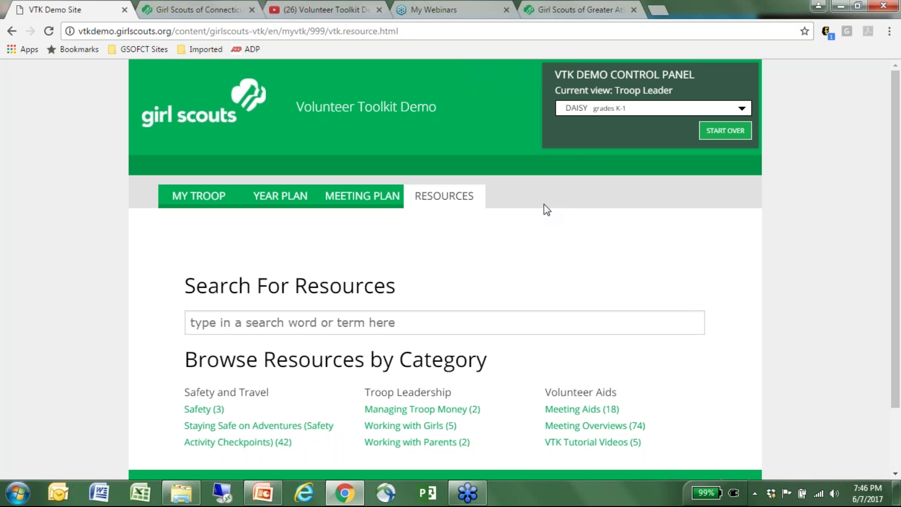
click(280, 207)
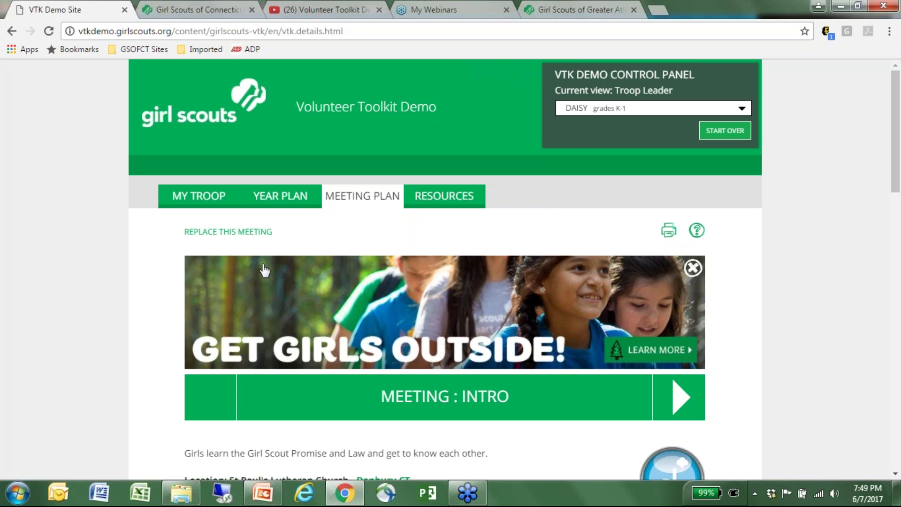
Show the troop roster, and collapse and re-expand the troop info section
click(209, 201)
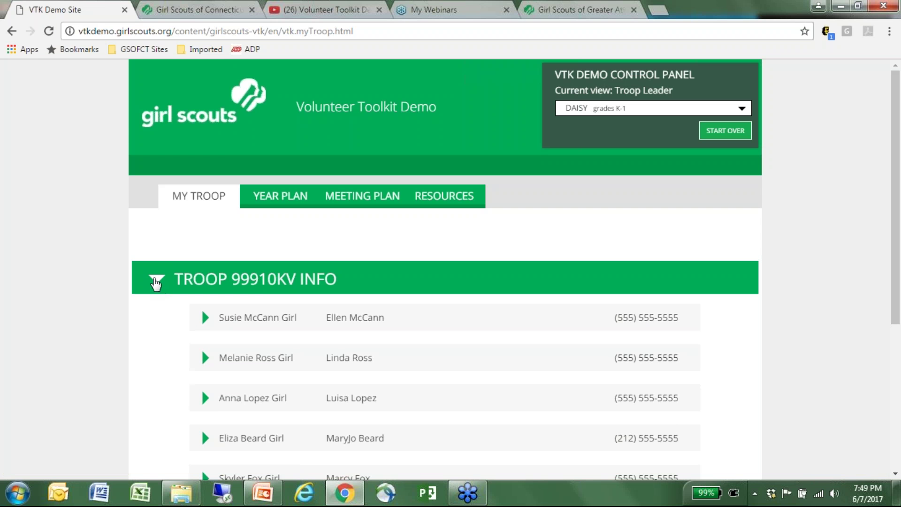
click(153, 276)
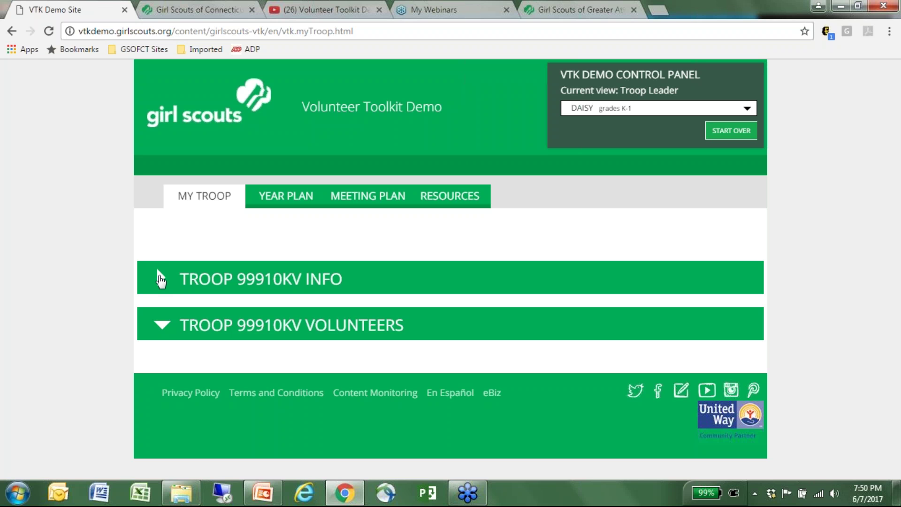
click(161, 280)
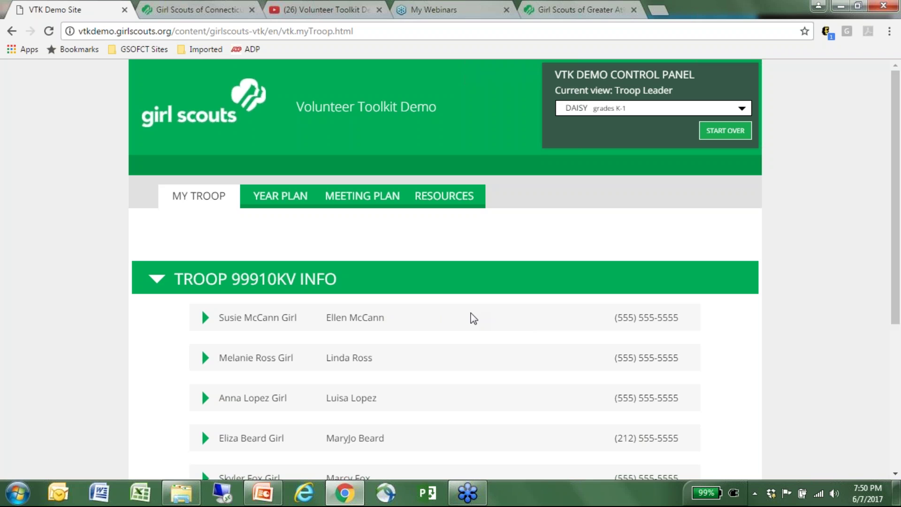
Reopen the Intro meeting plan and review its description, location, planning materials and meeting aids
click(362, 197)
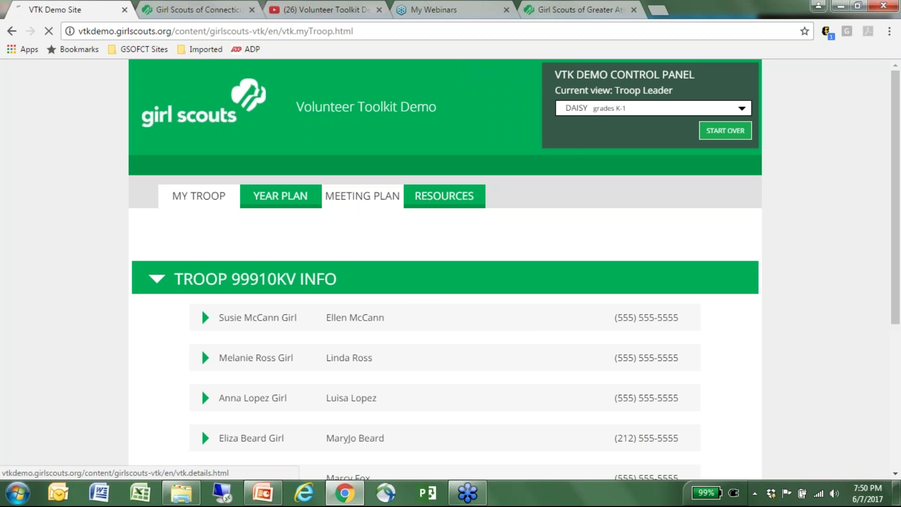
scroll(445, 281, down, 4)
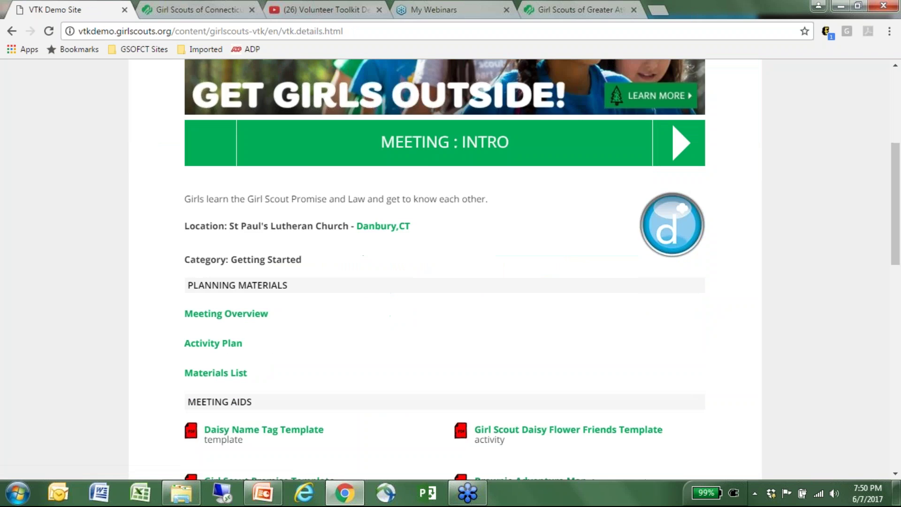
scroll(282, 311, down, 1)
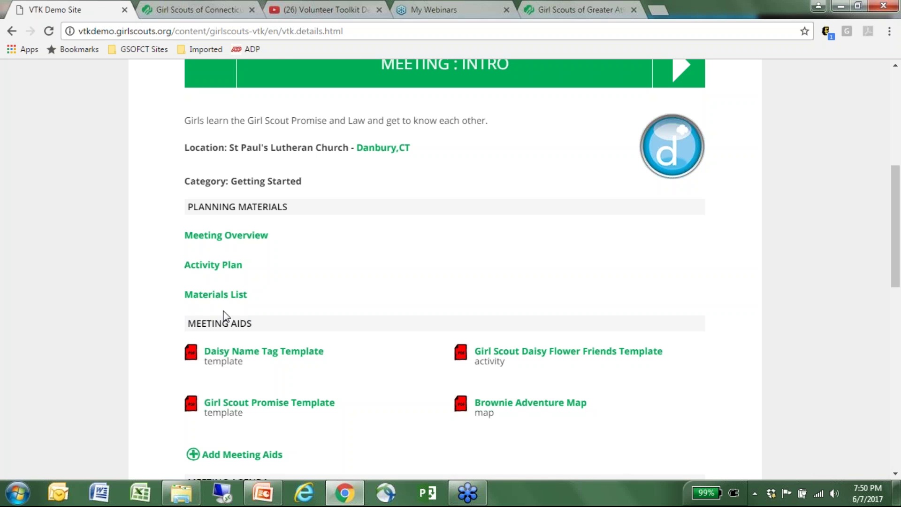
scroll(224, 316, up, 3)
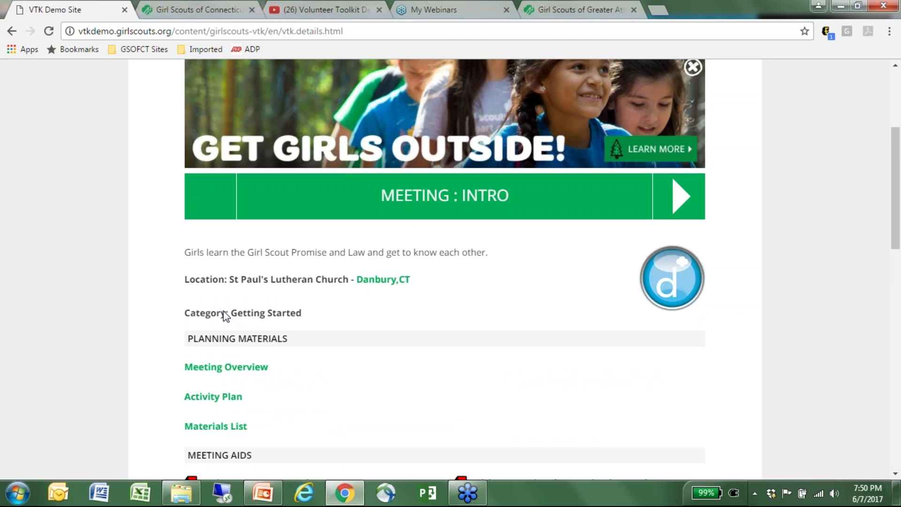
scroll(400, 345, up, 4)
View the resource categories for safety, troop leadership and volunteer aids, and return to the Intro meeting plan
click(448, 197)
scroll(570, 373, down, 2)
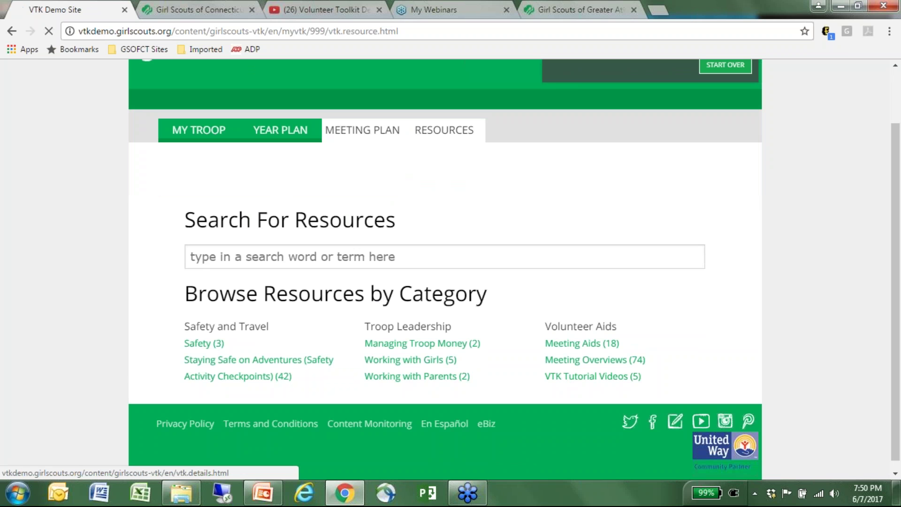
click(363, 130)
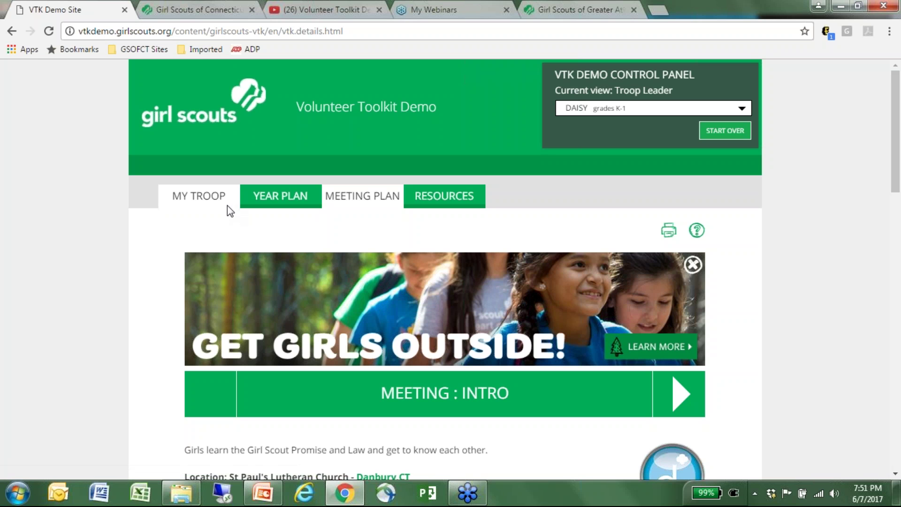
Look through the list of girls and their parent contacts in the troop info
click(199, 196)
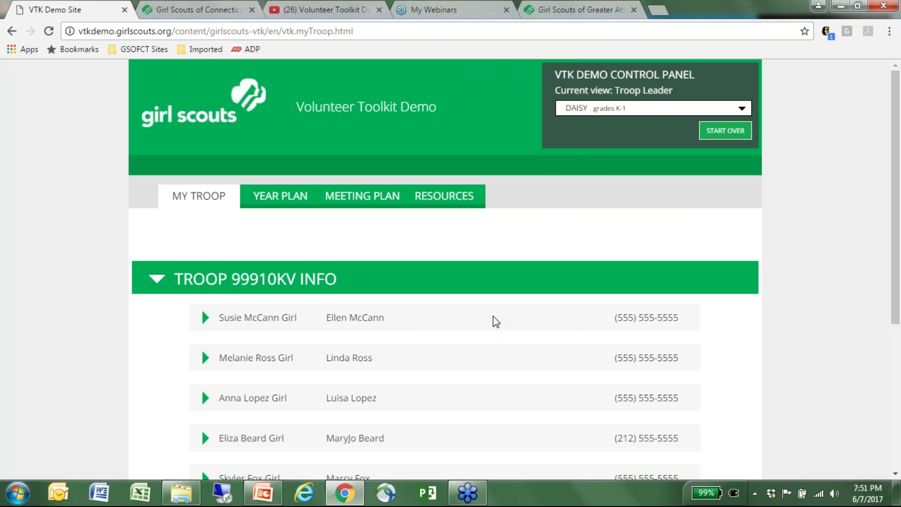
scroll(567, 327, down, 3)
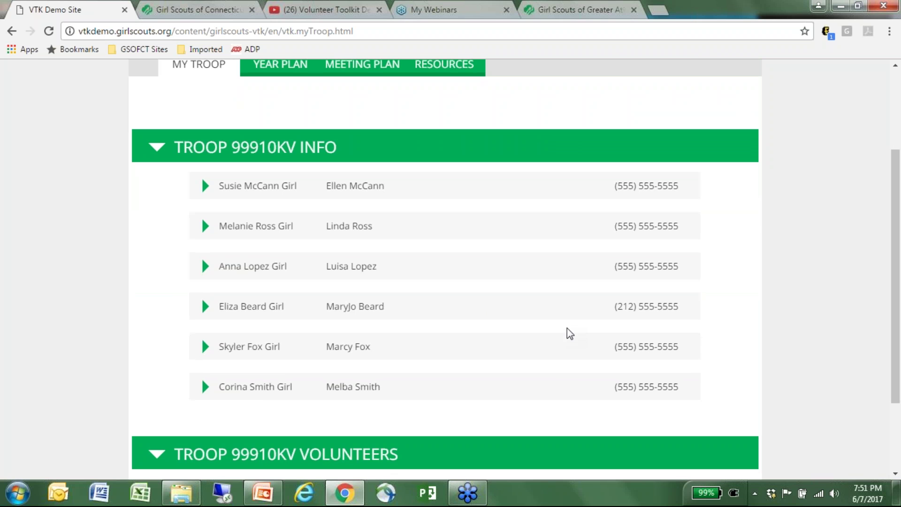
scroll(567, 328, up, 3)
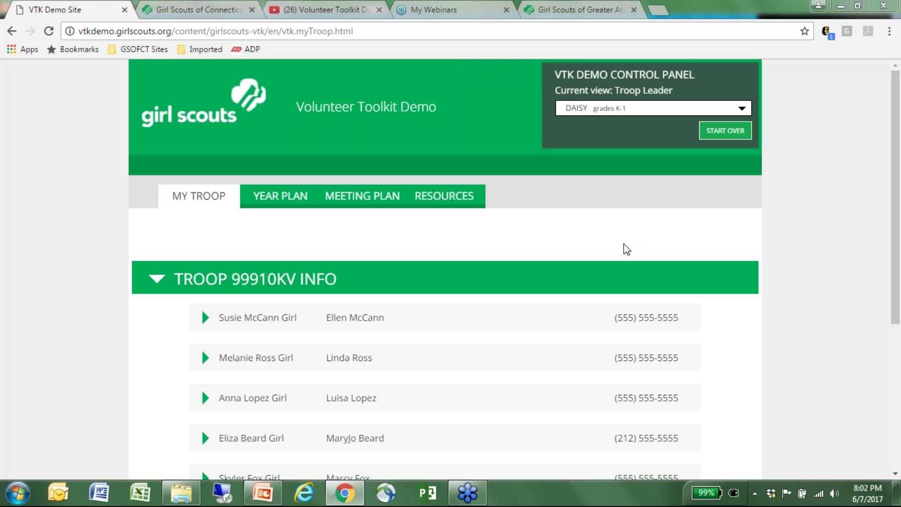
Revisit the Daisy meeting plan and switch the demo's troop level to Junior, grades 4-5
click(390, 207)
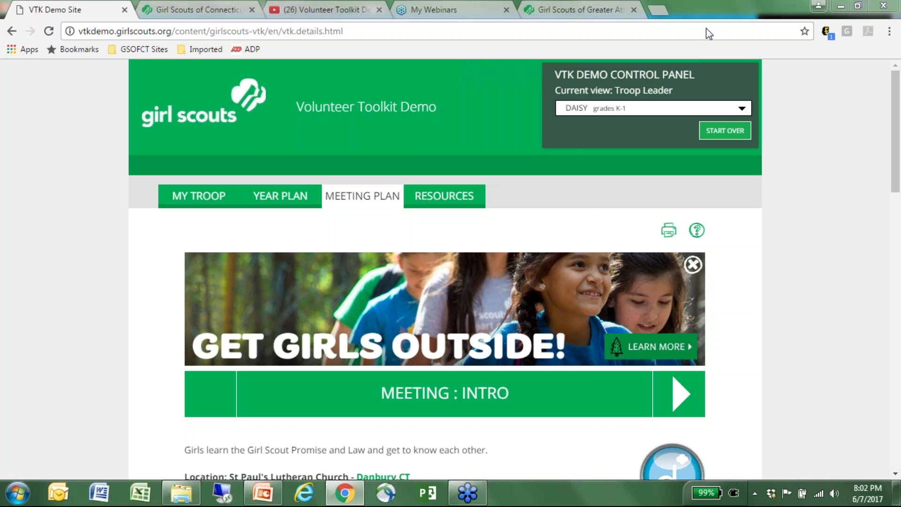
click(739, 111)
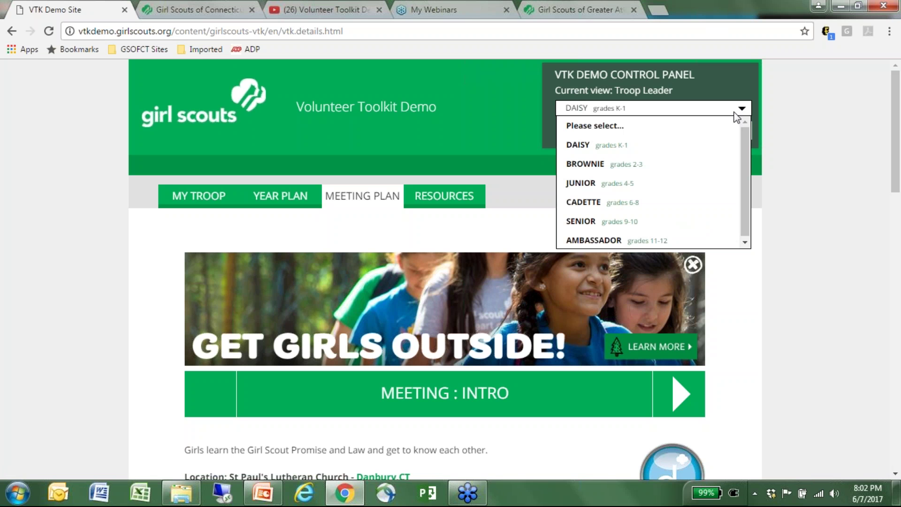
click(615, 187)
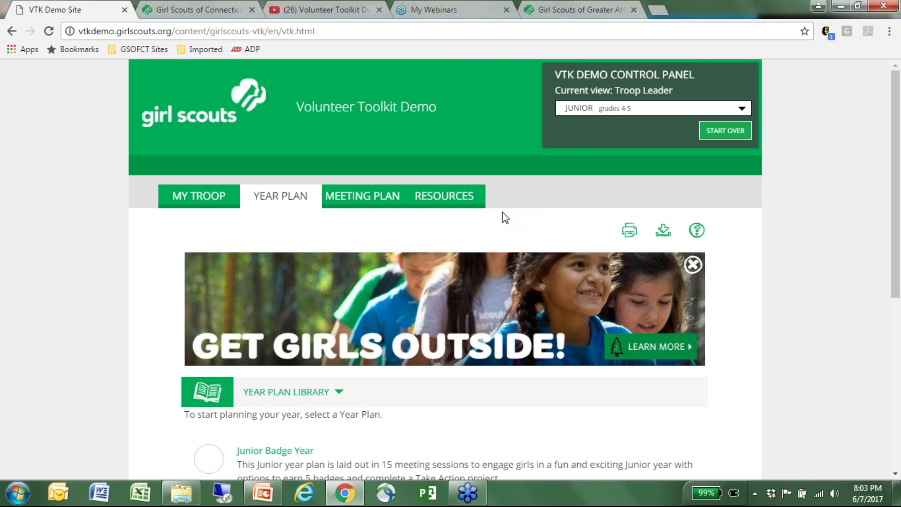
Switch to the Volunteer Toolkit Demo video on YouTube and look over the related training videos
click(344, 13)
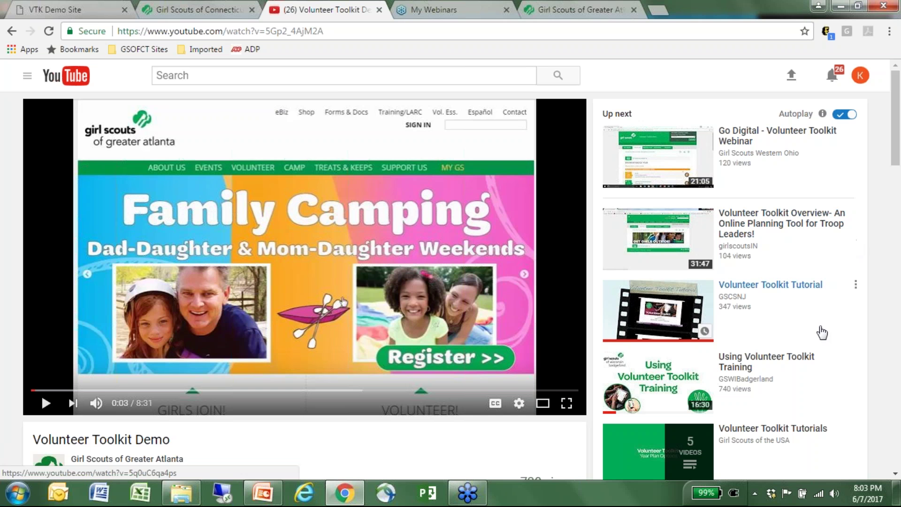
scroll(826, 350, down, 3)
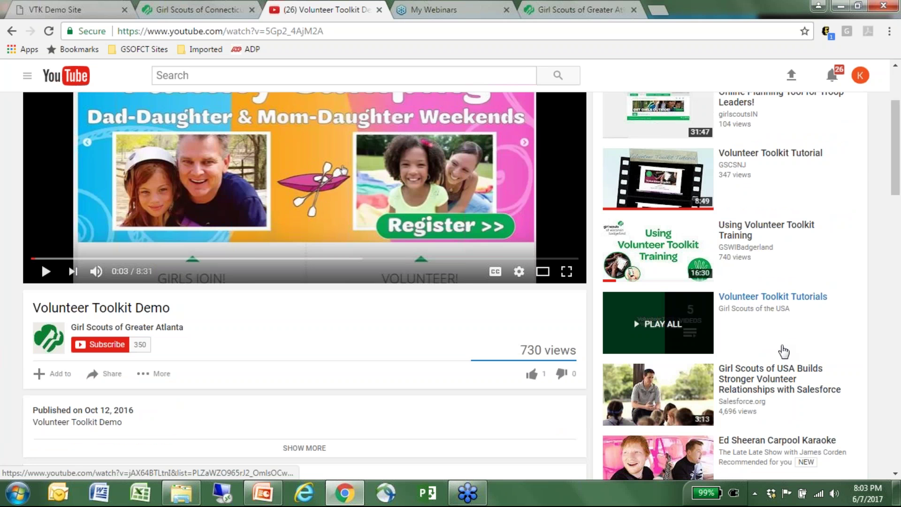
scroll(783, 350, up, 3)
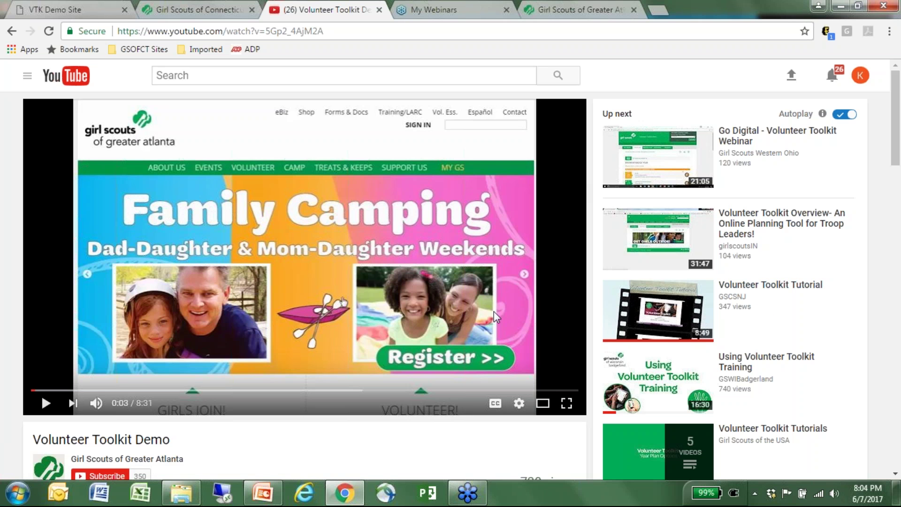
Switch to the PowerPoint slide show and advance from the MyGS Sign In slide to the title "6 Reasons to Love the VTK"
click(263, 492)
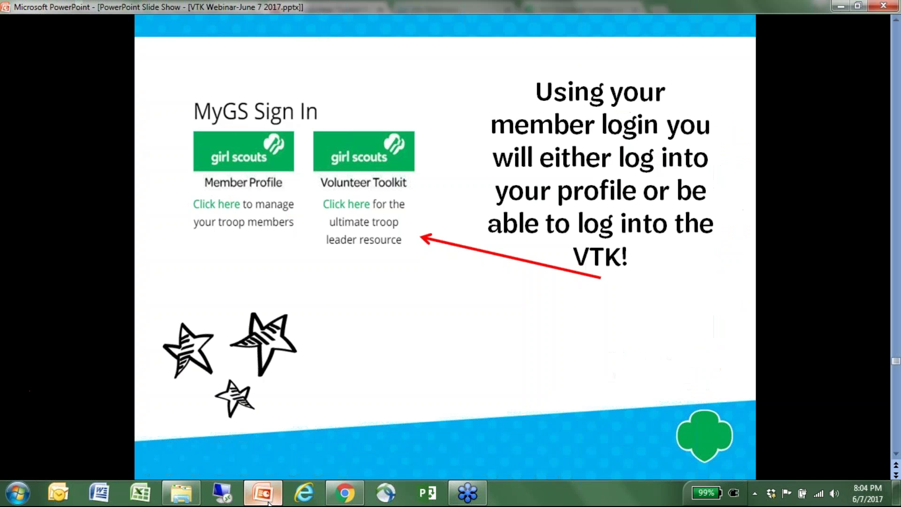
click(378, 394)
click(378, 394)
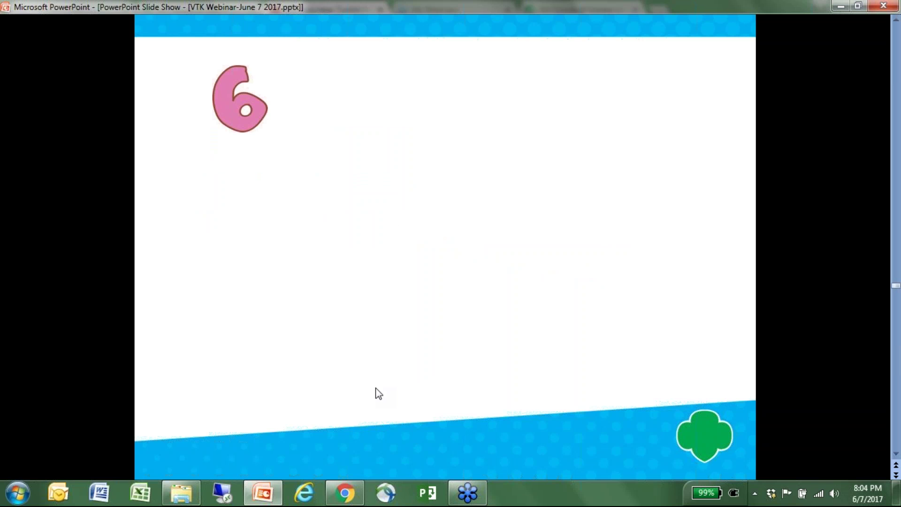
click(378, 394)
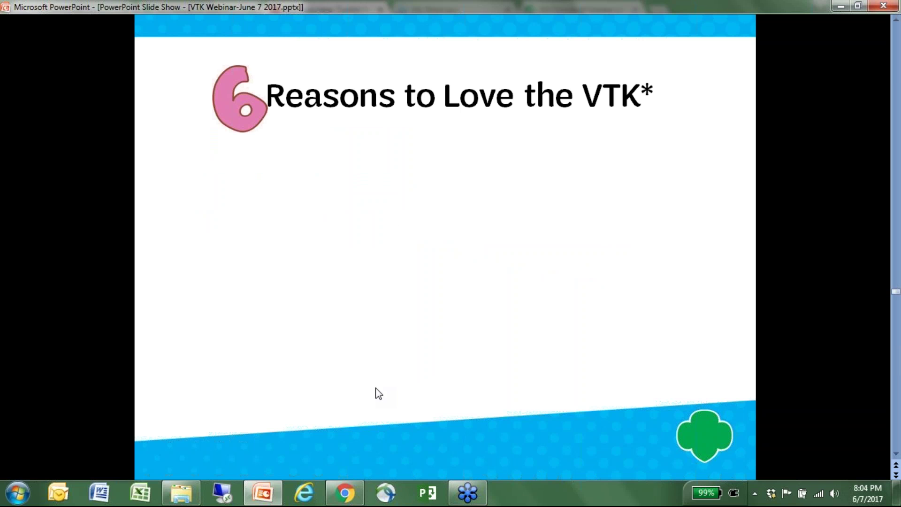
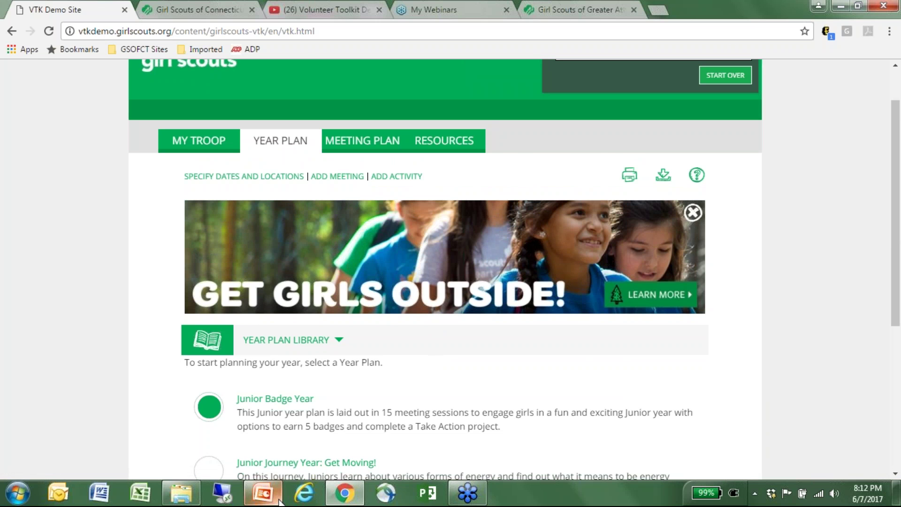
Show the "Now what do I do?" slide in PowerPoint and return to the Junior year plan in Chrome
click(262, 493)
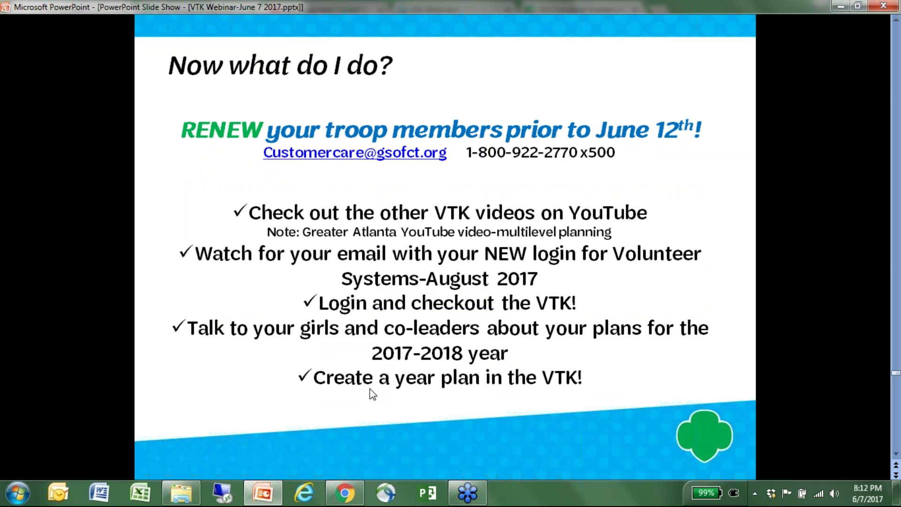
click(261, 492)
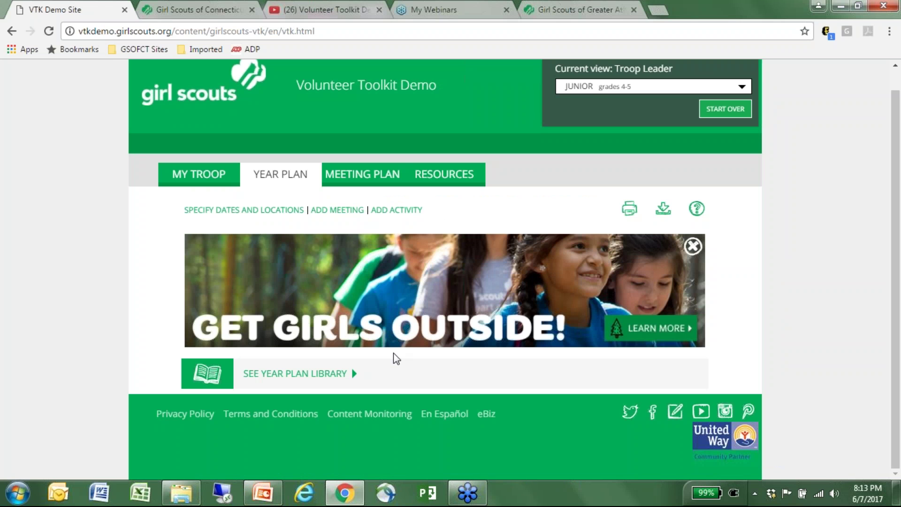
Open the Junior Intro meeting plan and review its planning materials, meeting aids and agenda
click(388, 180)
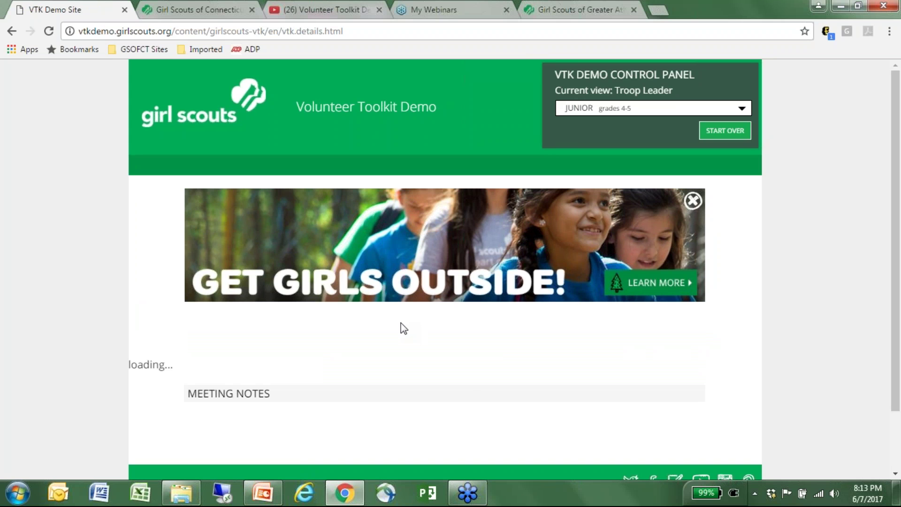
scroll(400, 327, down, 5)
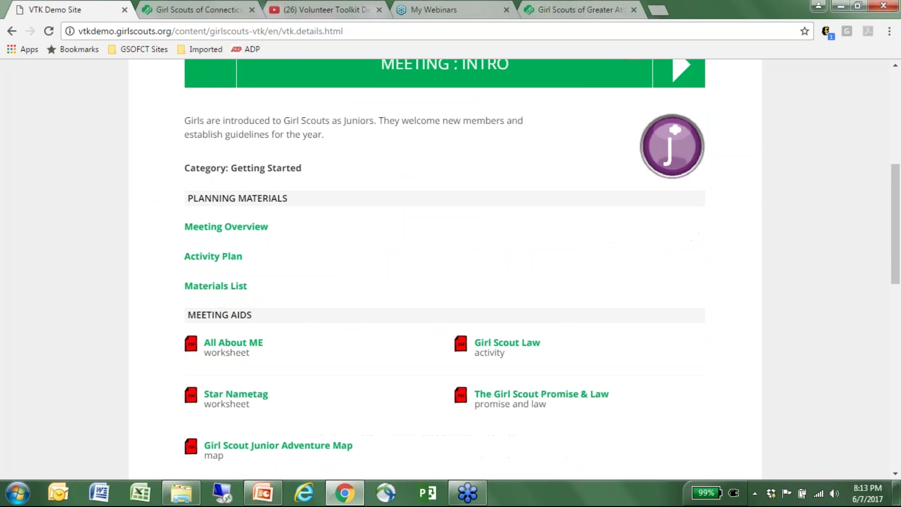
scroll(446, 267, down, 7)
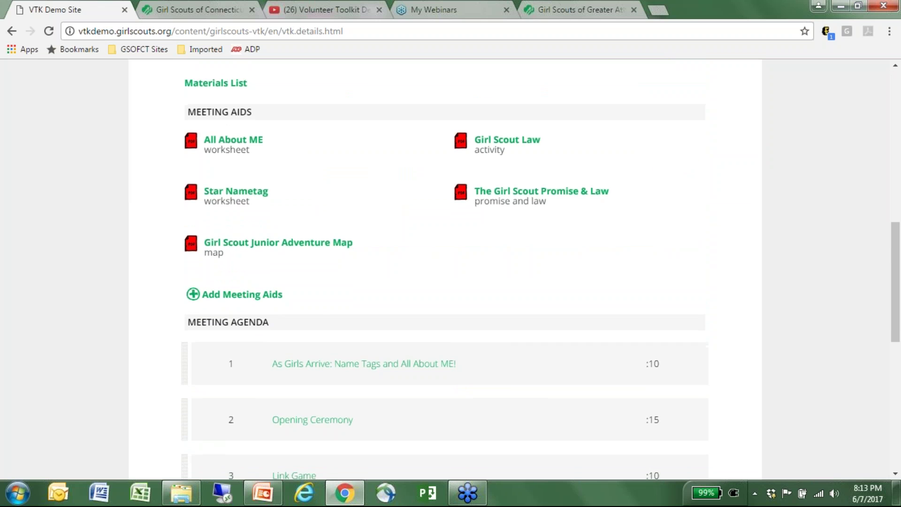
scroll(445, 267, up, 5)
scroll(445, 268, up, 5)
scroll(394, 356, down, 3)
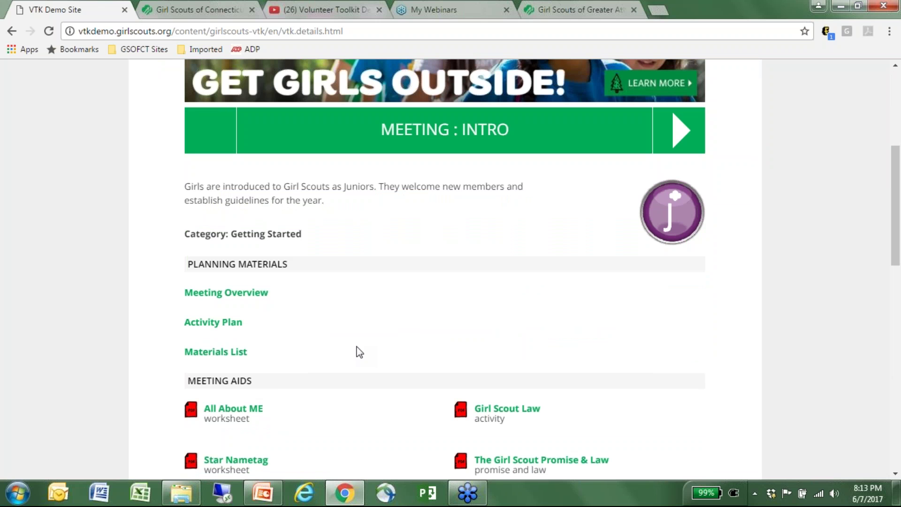
Review the Intro meeting plan page and return to the Junior Badge Year plan to look over its meetings
scroll(359, 352, up, 4)
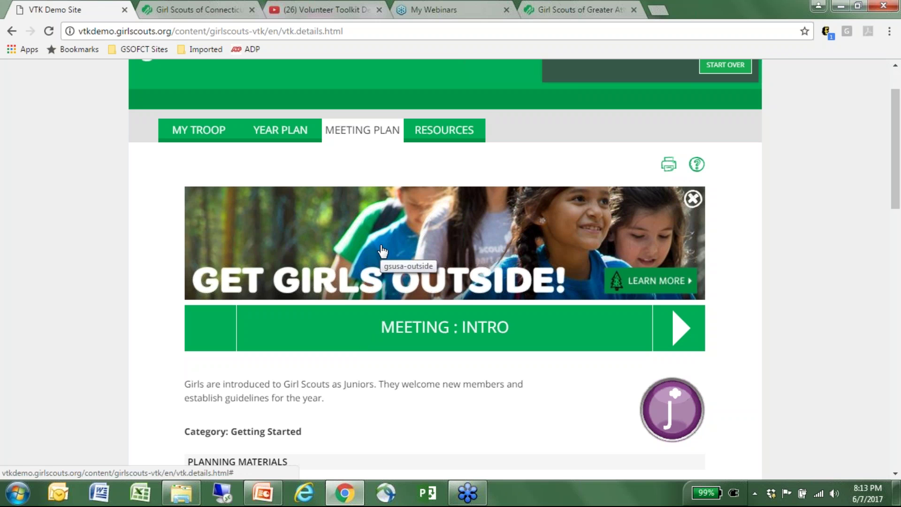
scroll(383, 251, up, 2)
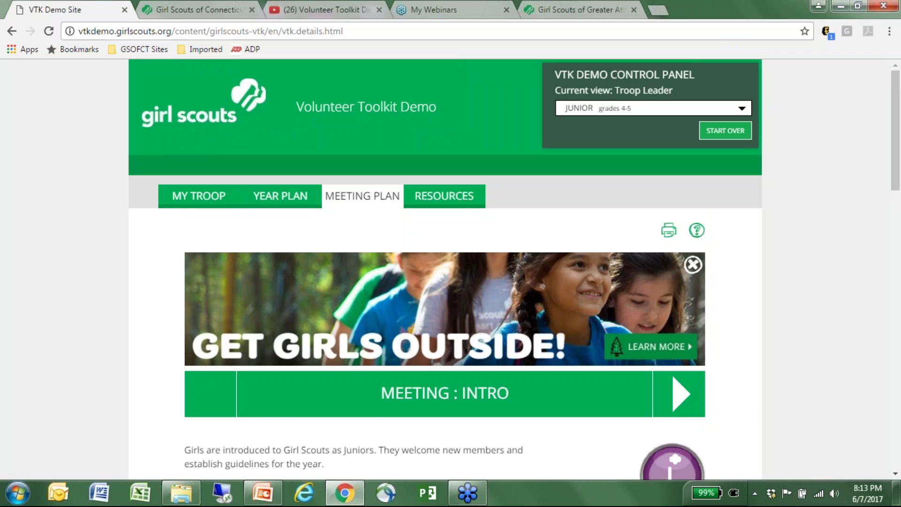
scroll(268, 284, down, 7)
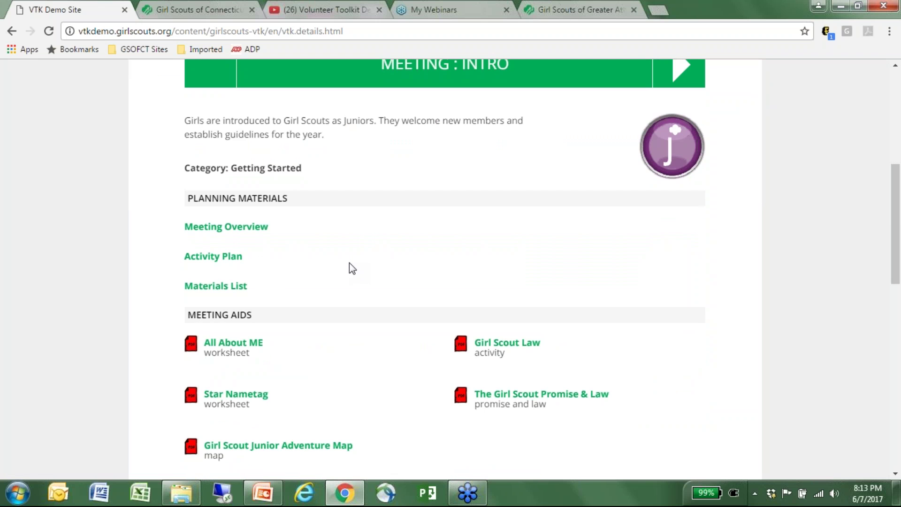
scroll(349, 263, up, 3)
scroll(349, 266, up, 4)
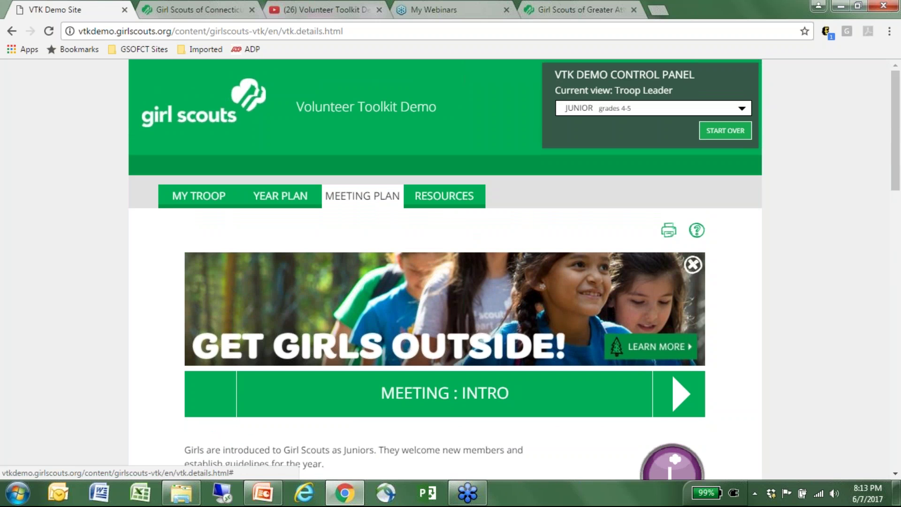
click(283, 204)
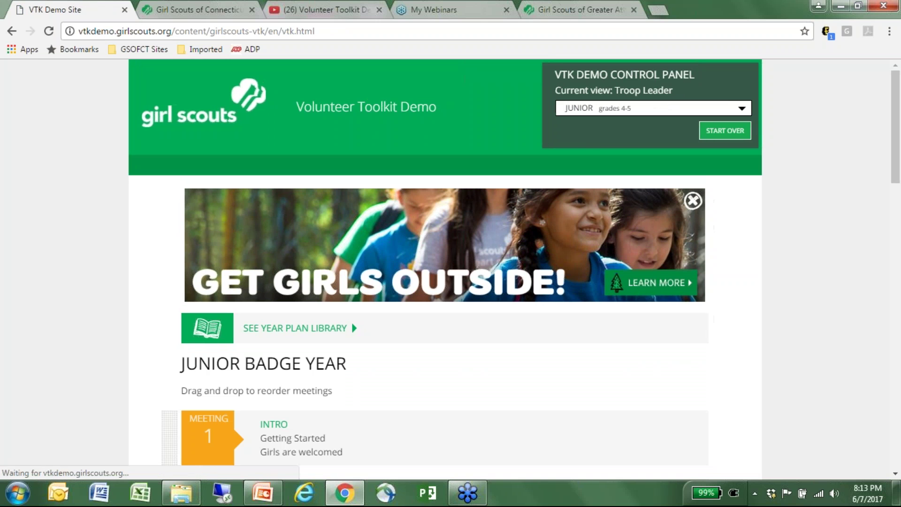
scroll(399, 263, down, 4)
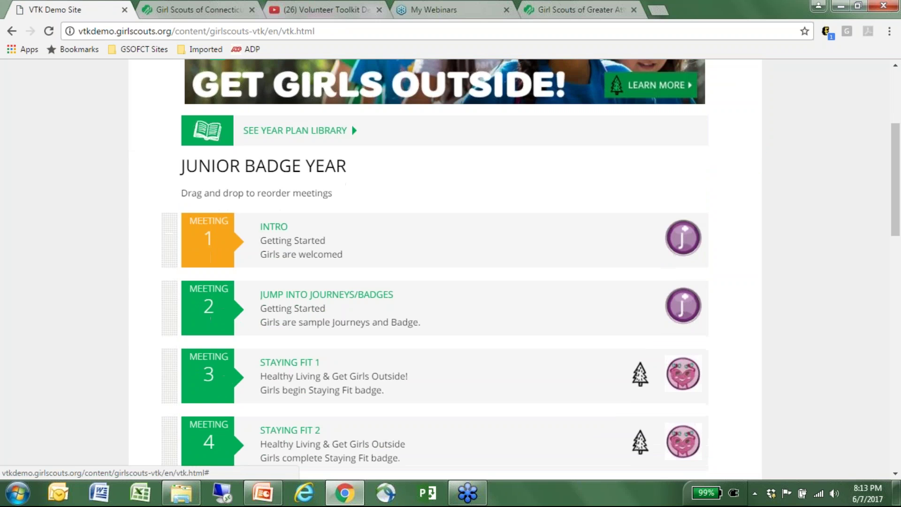
scroll(389, 256, up, 4)
Start a custom activity for the year plan and name it "P;an for the cookie sale"
click(404, 233)
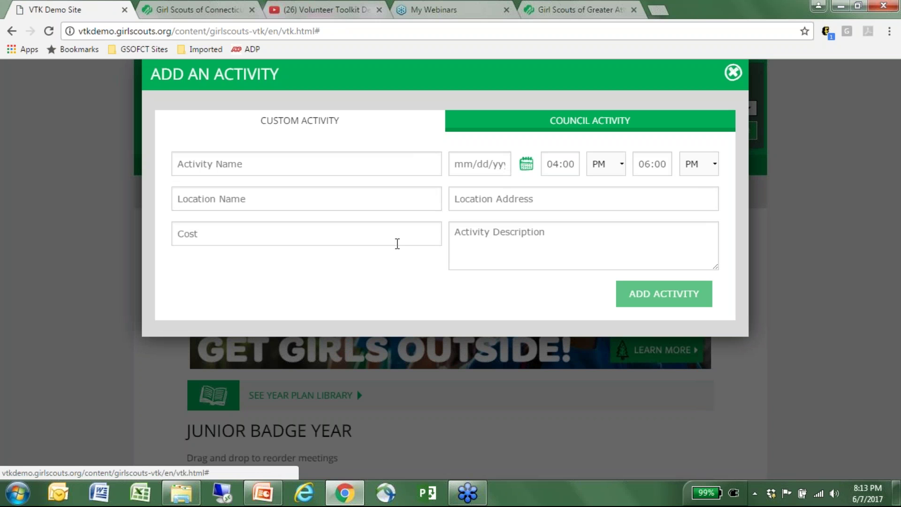
click(292, 165)
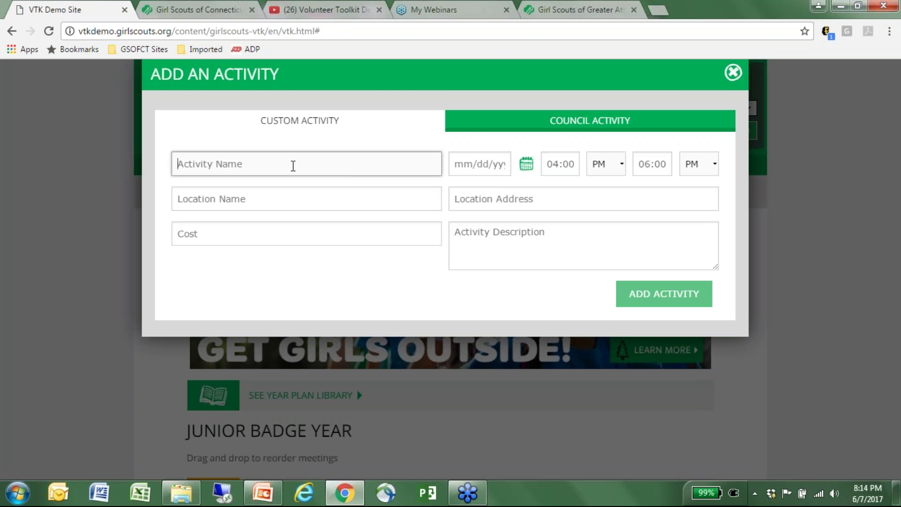
text(PLan for the cookie salew)
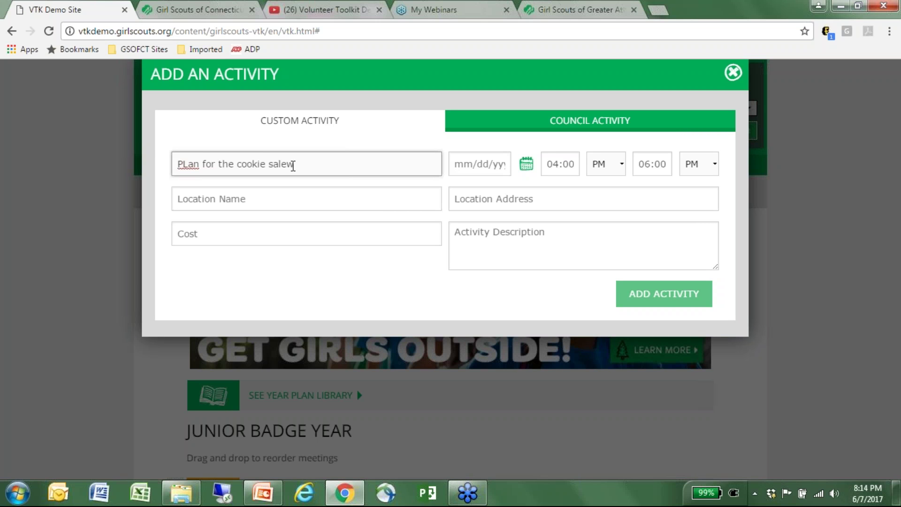
key(BackSpace)
click(188, 165)
key(BackSpace)
text(l)
key(BackSpace)
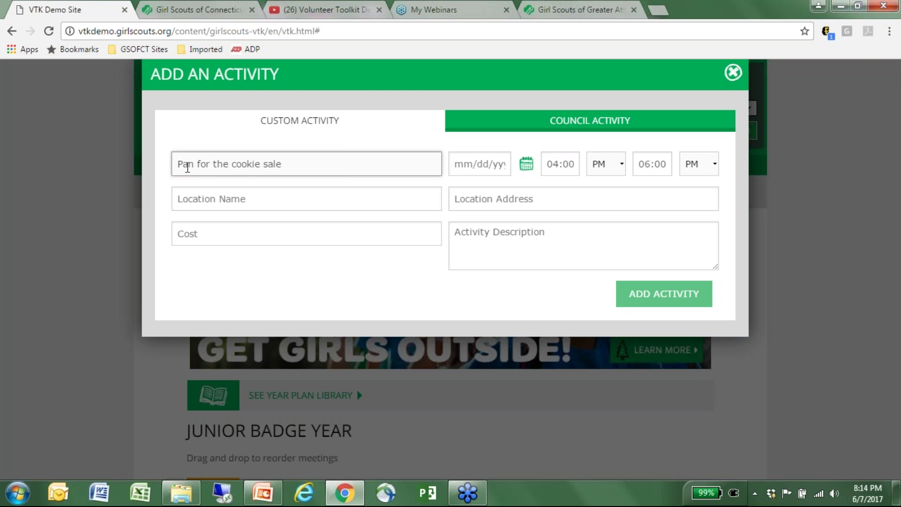
text(;)
Date the activity 06/12/2017, enter St Paul's Church as location name and Bethel, CT as its address, and add it to the plan
click(526, 164)
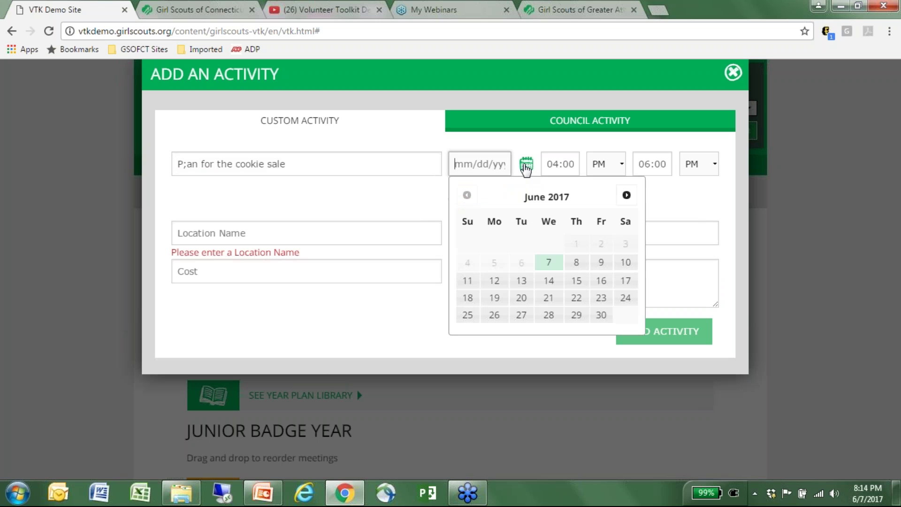
click(495, 282)
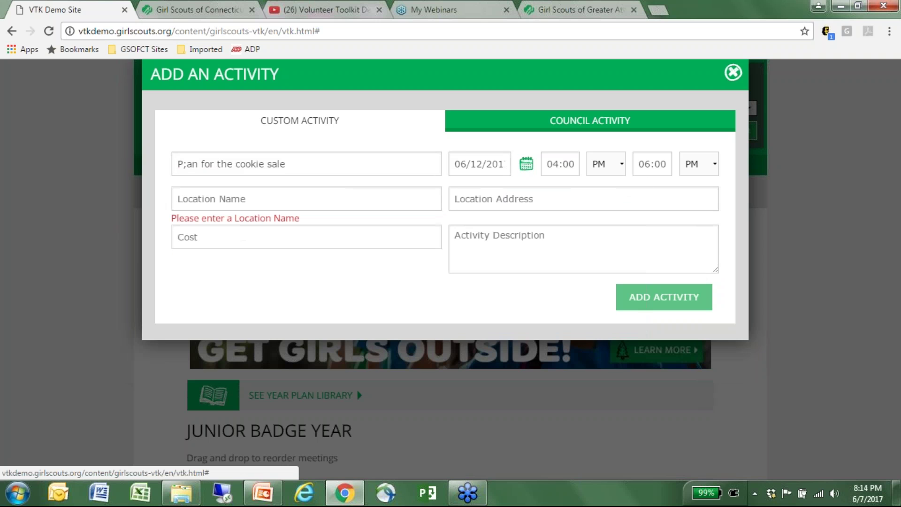
click(349, 200)
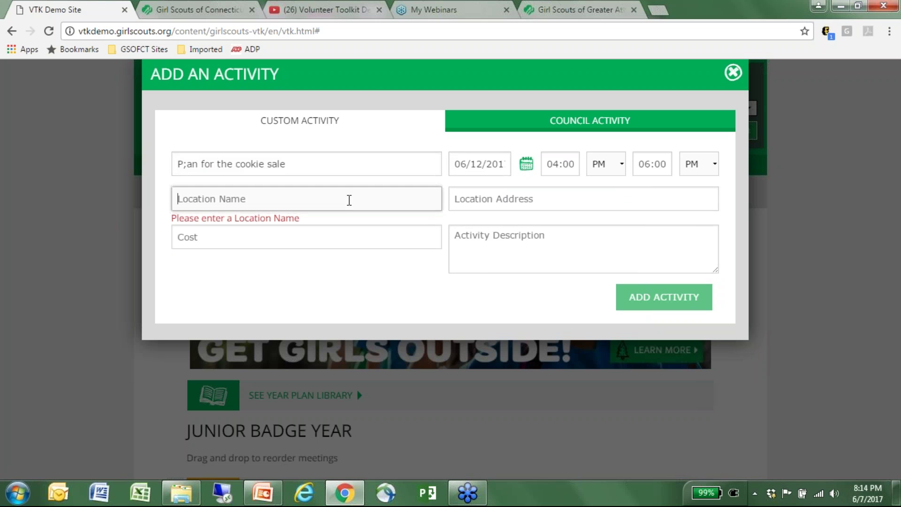
text(St Paul's Church)
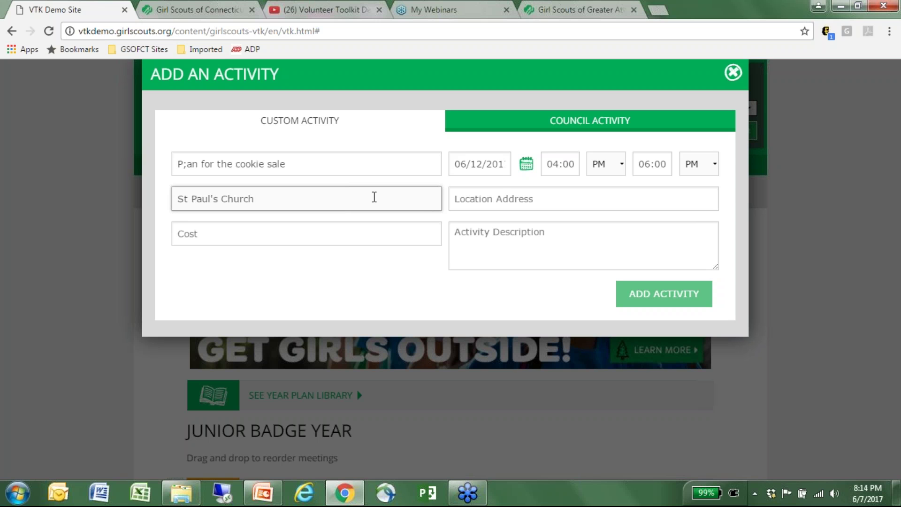
click(469, 198)
text(Bethel, CT)
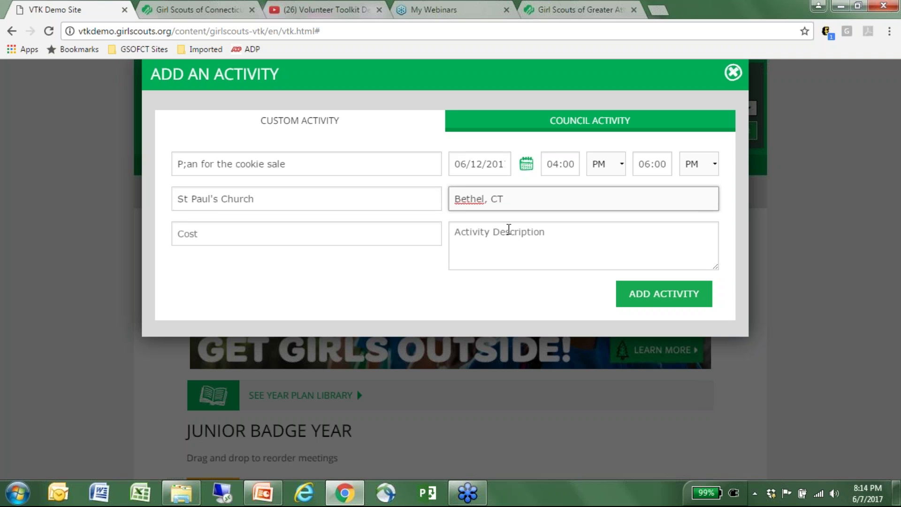
click(648, 295)
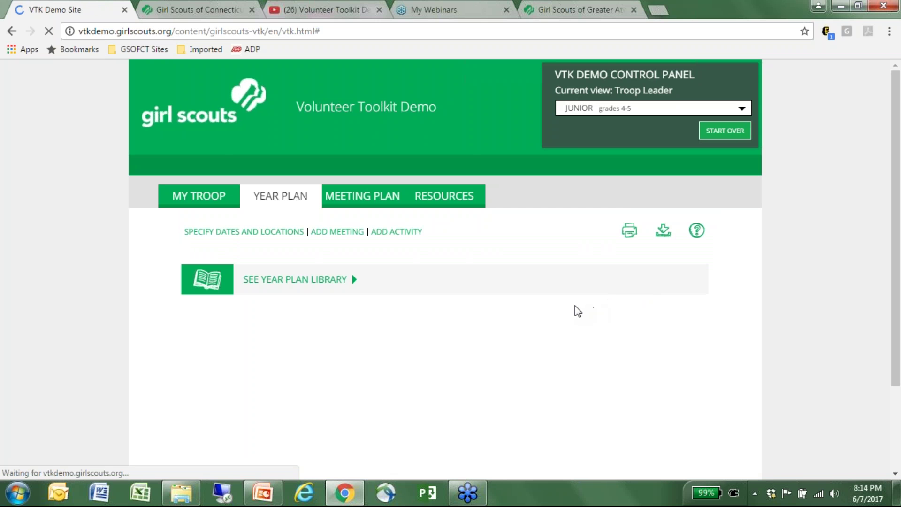
Open the cookie sale activity from the year plan, view its edit form and close the form without changes
scroll(416, 291, down, 5)
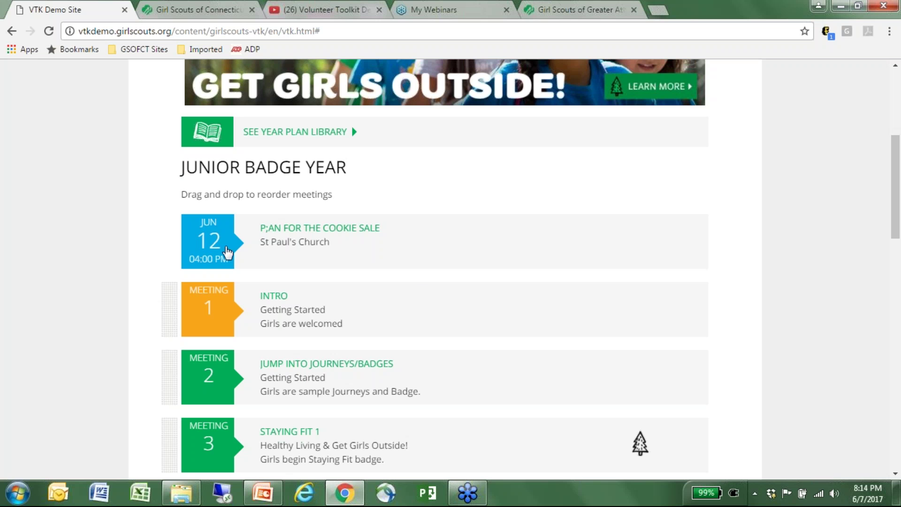
click(280, 230)
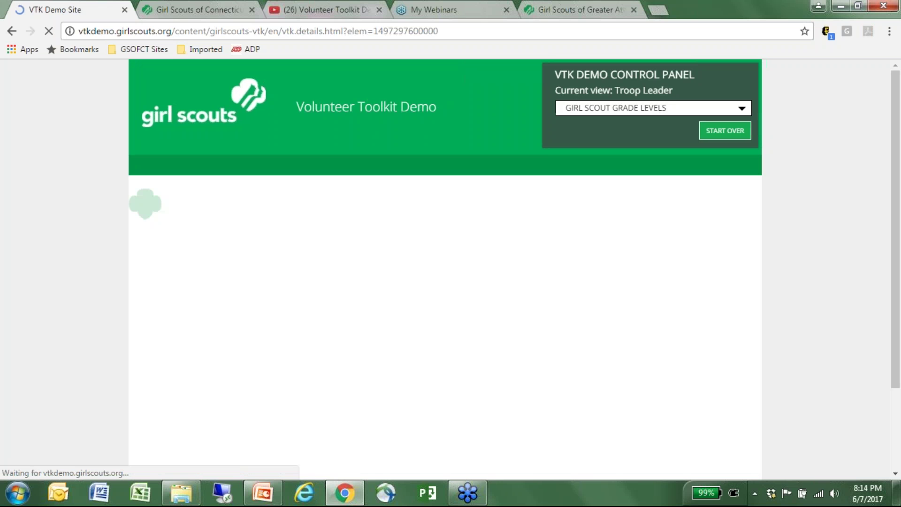
scroll(531, 354, down, 2)
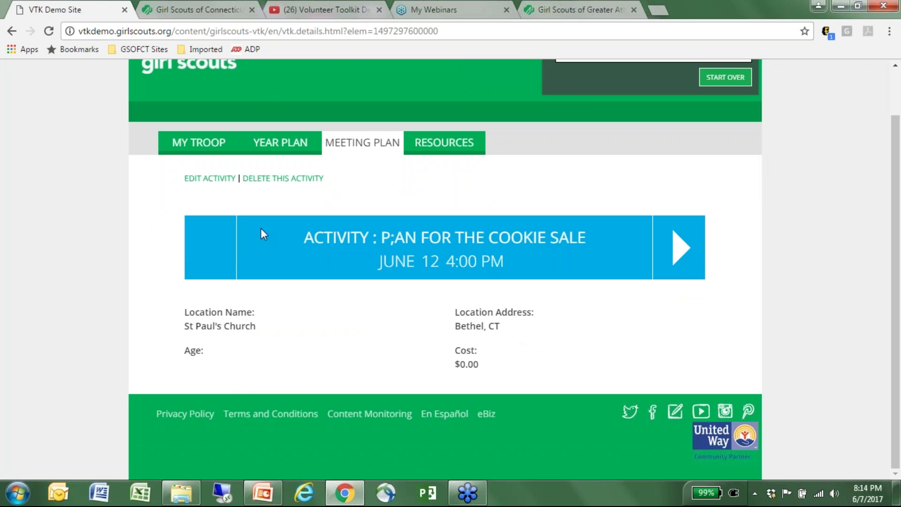
click(200, 178)
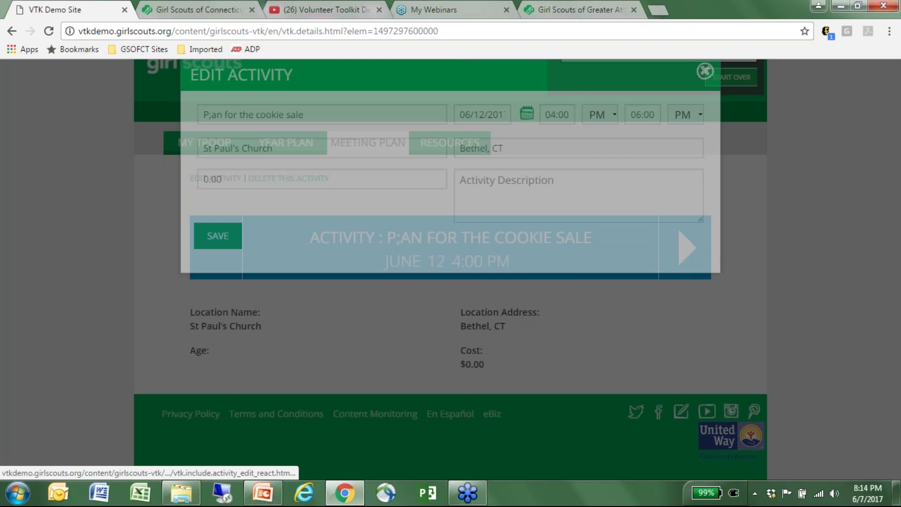
click(499, 187)
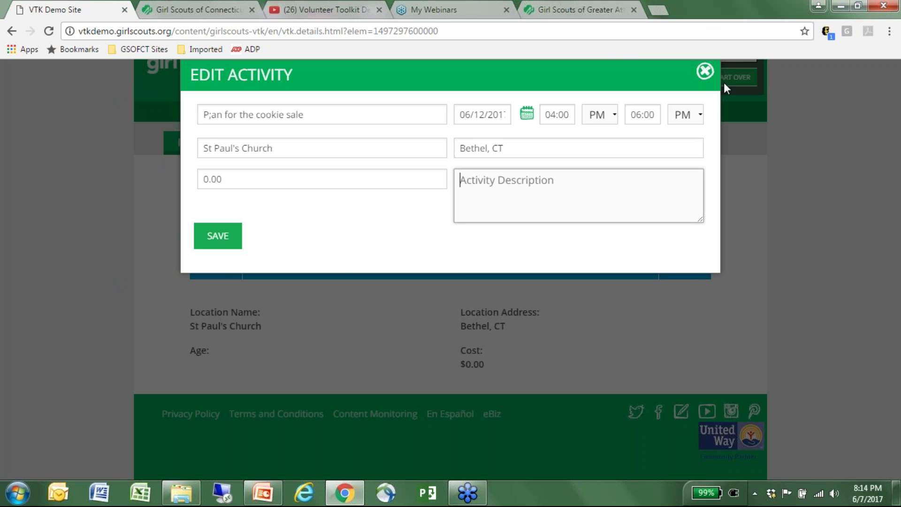
click(706, 72)
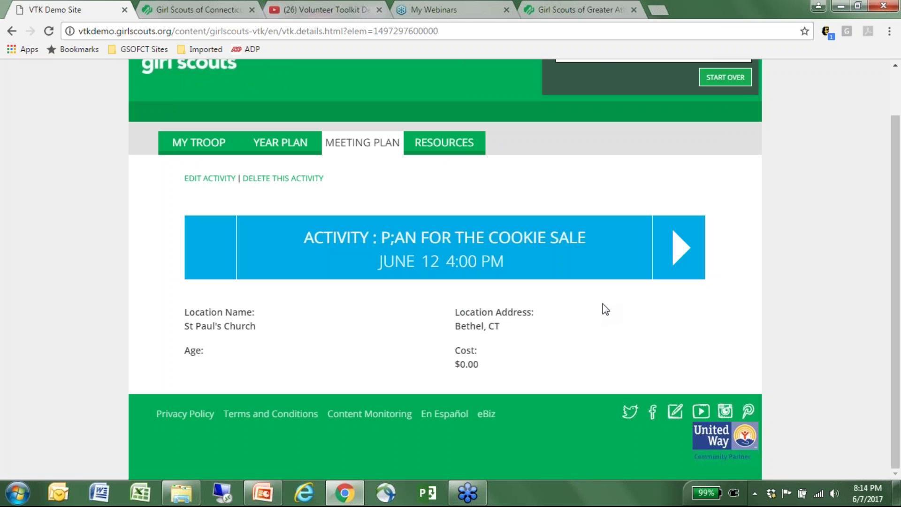
scroll(607, 307, up, 1)
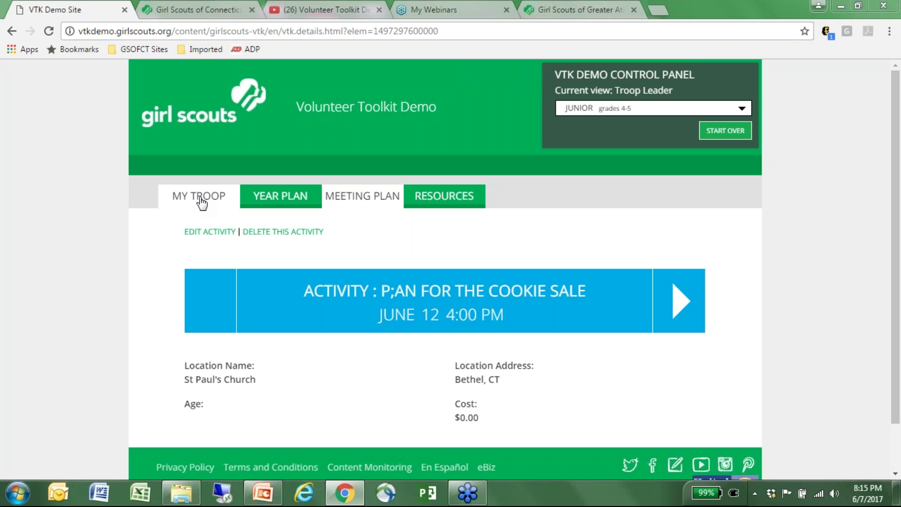
Open the troop roster, show the "Now what do I do?" slide in PowerPoint and return to Chrome
click(220, 199)
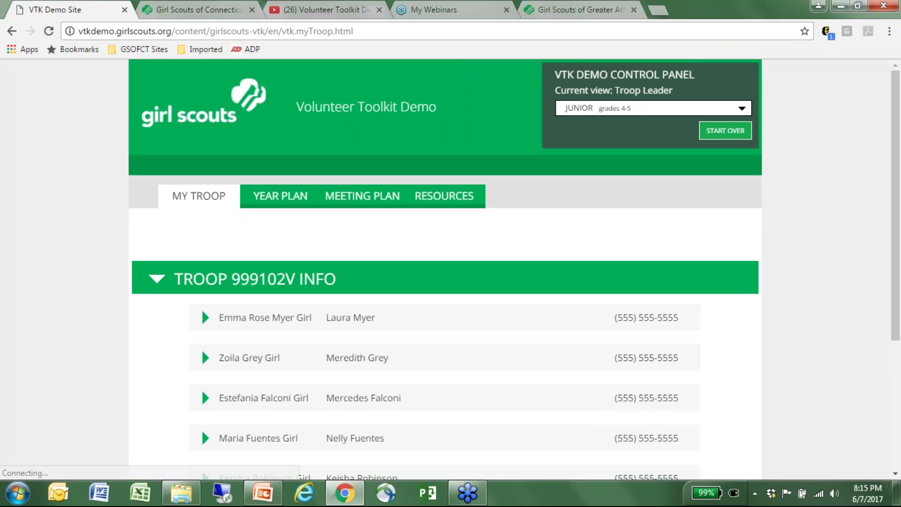
click(274, 495)
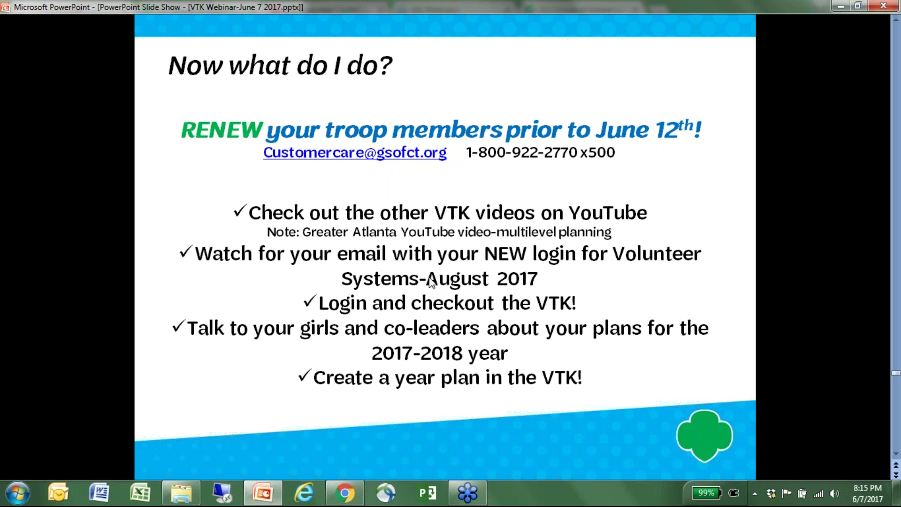
click(345, 493)
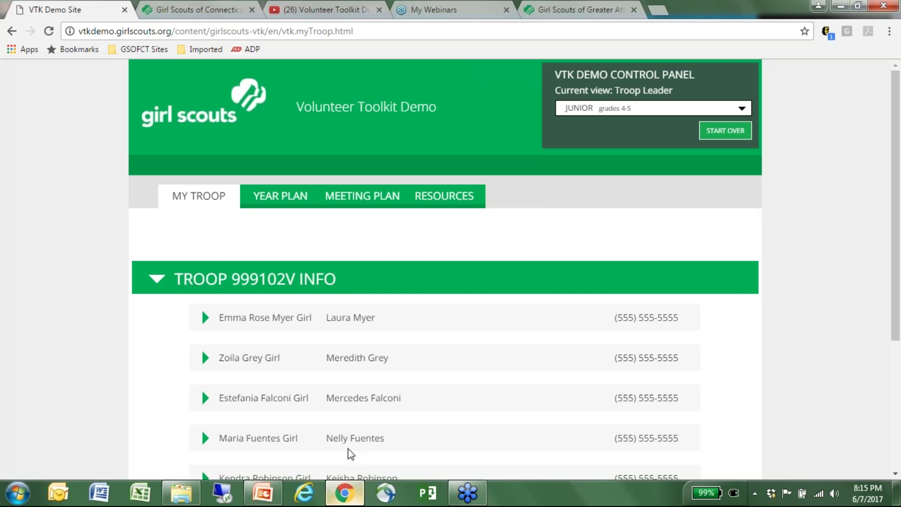
Show the Girl Scouts of Greater Atlanta website, and switch to PowerPoint to advance the slide show to the closing "Questions?" slide
click(208, 11)
click(574, 13)
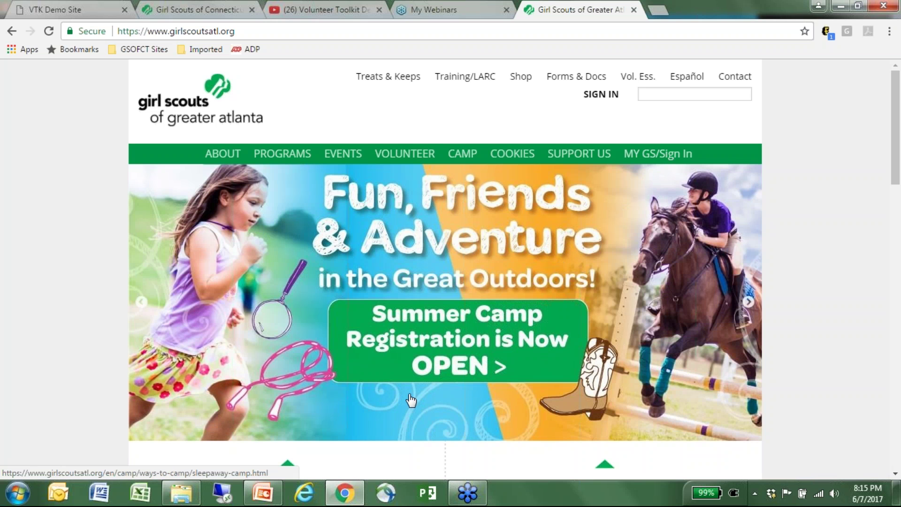
click(263, 493)
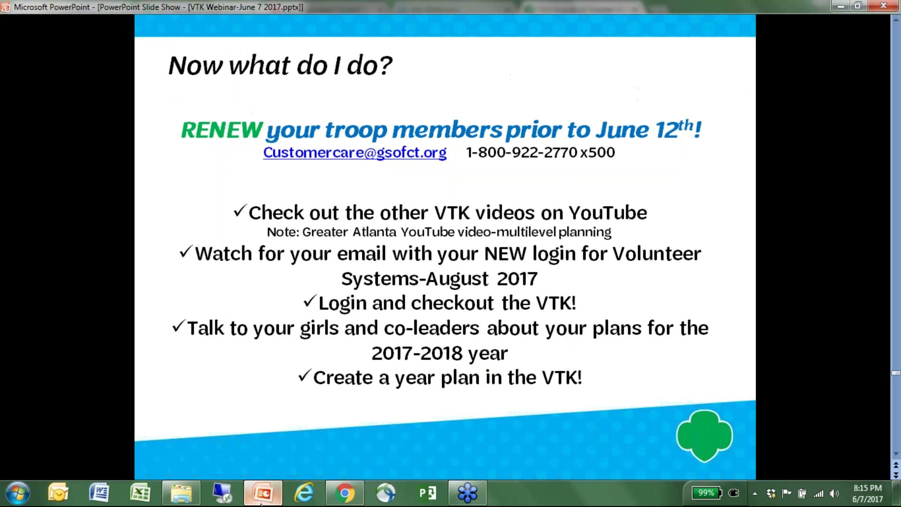
click(375, 412)
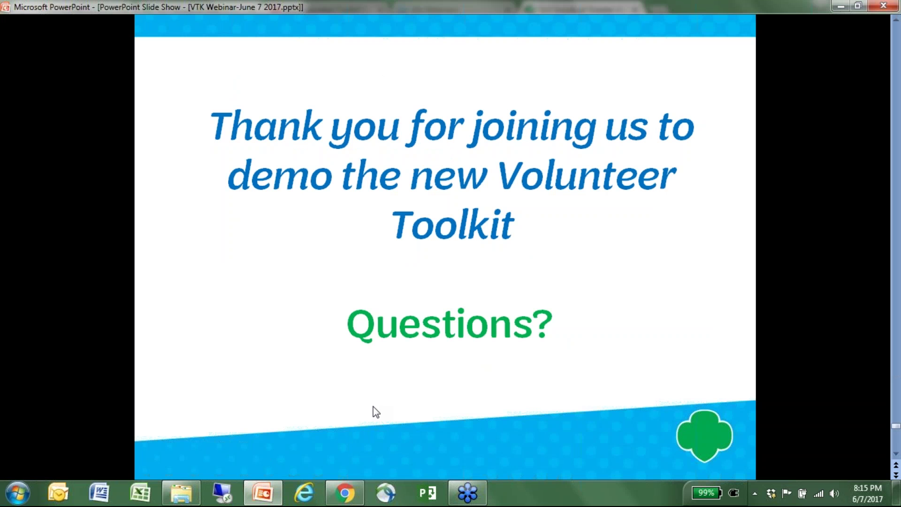